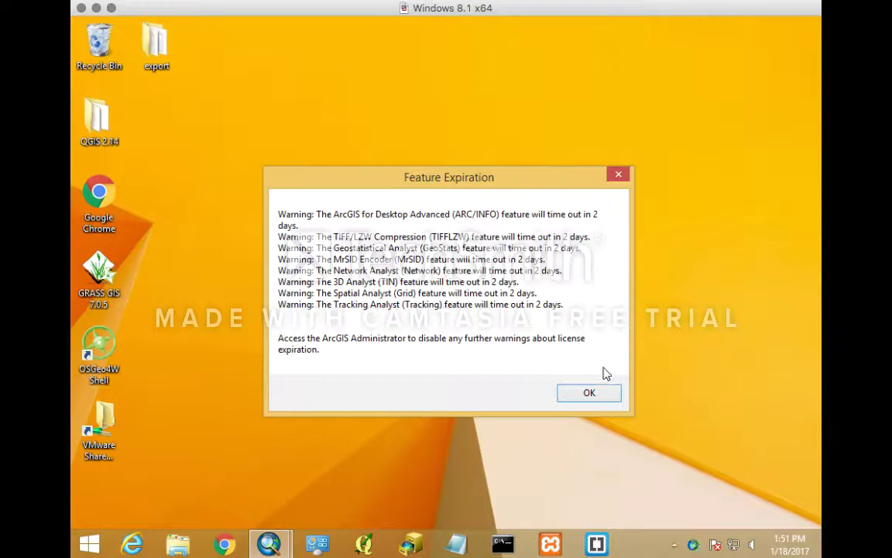
# Step: Dismiss the Feature Expiration licence warning so ArcMap's Getting Started dialog appears
pyautogui.click(591, 392)
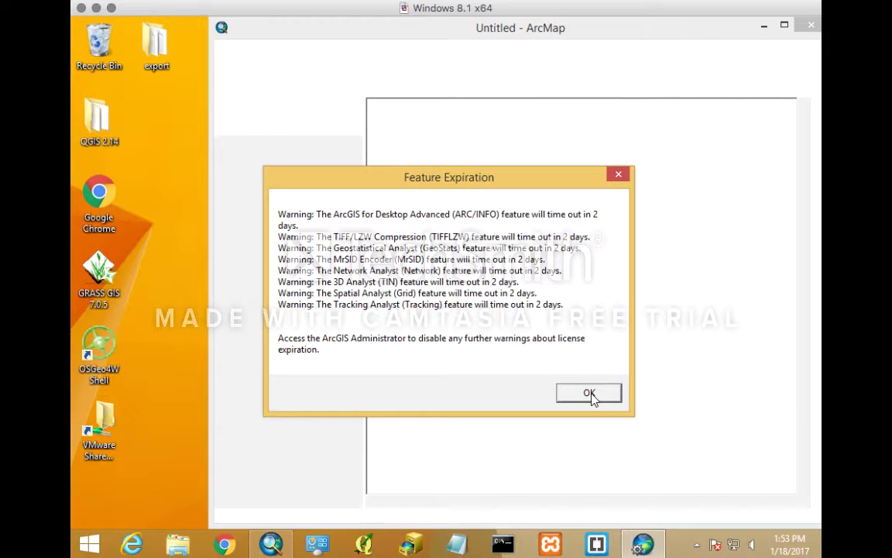
pyautogui.click(590, 395)
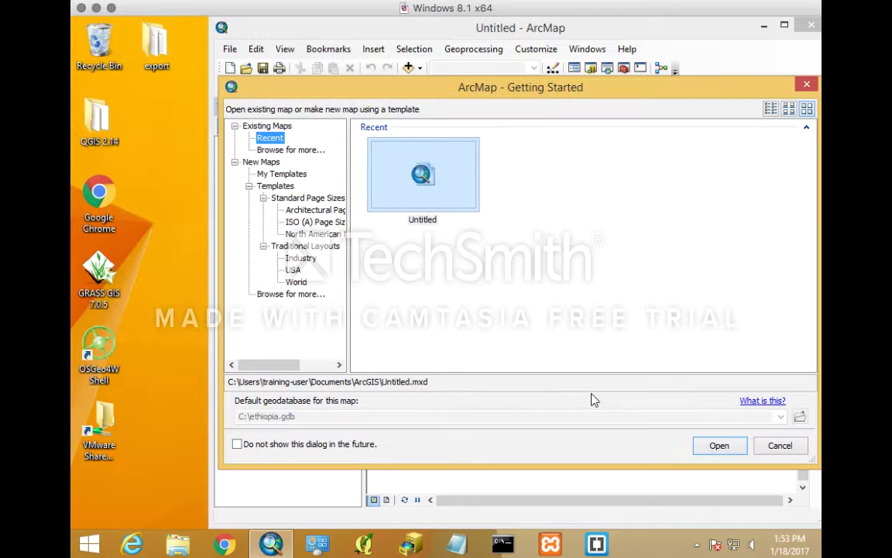
# Step: Open the recent Untitled map with food_and_drink, roads, building and metro layers, then shift the window left
pyautogui.click(718, 441)
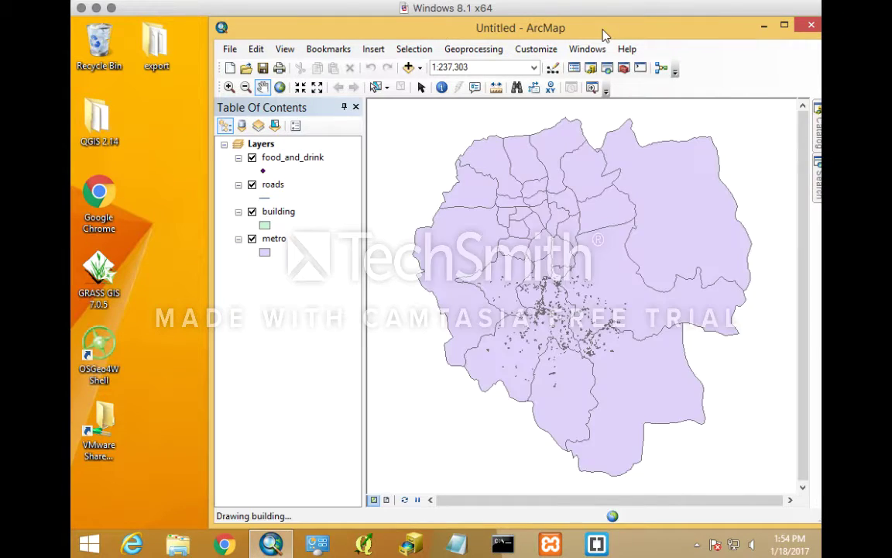
pyautogui.moveTo(604, 34); pyautogui.dragTo(525, 39)
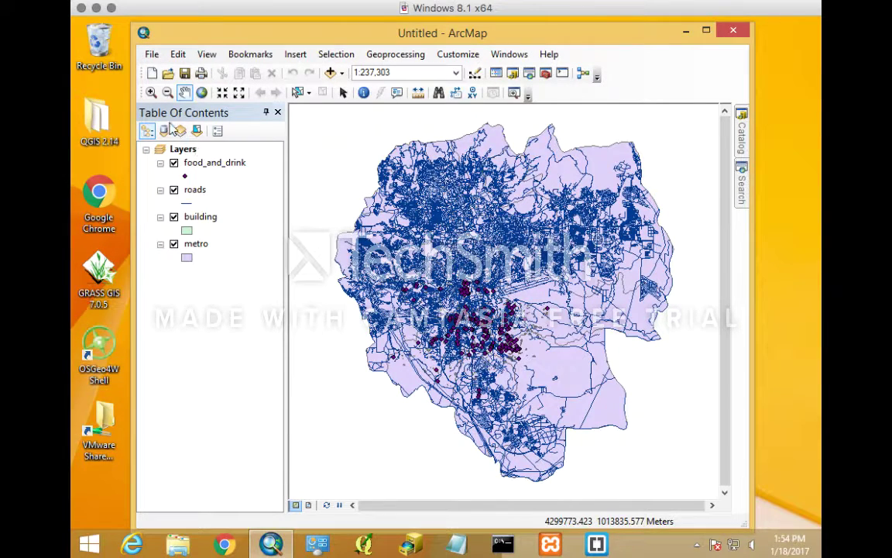
# Step: Create a new map document from the Blank Map template under My Templates
pyautogui.click(152, 75)
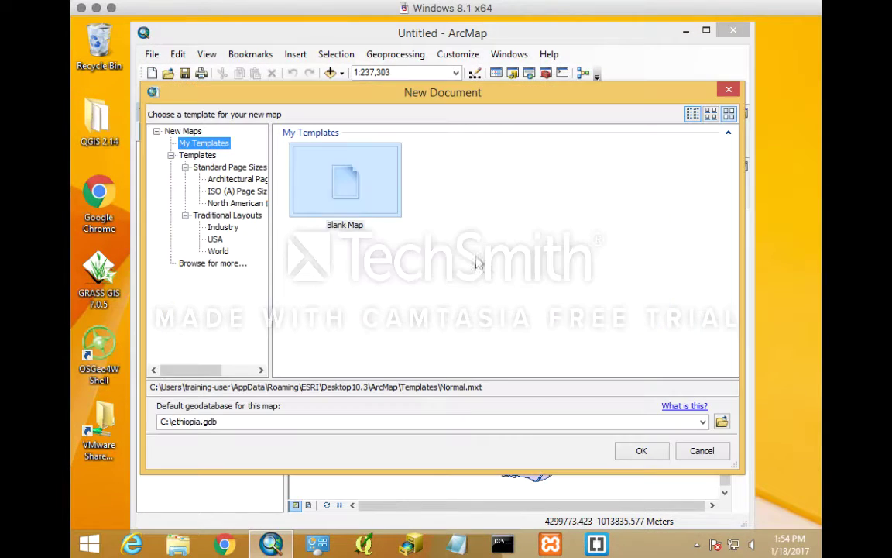
pyautogui.click(367, 188)
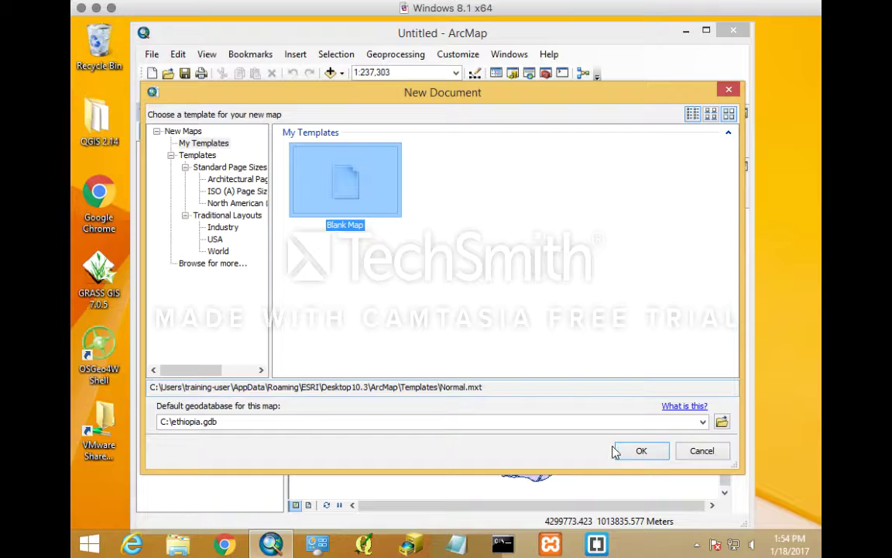
pyautogui.click(641, 450)
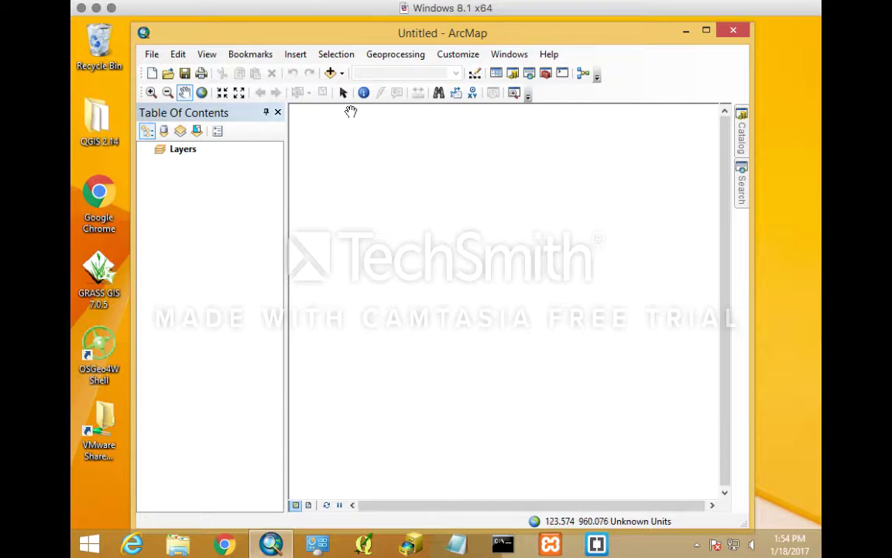
# Step: Add food_and_drink and building from ethiopia.gdb to the map, then select the building layer
pyautogui.click(332, 73)
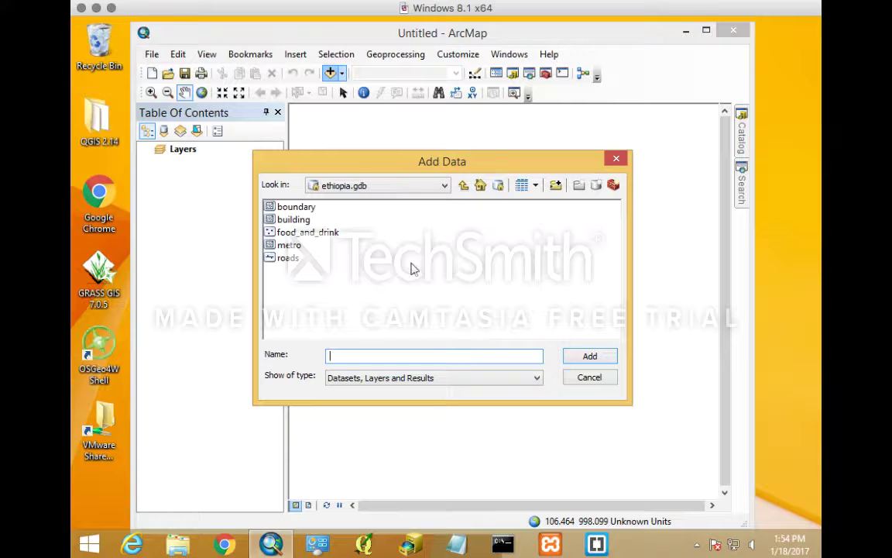
pyautogui.click(310, 232)
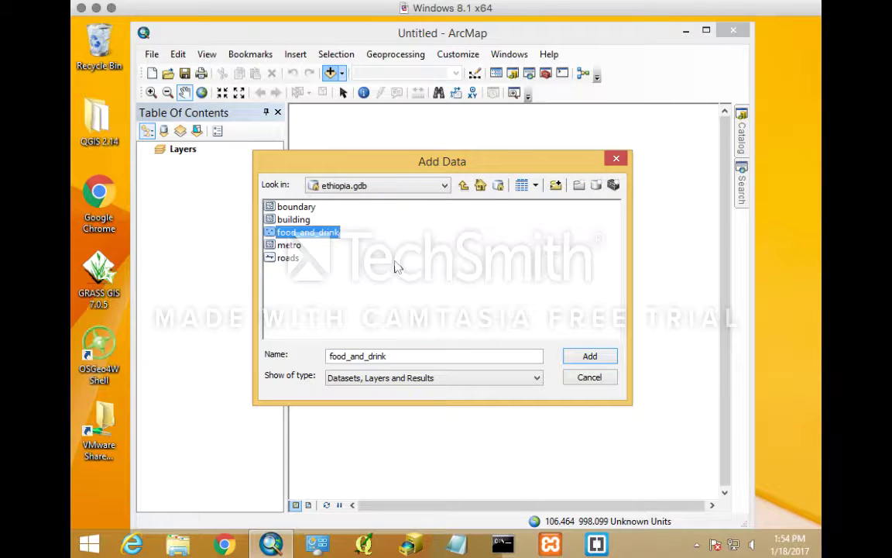
pyautogui.keyDown('ctrl'); pyautogui.click(302, 220); pyautogui.keyUp('ctrl')
pyautogui.click(570, 355)
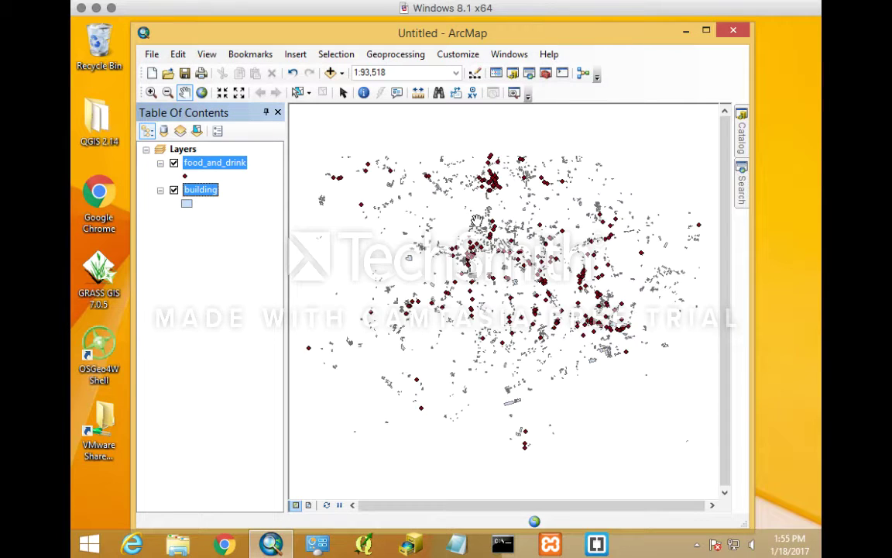
pyautogui.click(201, 189)
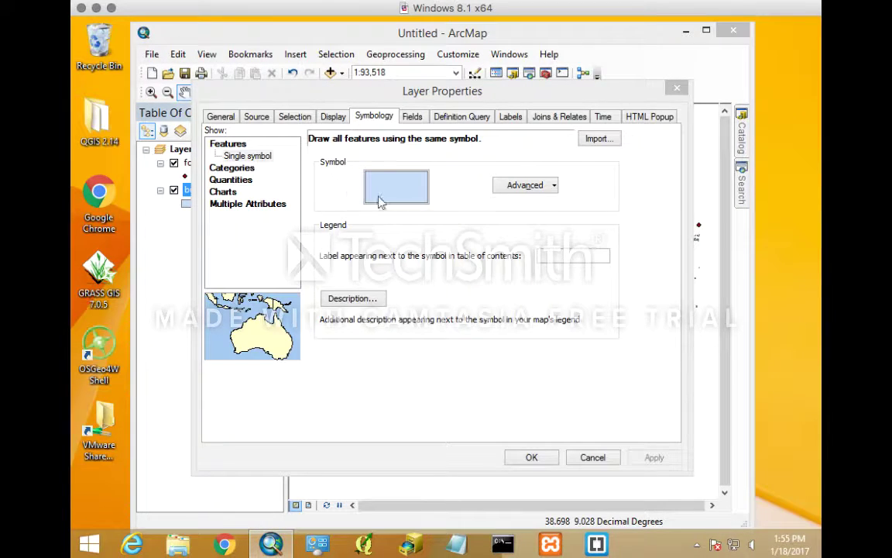
# Step: Set the building layer's name to 'Buildings' in Layer Properties and apply it
pyautogui.click(222, 118)
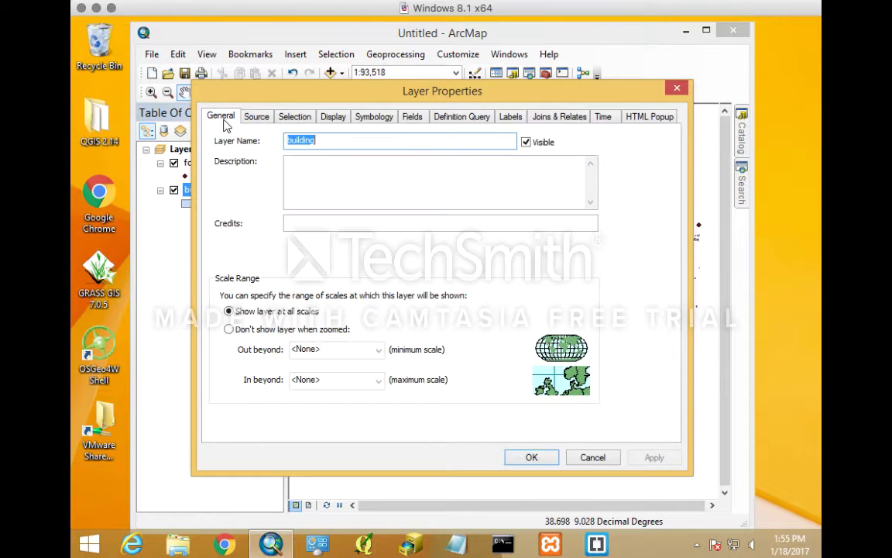
pyautogui.write('Build')
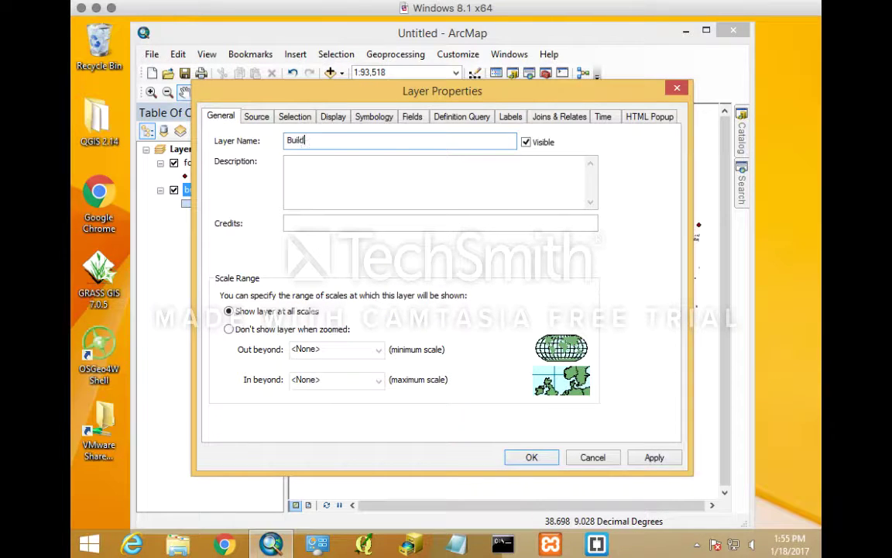
pyautogui.write('ings')
pyautogui.click(654, 457)
pyautogui.click(536, 458)
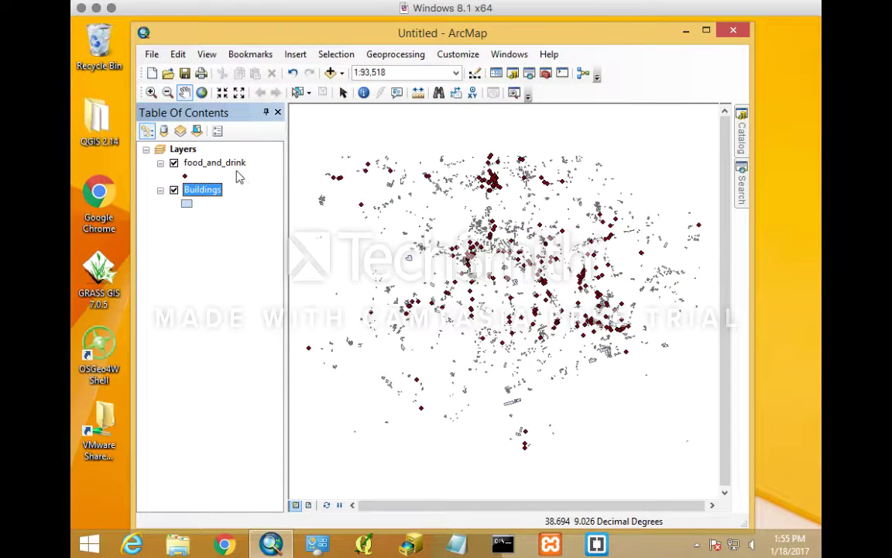
pyautogui.click(214, 163)
pyautogui.doubleClick(211, 164)
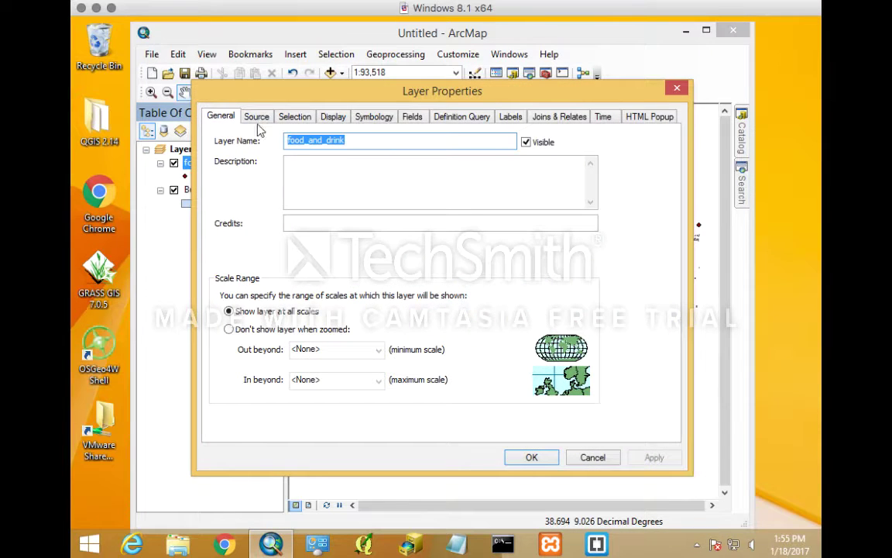
pyautogui.write('Food')
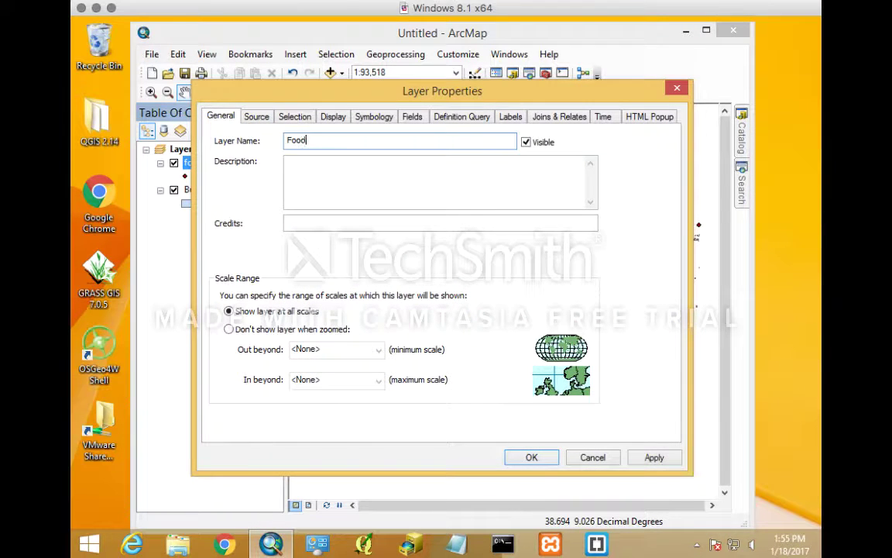
pyautogui.write(' and drinks')
pyautogui.click(369, 117)
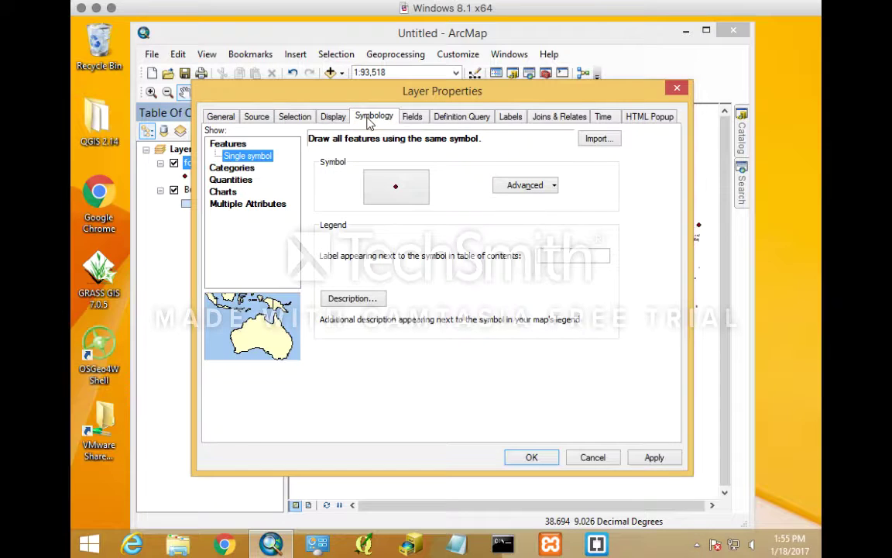
pyautogui.click(233, 168)
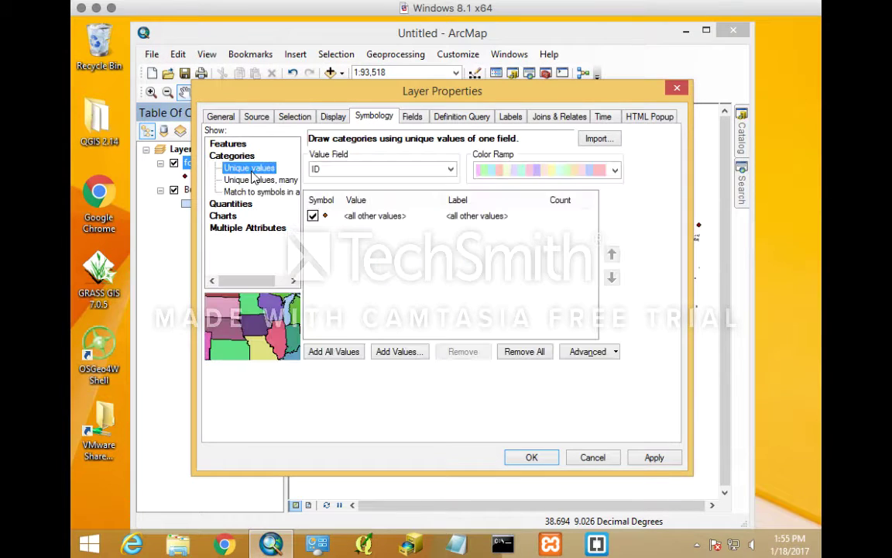
pyautogui.click(392, 172)
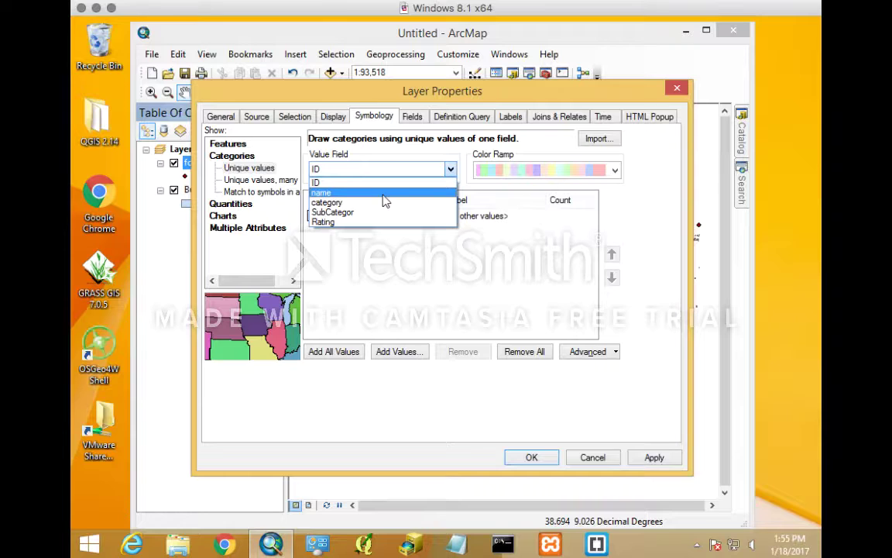
pyautogui.click(381, 202)
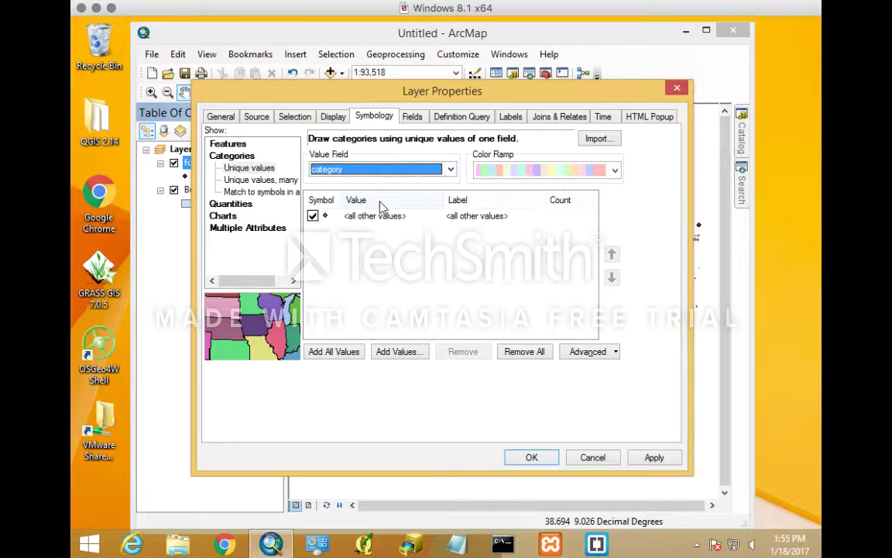
pyautogui.click(334, 351)
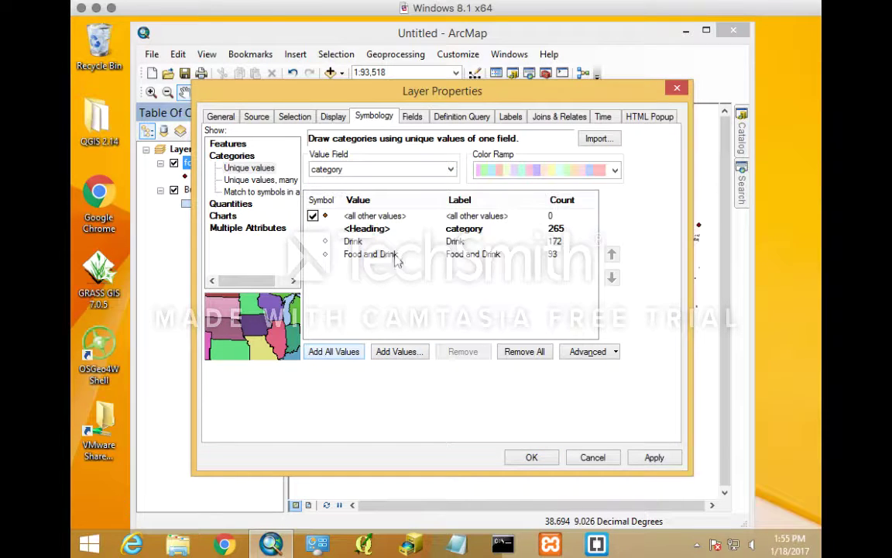
pyautogui.click(375, 172)
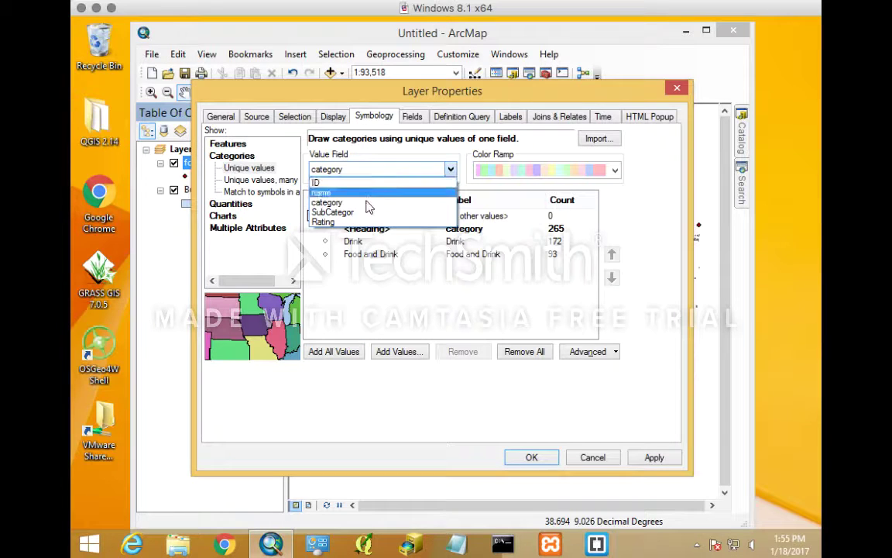
pyautogui.click(369, 213)
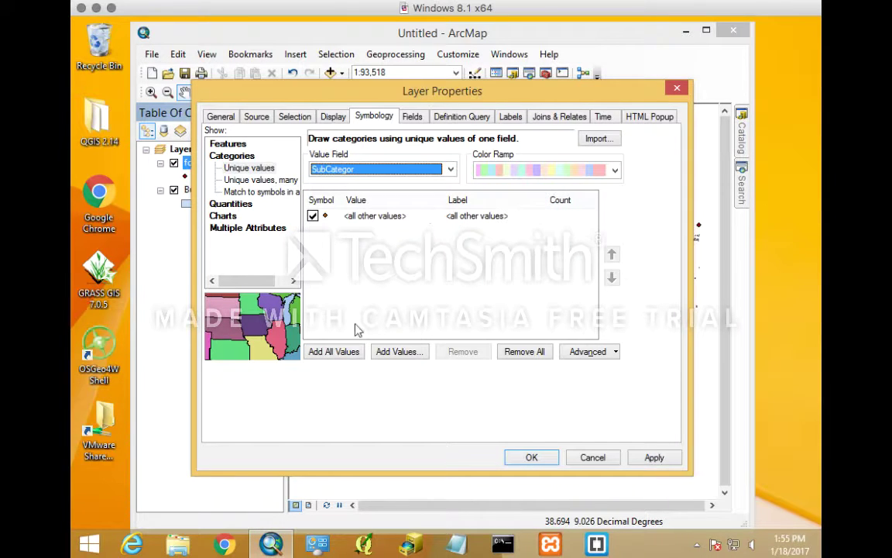
pyautogui.click(349, 352)
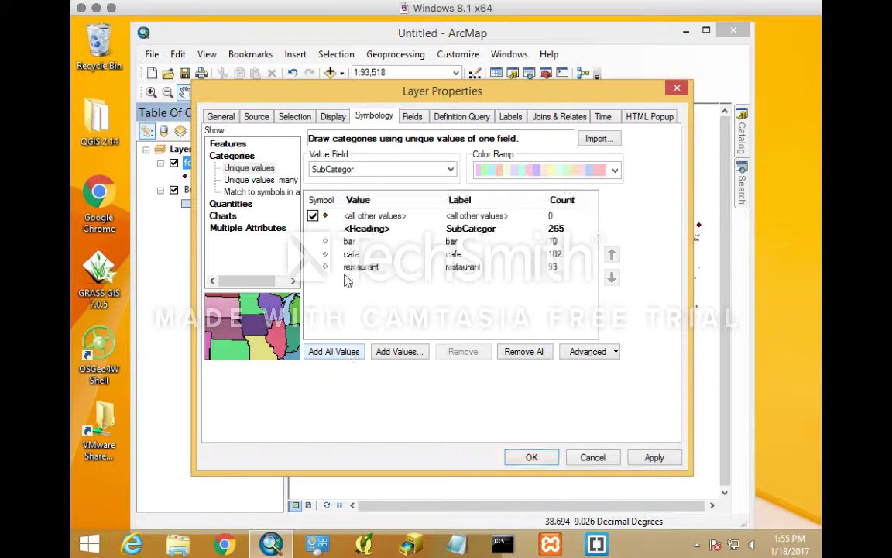
pyautogui.click(313, 217)
pyautogui.click(459, 230)
pyautogui.click(457, 226)
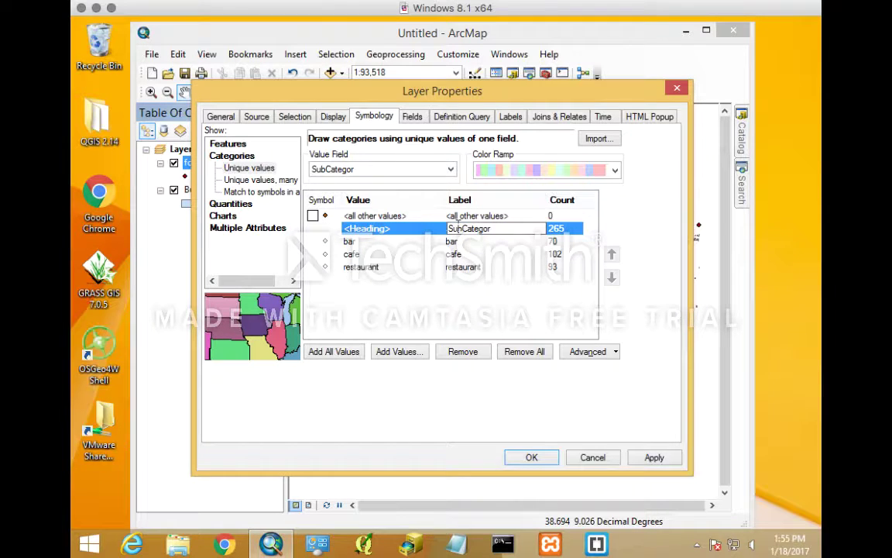
pyautogui.doubleClick(458, 226)
pyautogui.write('Type')
pyautogui.click(651, 458)
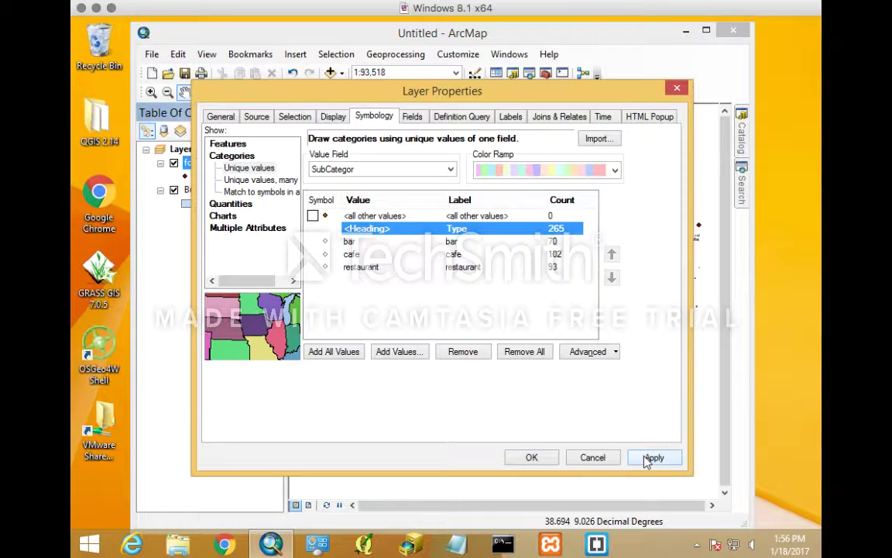
pyautogui.click(532, 457)
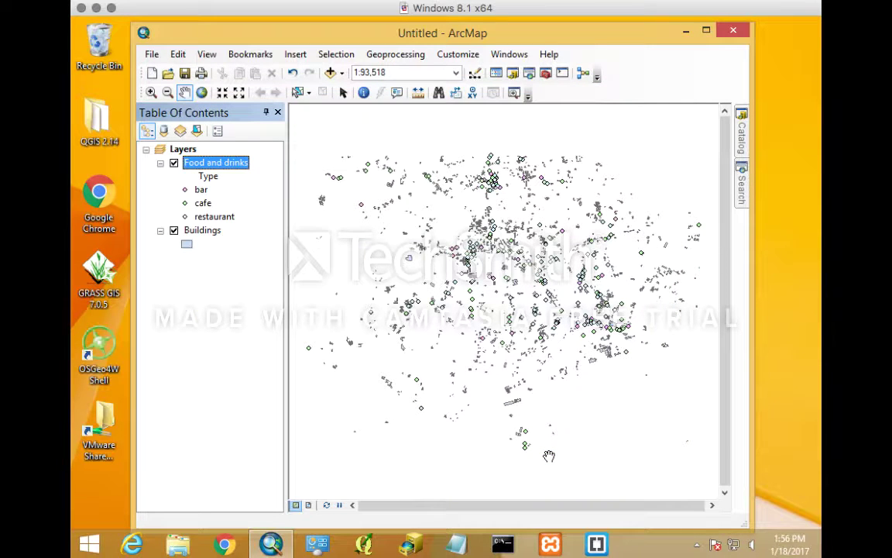
pyautogui.doubleClick(203, 160)
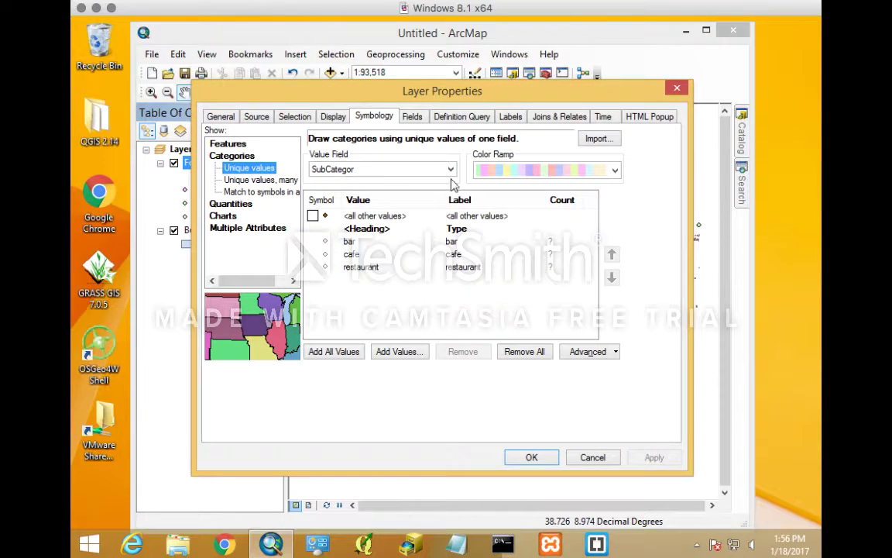
pyautogui.click(457, 231)
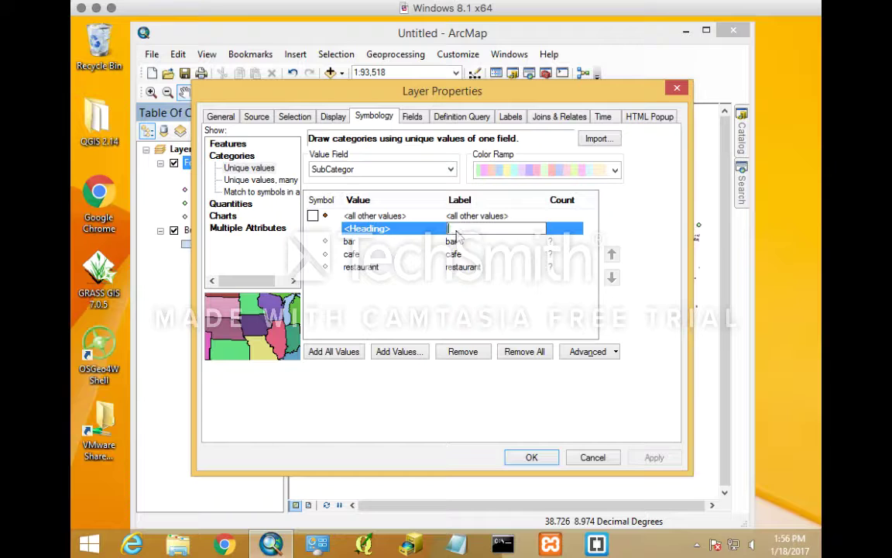
pyautogui.click(532, 457)
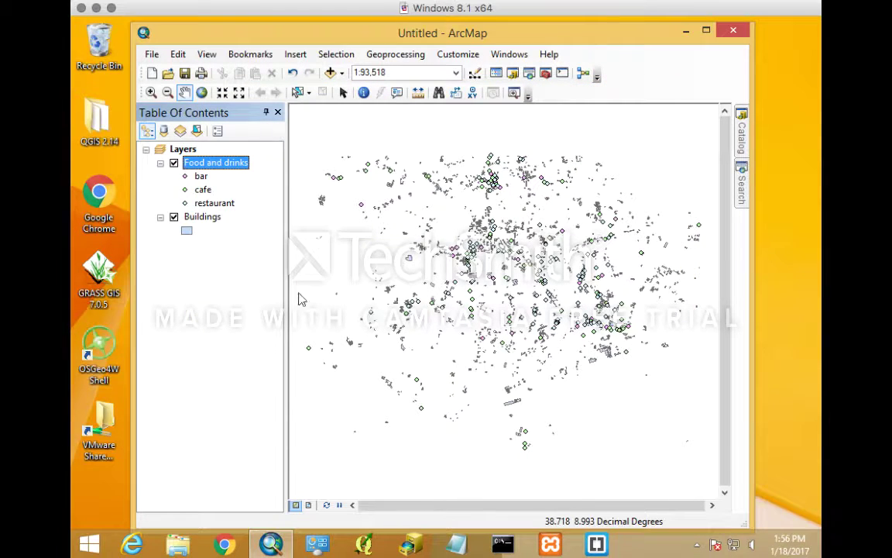
# Step: Start the ArcGIS Online sign-in from the File menu and launch the web browser
pyautogui.click(153, 56)
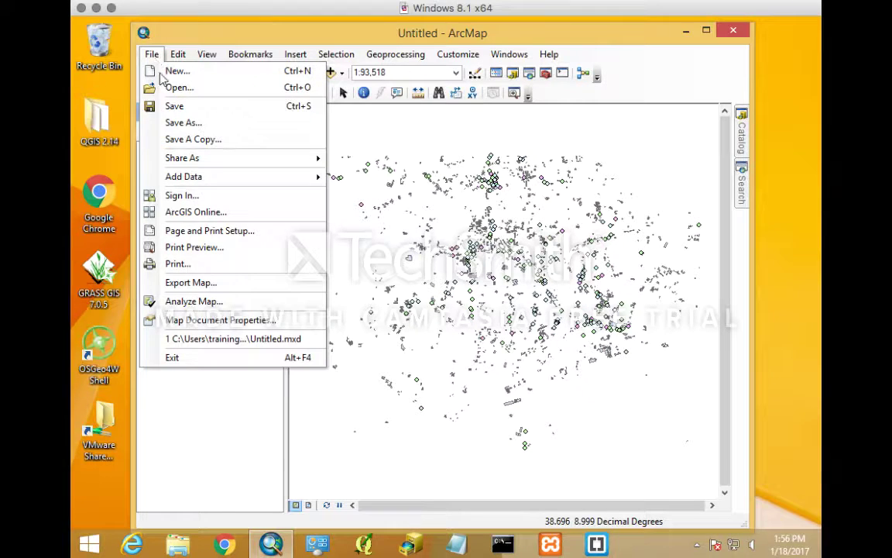
pyautogui.click(177, 199)
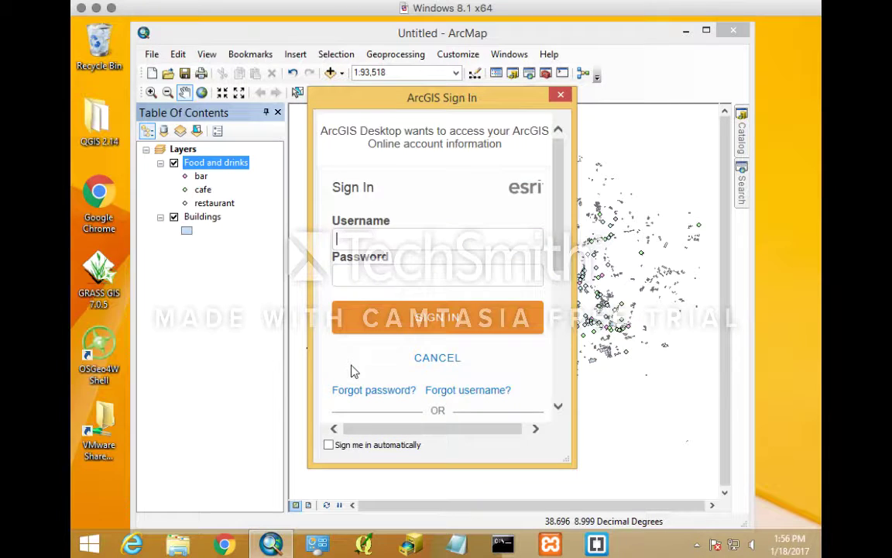
pyautogui.click(369, 237)
pyautogui.click(209, 496)
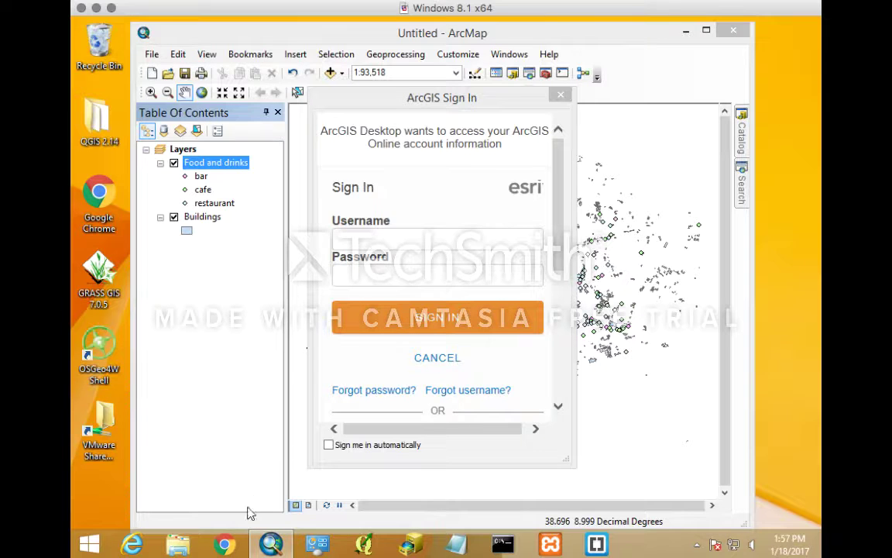
pyautogui.click(234, 544)
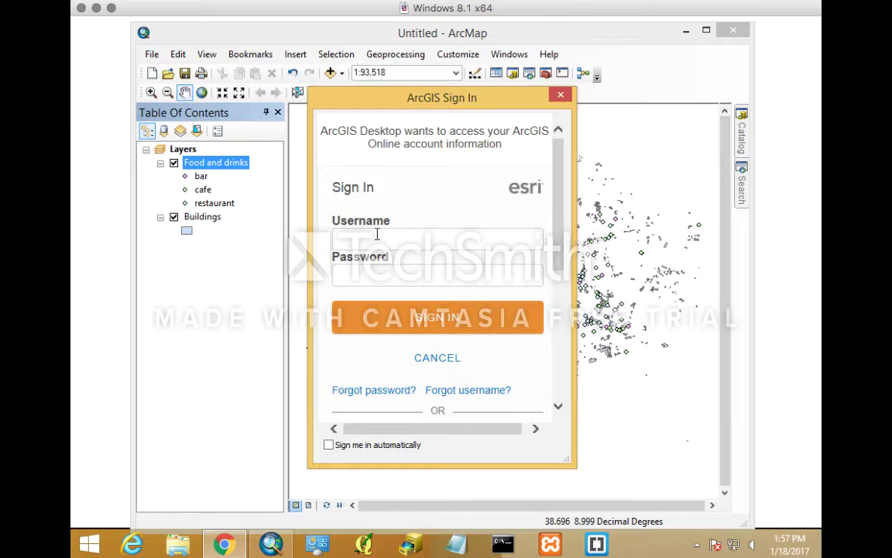
# Step: Enter the ArcGIS Online account username and password and submit the sign-in
pyautogui.click(359, 234)
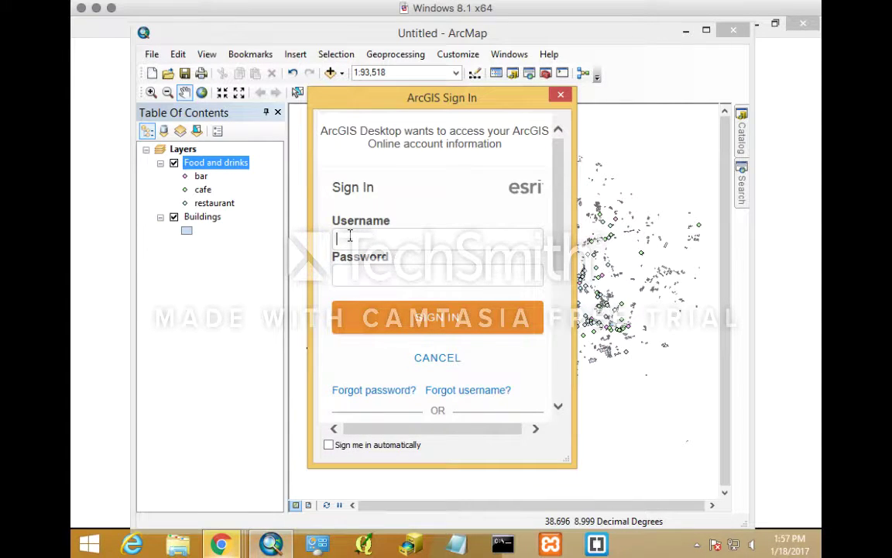
pyautogui.write('firmanhadi')
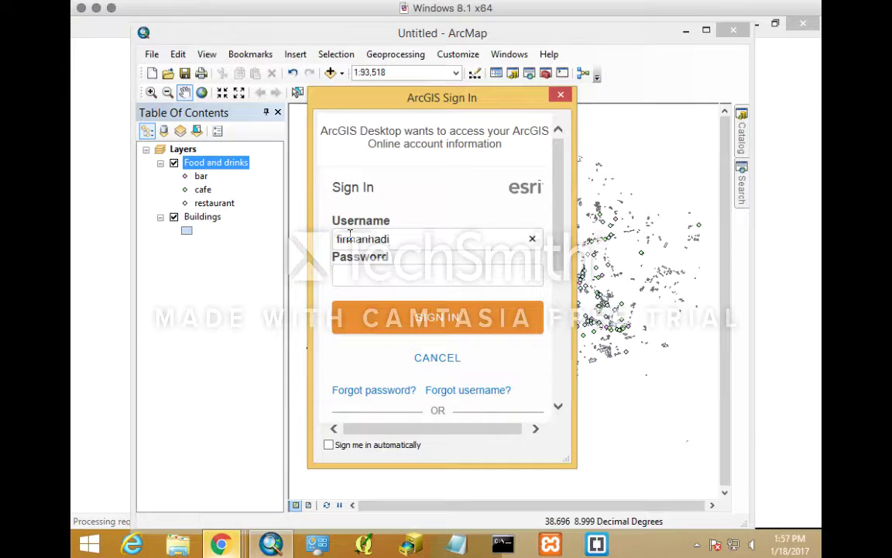
pyautogui.write('ai')
pyautogui.write('t')
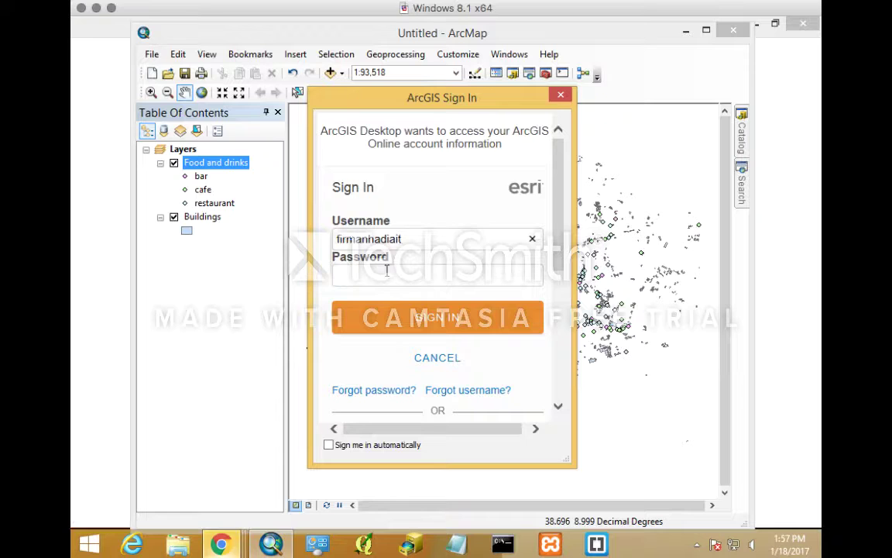
pyautogui.click(397, 274)
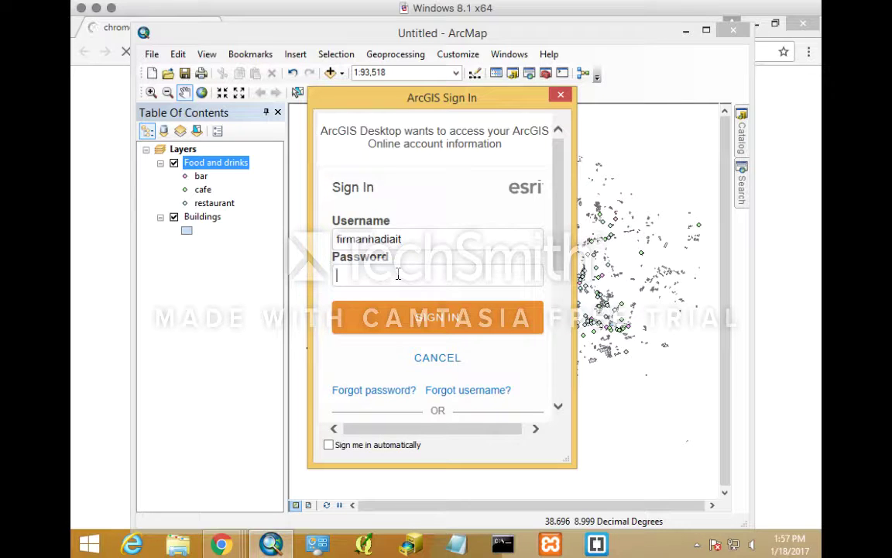
pyautogui.write('********')
pyautogui.click(445, 325)
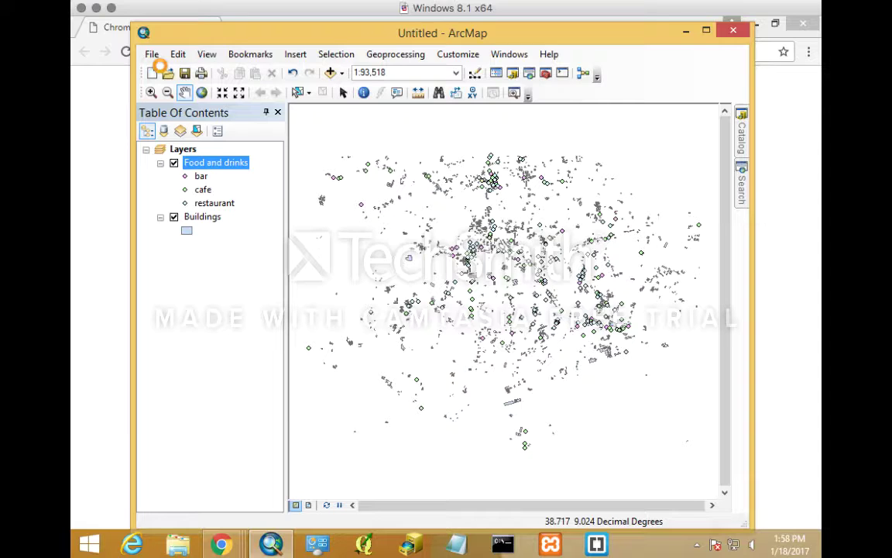
pyautogui.click(153, 55)
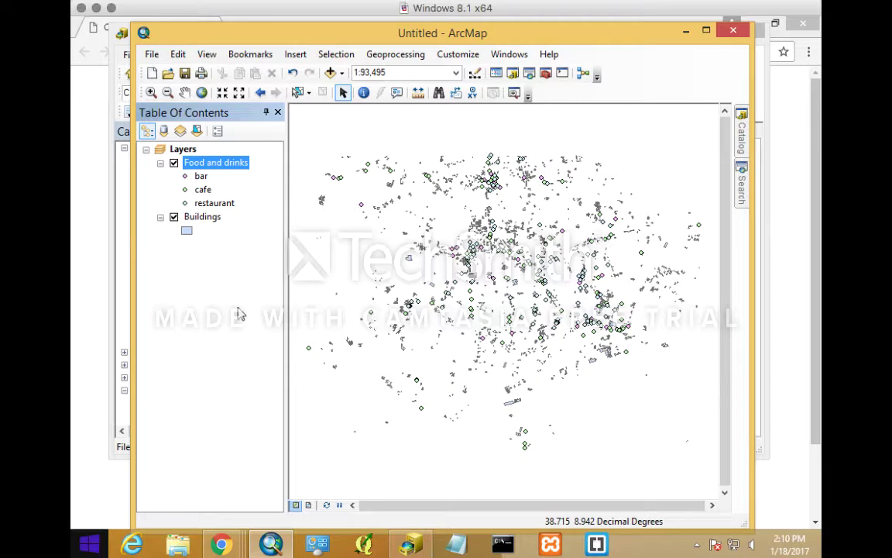
pyautogui.click(214, 165)
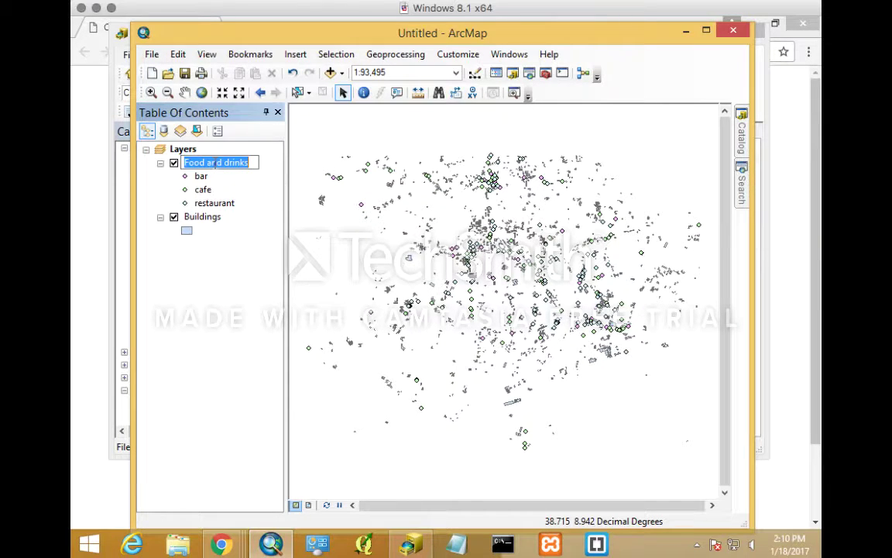
pyautogui.rightClick(215, 165)
pyautogui.click(197, 185)
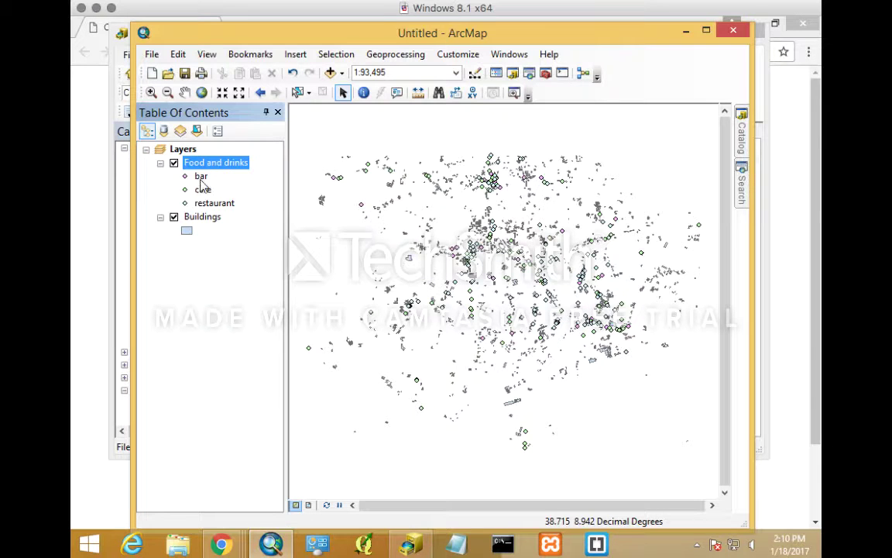
pyautogui.rightClick(218, 169)
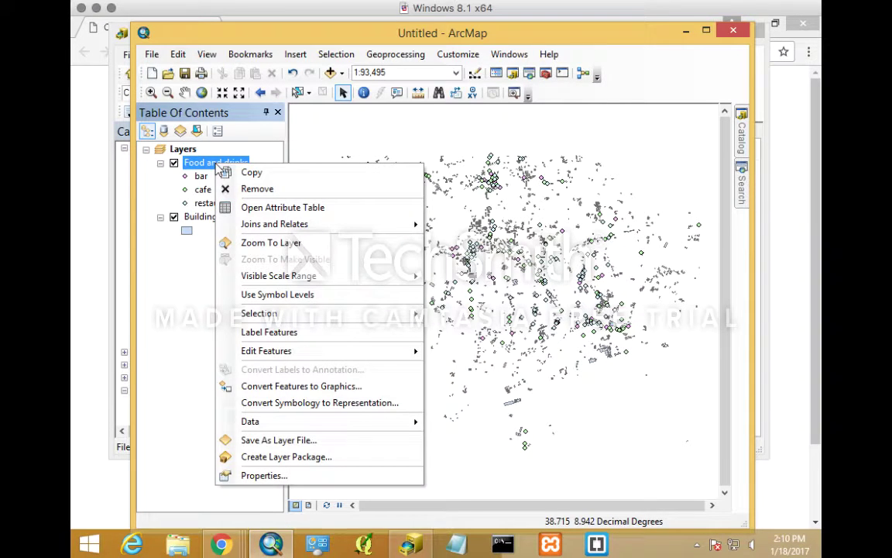
pyautogui.click(243, 207)
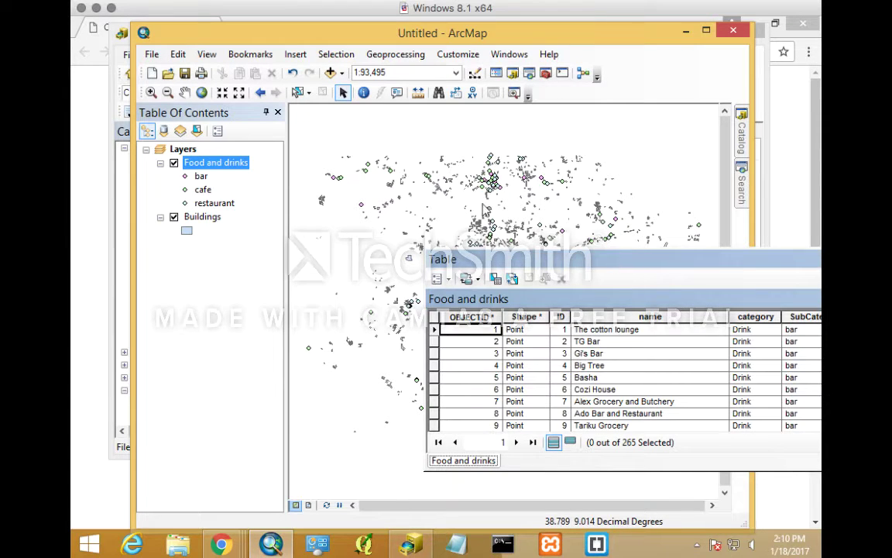
pyautogui.moveTo(480, 259); pyautogui.dragTo(257, 197)
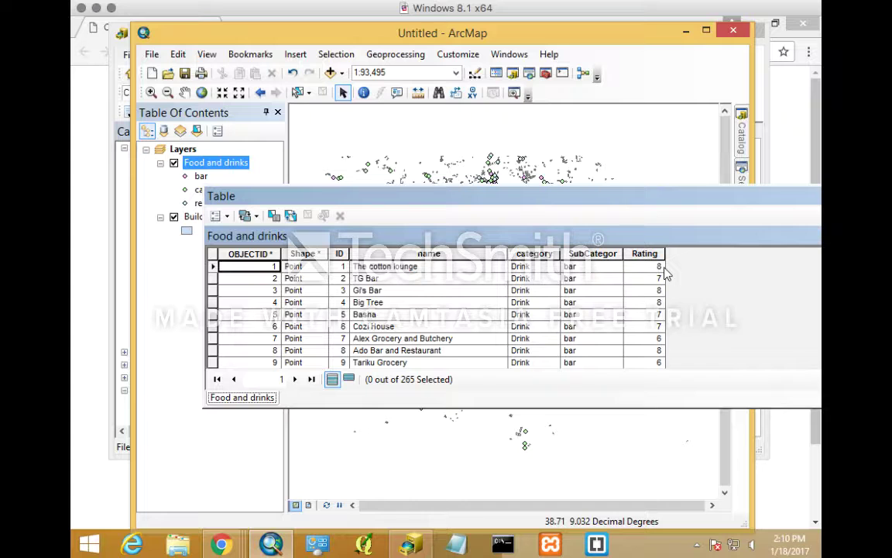
pyautogui.moveTo(667, 205); pyautogui.dragTo(554, 226)
pyautogui.click(791, 217)
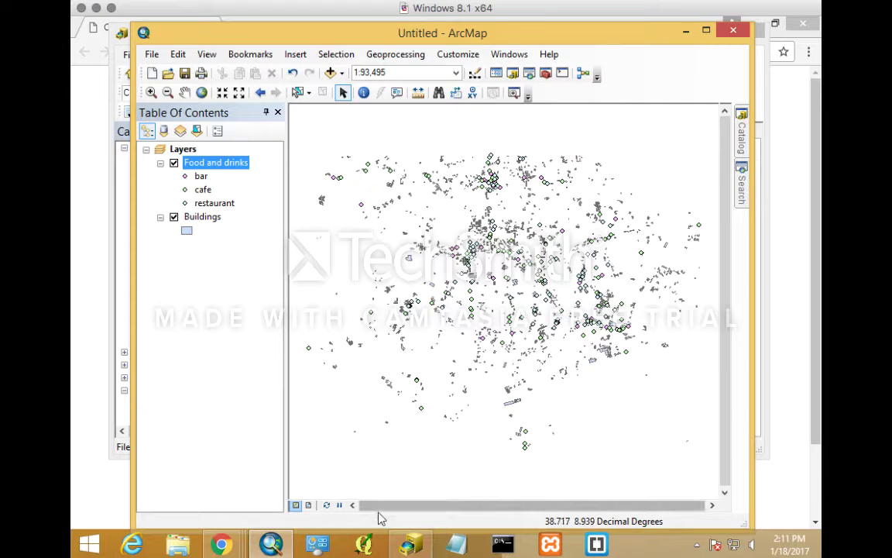
pyautogui.click(408, 546)
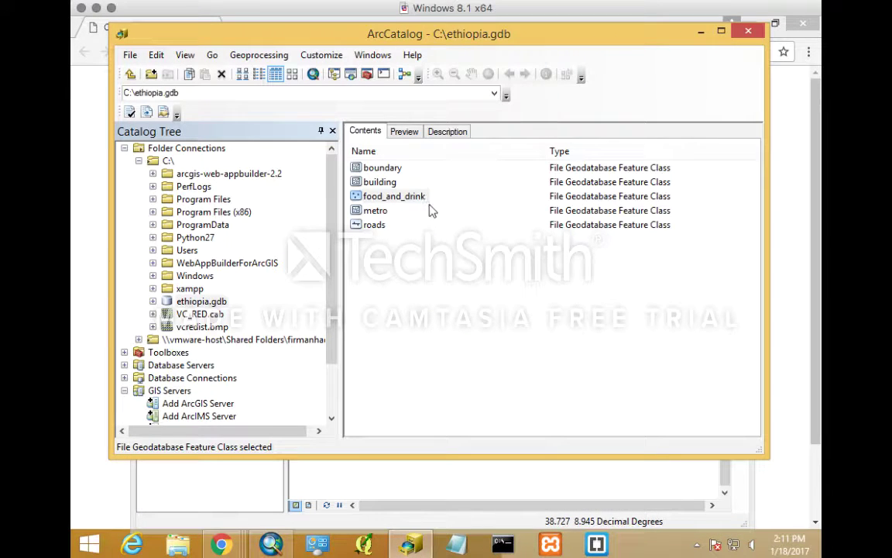
# Step: Create attachments on the food_and_drink feature class via Manage, then minimize ArcCatalog
pyautogui.click(400, 198)
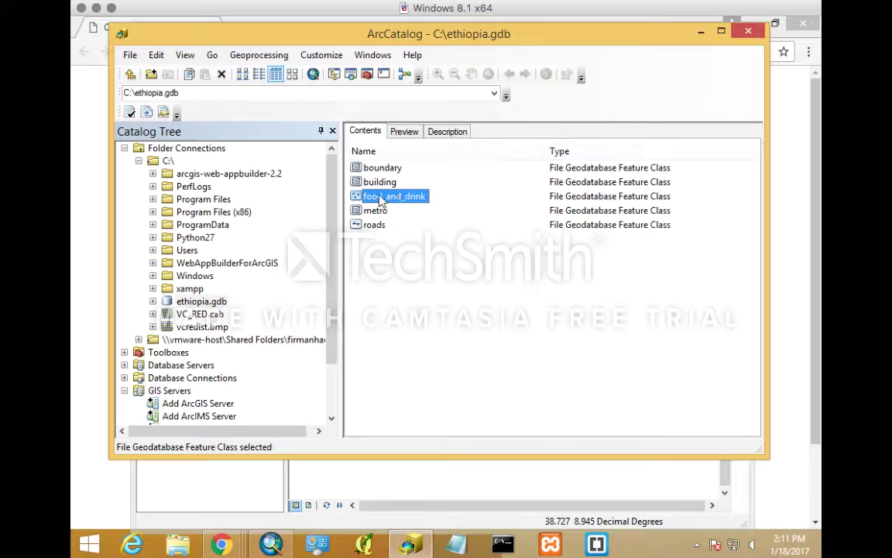
pyautogui.rightClick(382, 199)
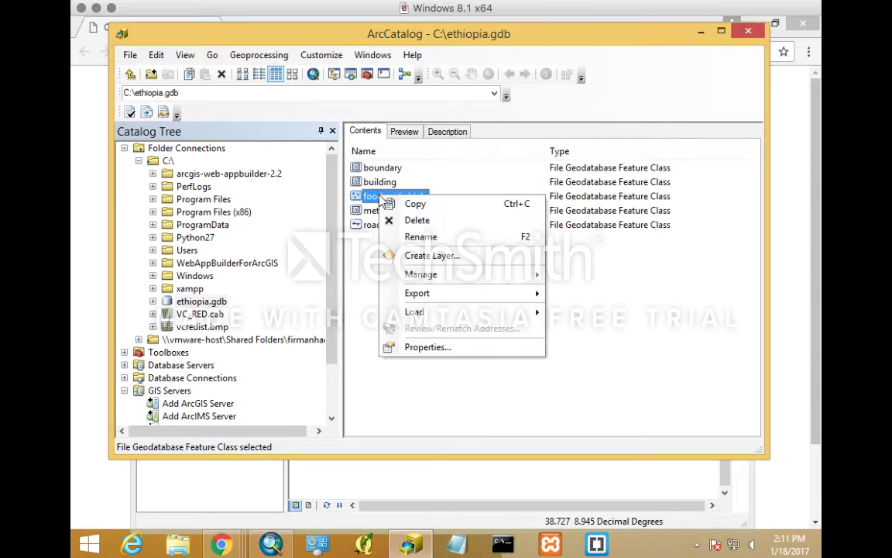
pyautogui.moveTo(447, 278)
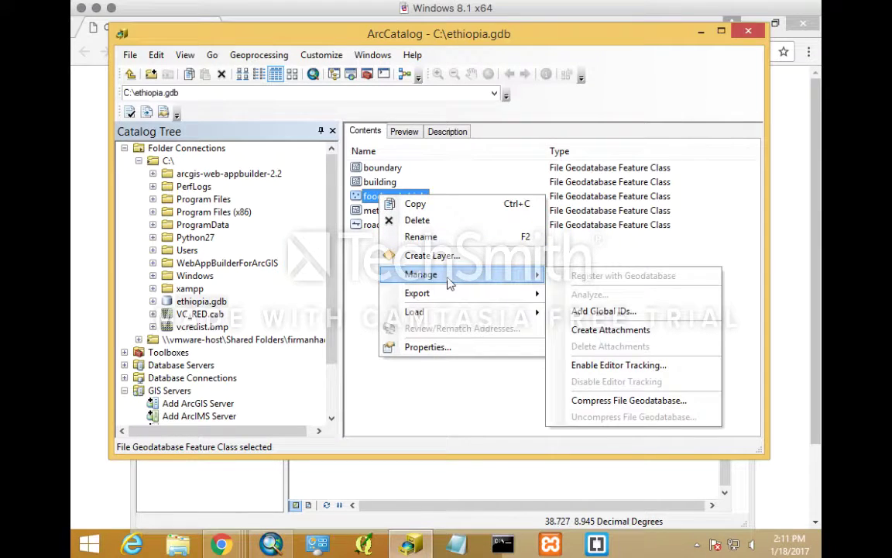
pyautogui.click(579, 330)
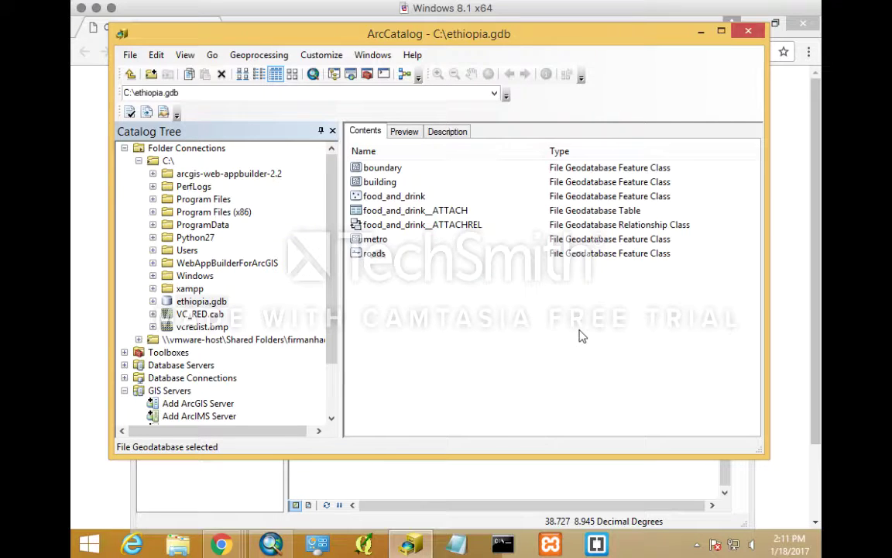
pyautogui.click(700, 37)
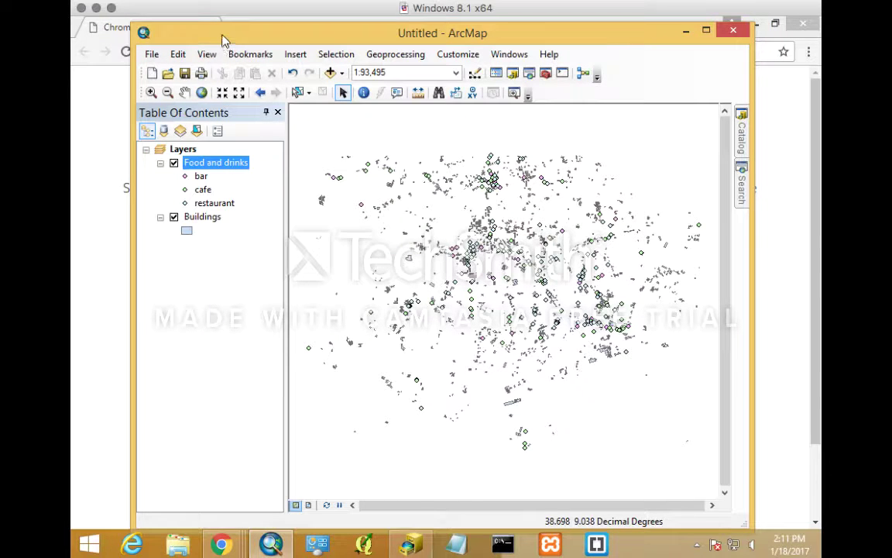
pyautogui.click(152, 55)
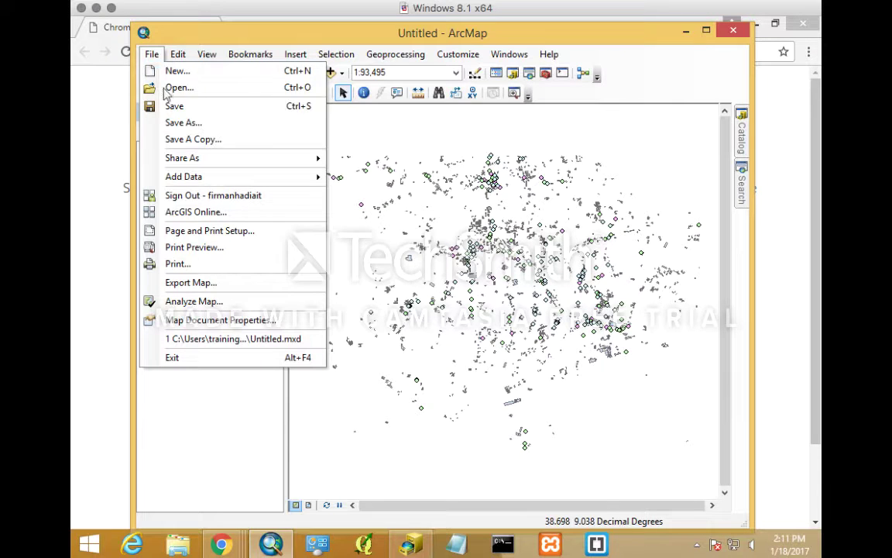
pyautogui.moveTo(187, 163)
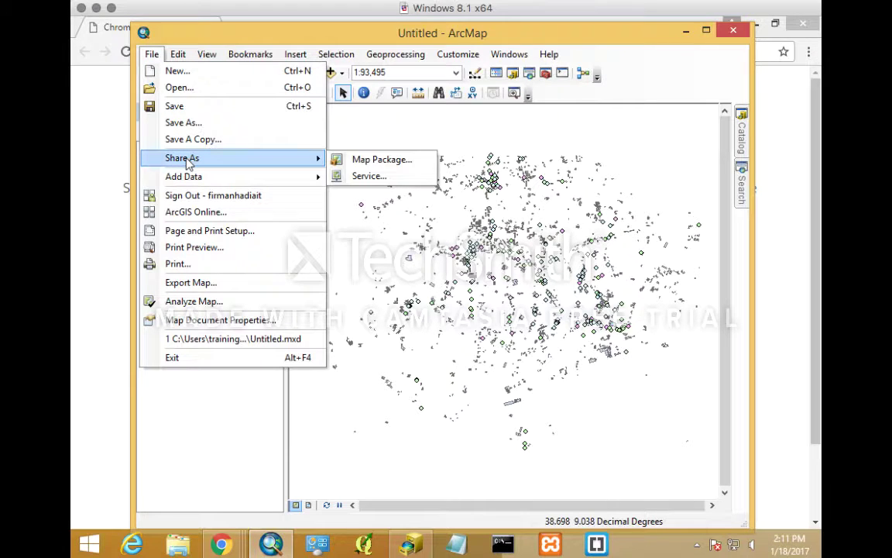
pyautogui.click(379, 176)
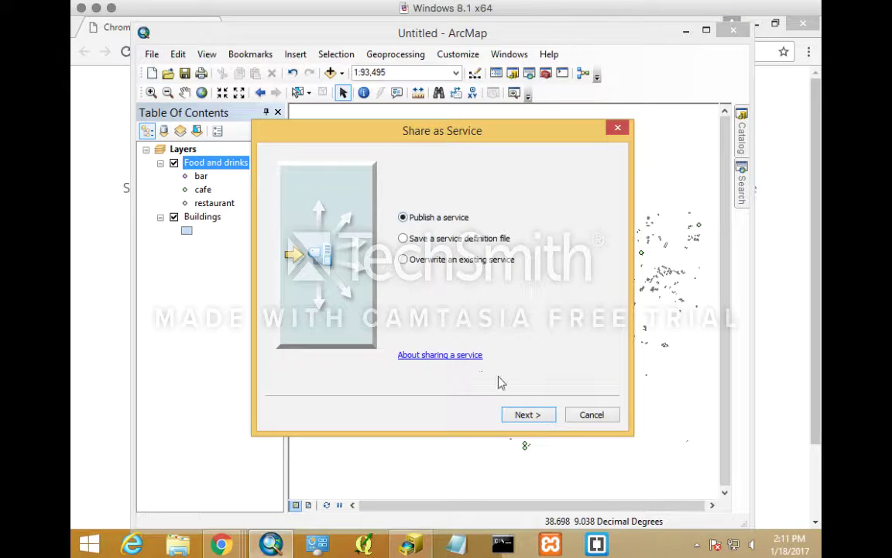
pyautogui.click(525, 413)
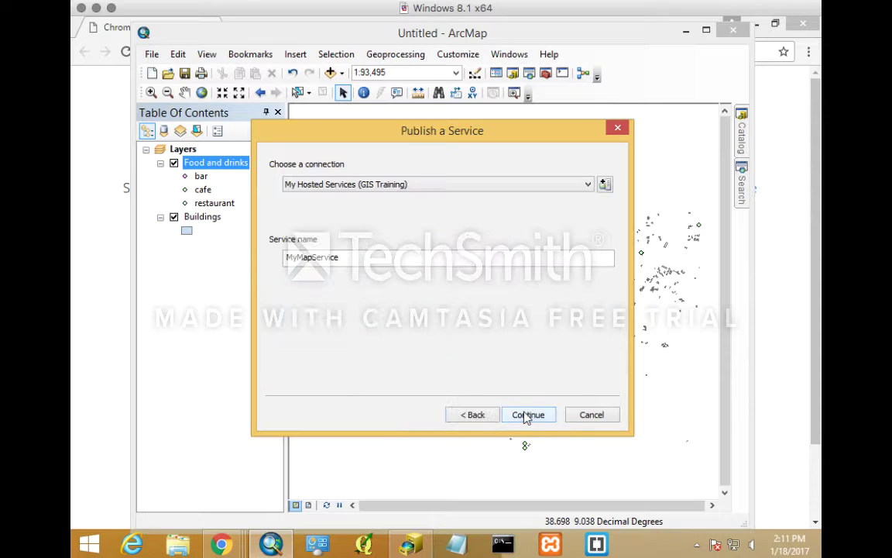
pyautogui.click(491, 186)
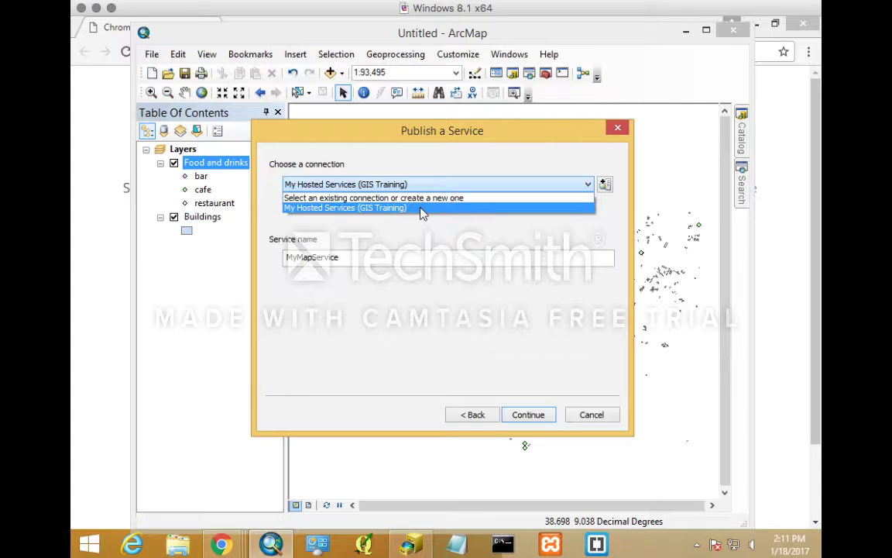
pyautogui.click(449, 234)
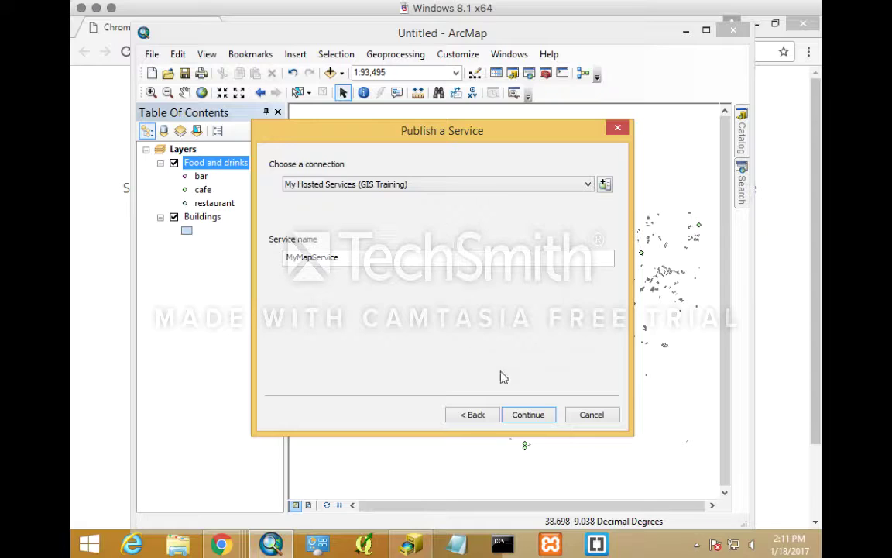
pyautogui.click(587, 418)
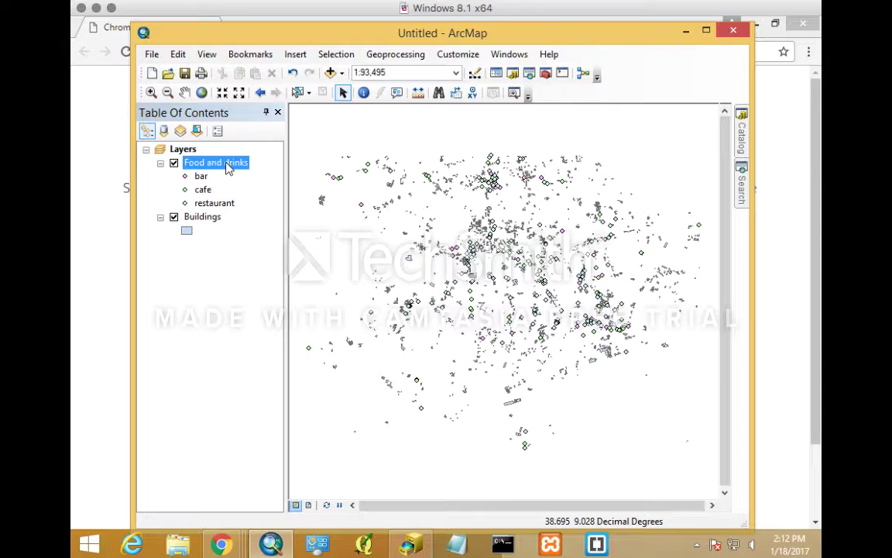
# Step: Inspect food_and_drink's Manage options in ArcCatalog, then bring the ArcMap window back to the front
pyautogui.click(409, 549)
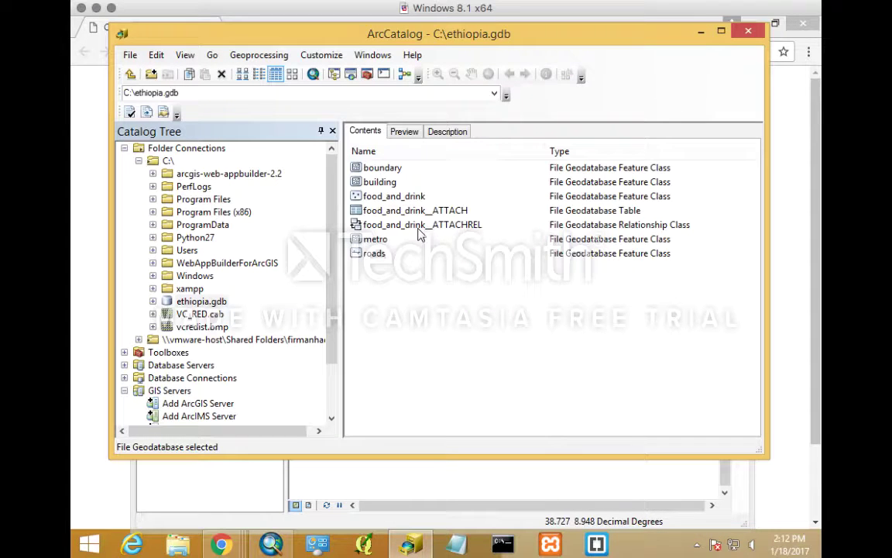
pyautogui.click(375, 196)
pyautogui.rightClick(377, 198)
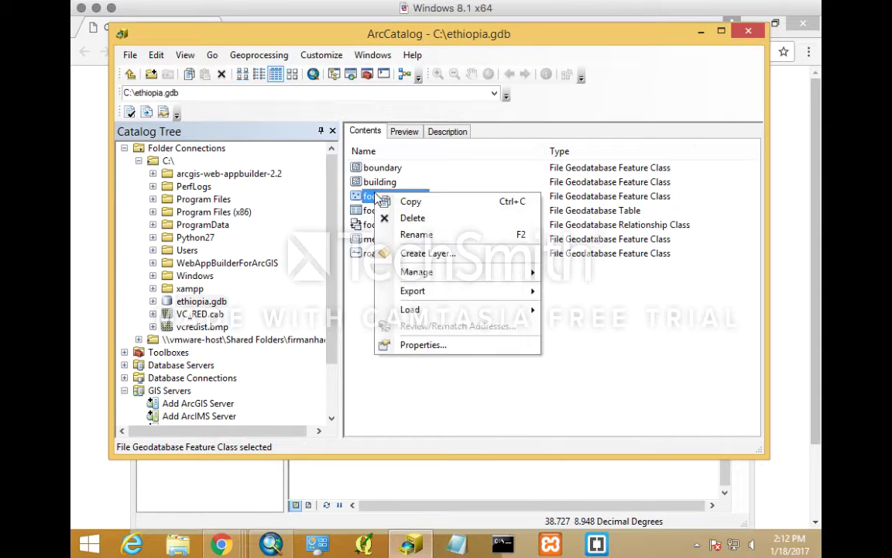
pyautogui.moveTo(472, 277)
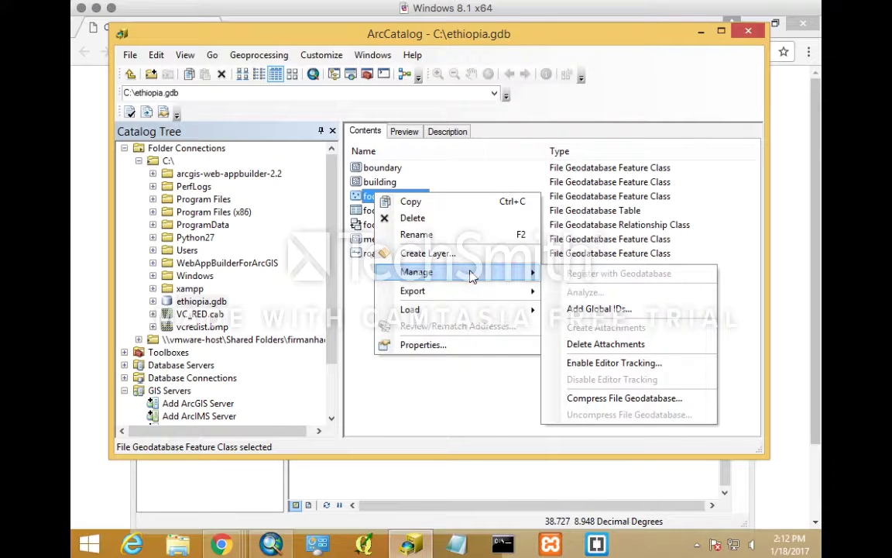
pyautogui.click(357, 295)
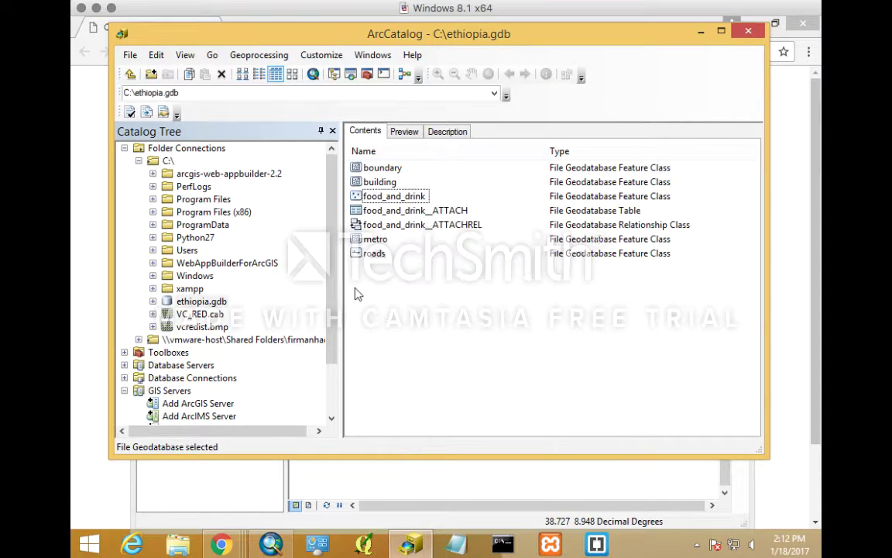
pyautogui.click(391, 198)
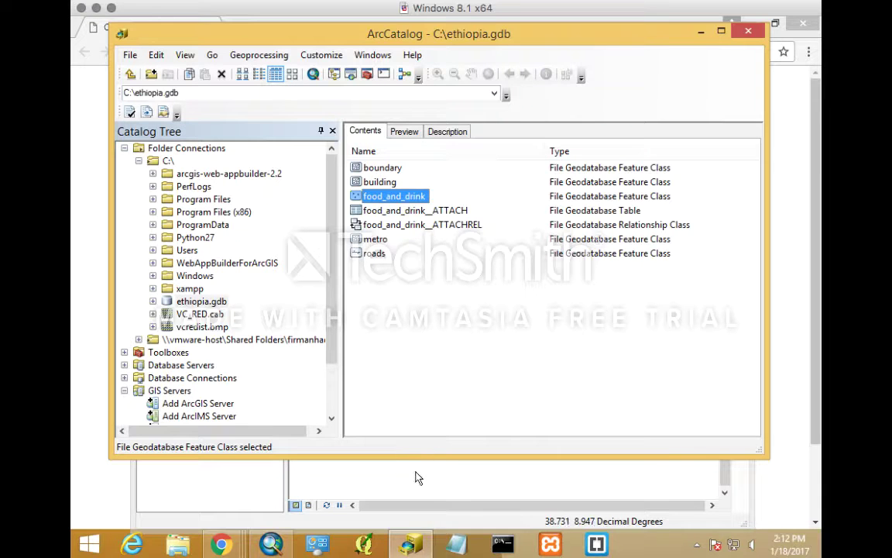
pyautogui.click(435, 526)
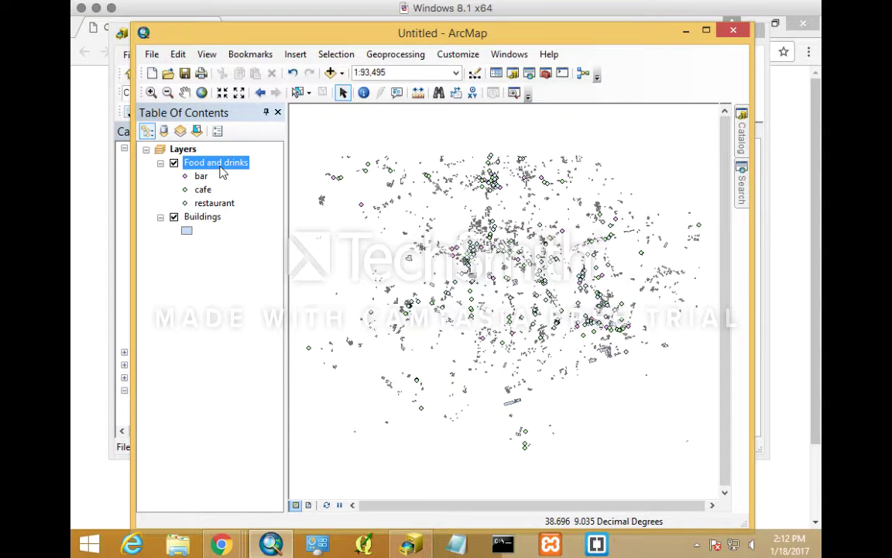
# Step: Share the map as a new service using the My Hosted Services (GIS Training) connection
pyautogui.click(155, 56)
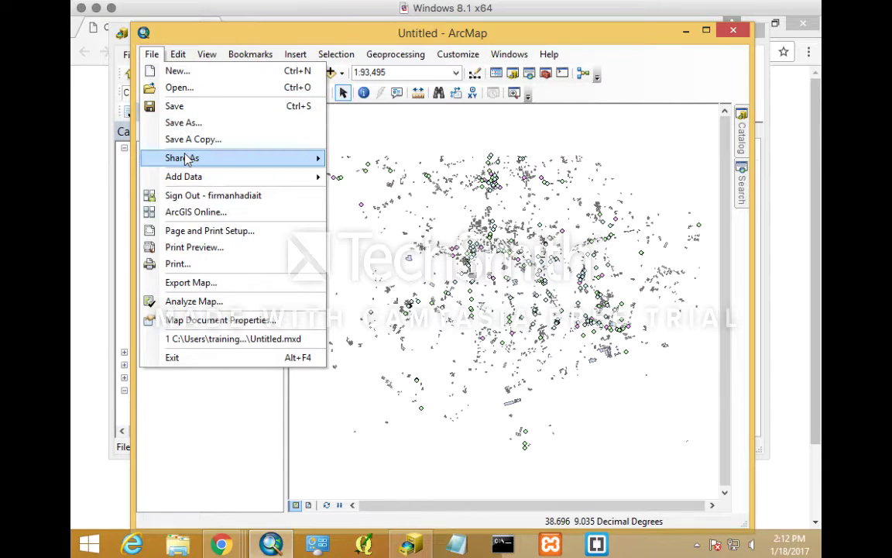
pyautogui.moveTo(173, 159)
pyautogui.click(364, 177)
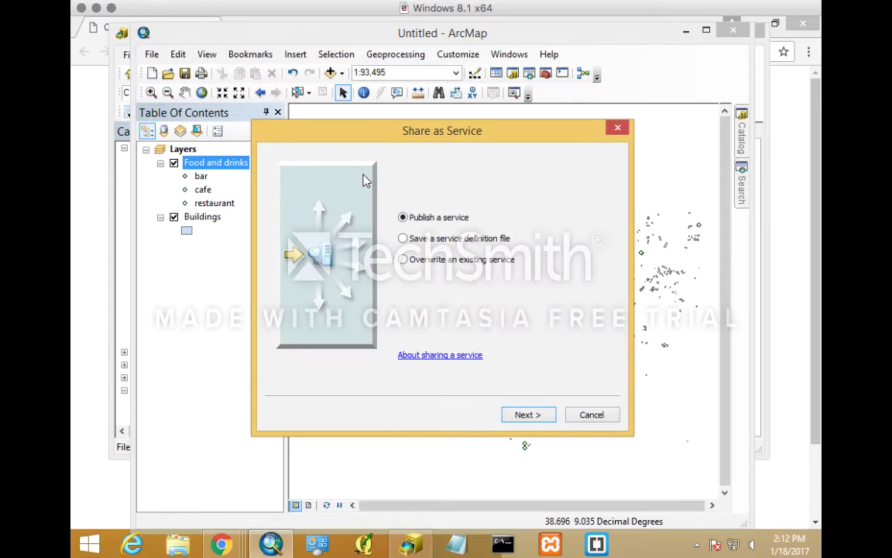
pyautogui.click(532, 408)
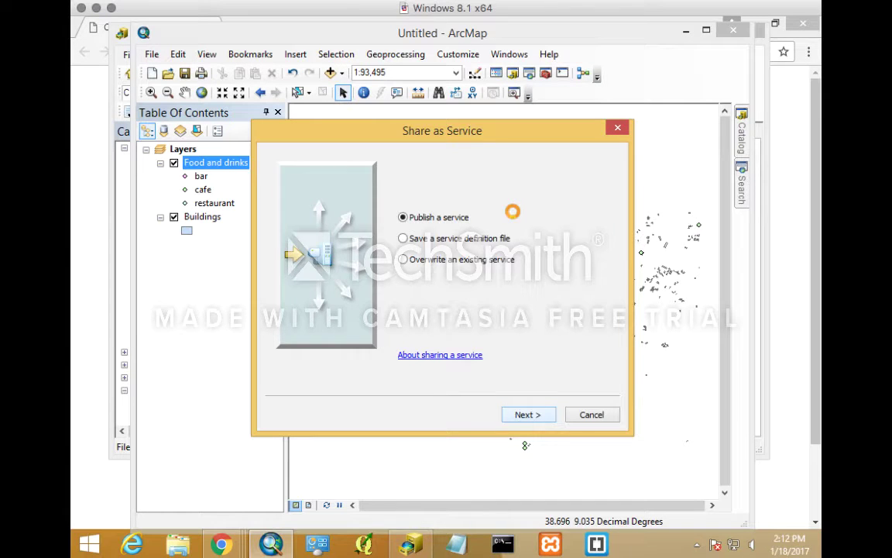
pyautogui.click(463, 188)
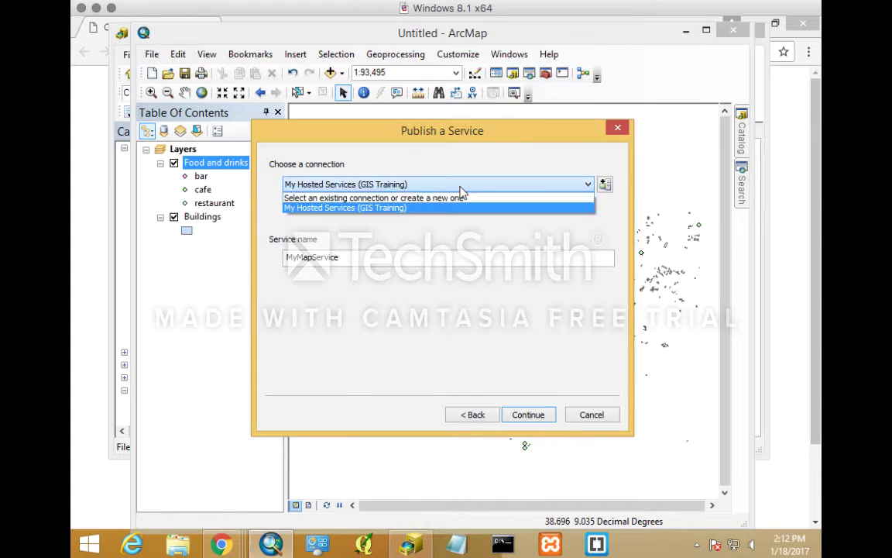
pyautogui.click(396, 209)
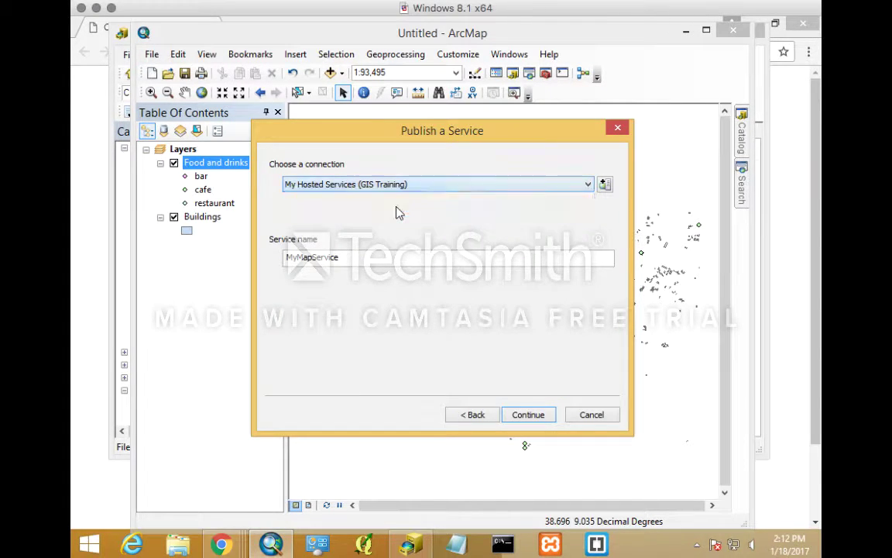
pyautogui.doubleClick(362, 255)
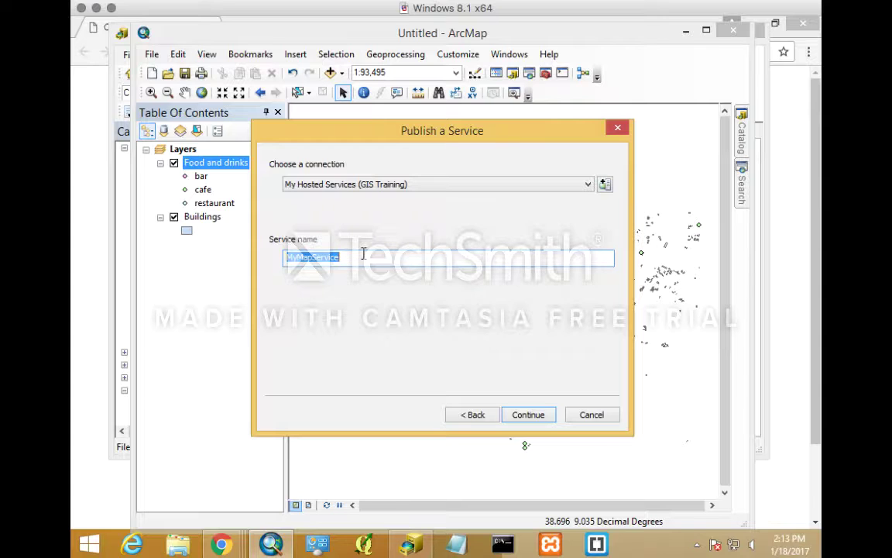
# Step: Enter an initial service name containing spaces and dismiss the resulting invalid-name warning
pyautogui.write('Eth')
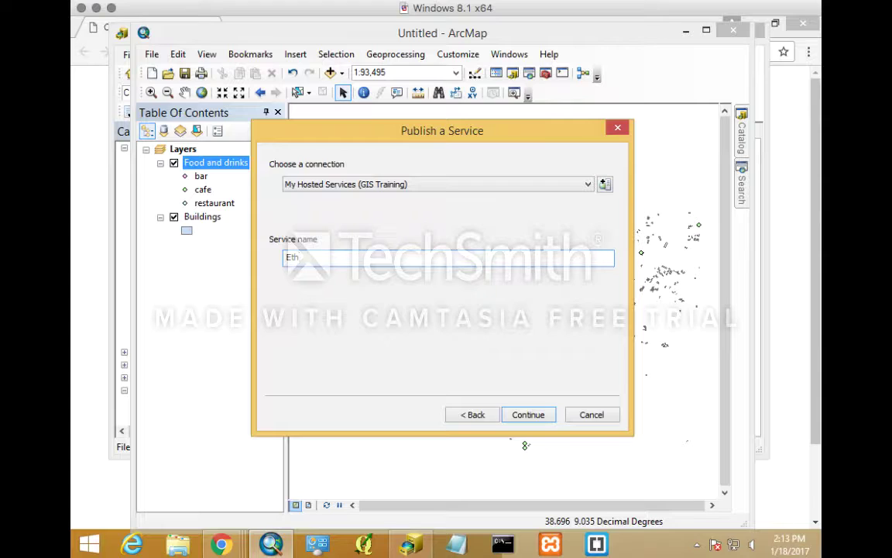
pyautogui.write('iopia Food and Drink by Firman')
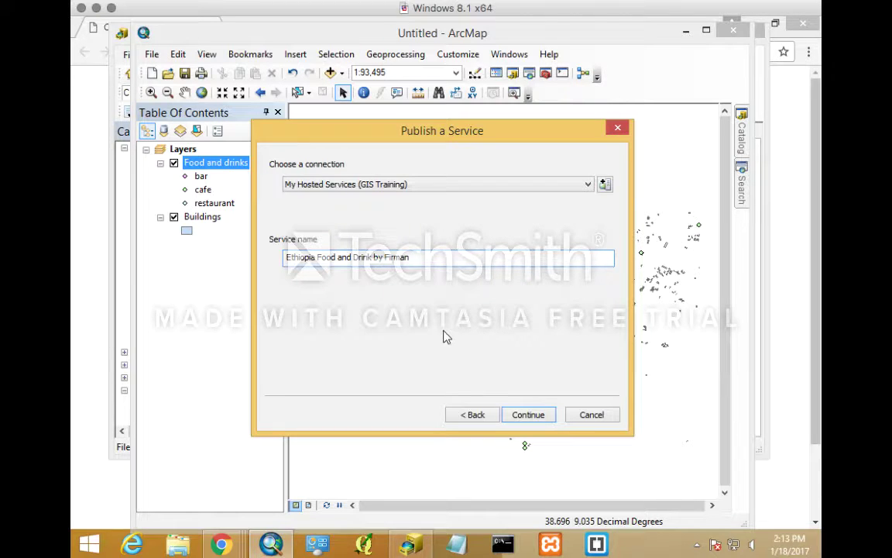
pyautogui.click(533, 416)
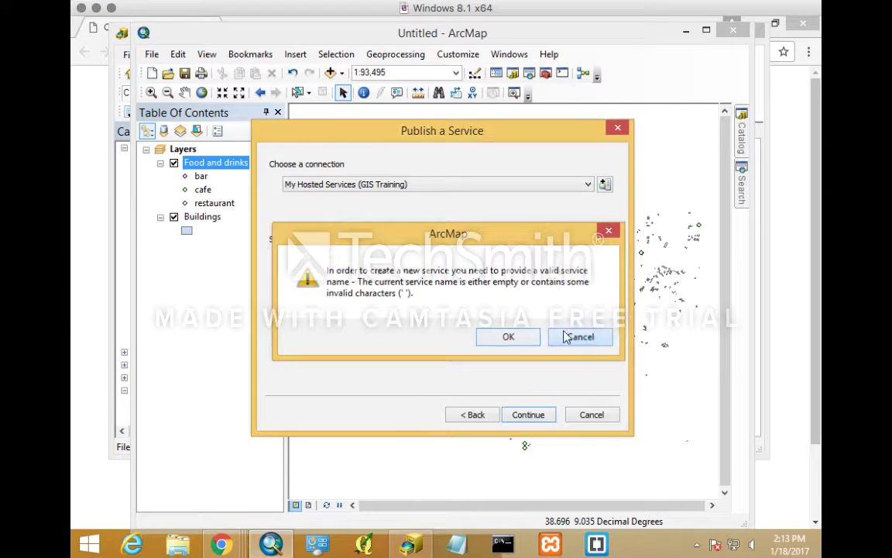
pyautogui.click(581, 336)
# Step: Rename the service to Ethiopia_Food_and_Drink_Demo and continue to the service settings
pyautogui.doubleClick(436, 257)
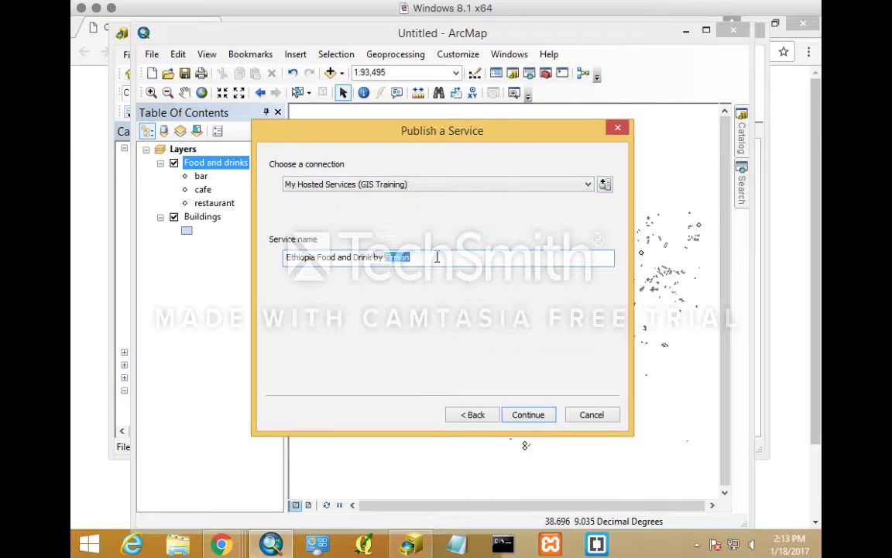
pyautogui.press('BackSpace')
pyautogui.press('BackSpace')
pyautogui.press('BackSpace')
pyautogui.press('BackSpace')
pyautogui.press('BackSpace')
pyautogui.press('BackSpace')
pyautogui.press('BackSpace')
pyautogui.press('BackSpace')
pyautogui.press('BackSpace')
pyautogui.press('BackSpace')
pyautogui.press('BackSpace')
pyautogui.press('BackSpace')
pyautogui.press('BackSpace')
pyautogui.press('BackSpace')
pyautogui.press('BackSpace')
pyautogui.press('BackSpace')
pyautogui.press('BackSpace')
pyautogui.press('BackSpace')
pyautogui.press('BackSpace')
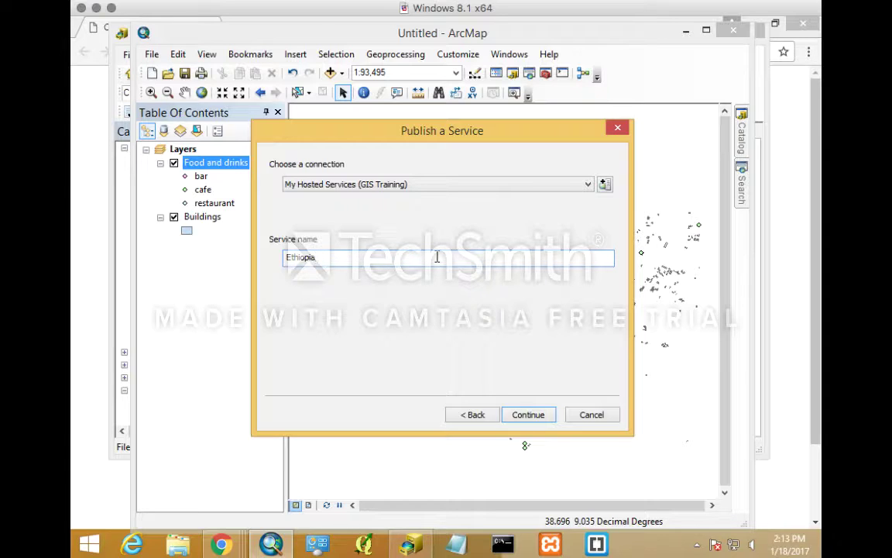
pyautogui.write('_T')
pyautogui.press('BackSpace')
pyautogui.write('Dri')
pyautogui.press('BackSpace')
pyautogui.press('BackSpace')
pyautogui.press('BackSpace')
pyautogui.write('Food_and_Drink_Demo')
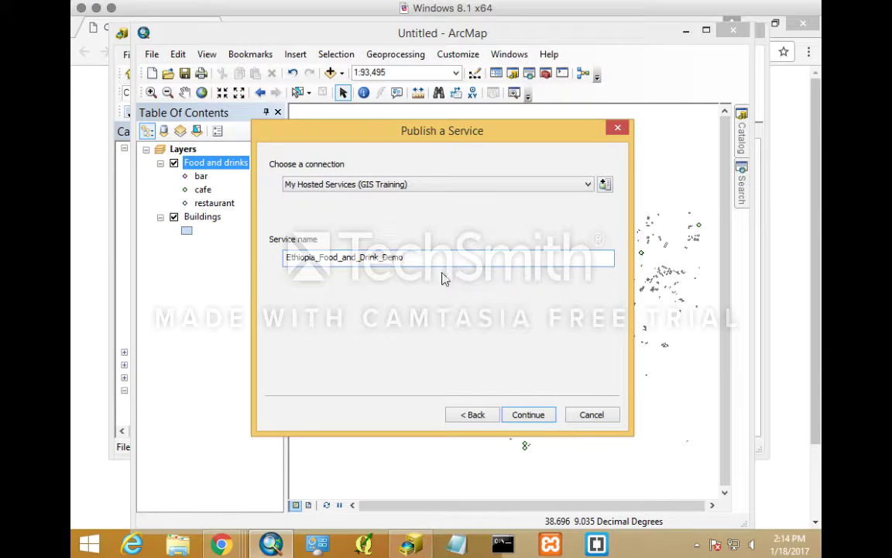
pyautogui.click(529, 414)
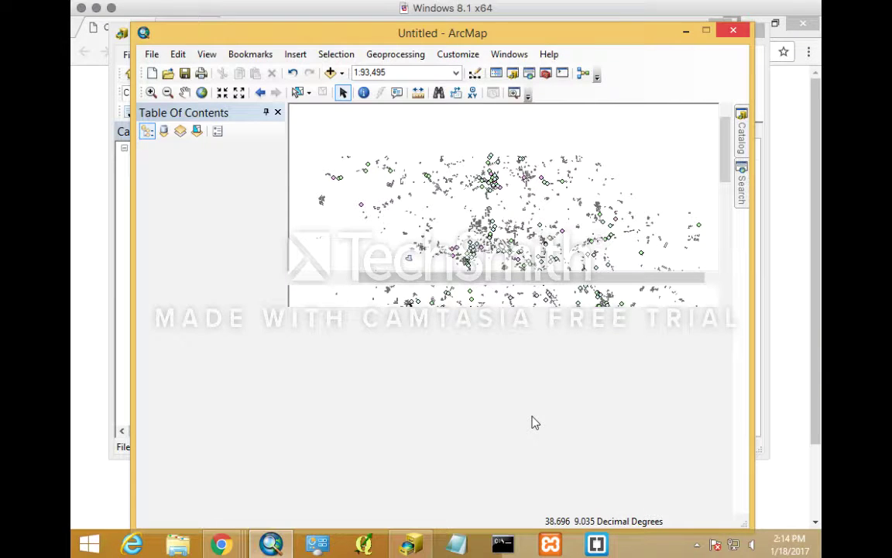
# Step: Bring the Service Editor forward and tick Feature Access in Capabilities
pyautogui.click(765, 343)
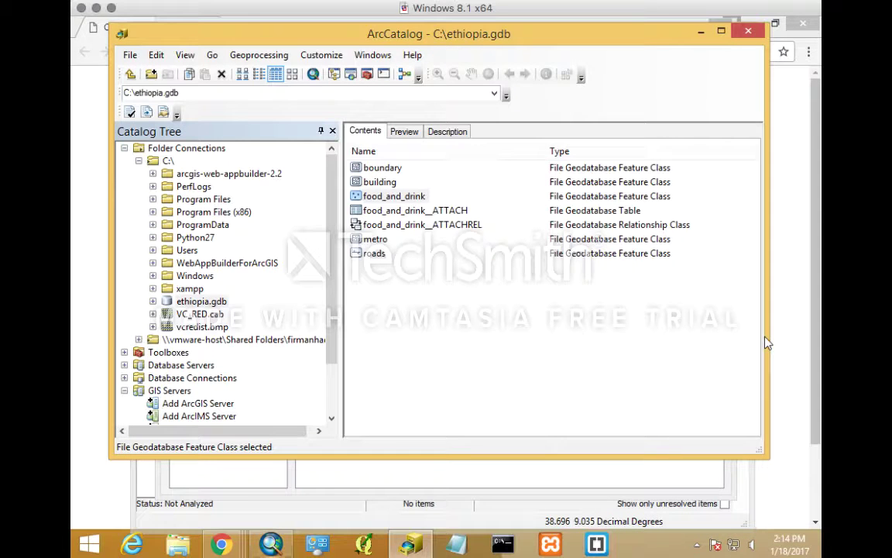
pyautogui.click(653, 478)
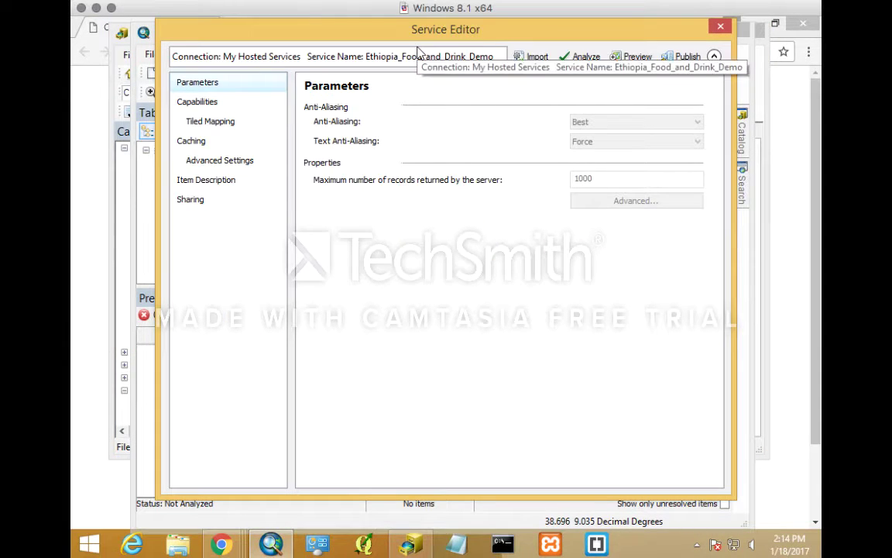
pyautogui.click(222, 108)
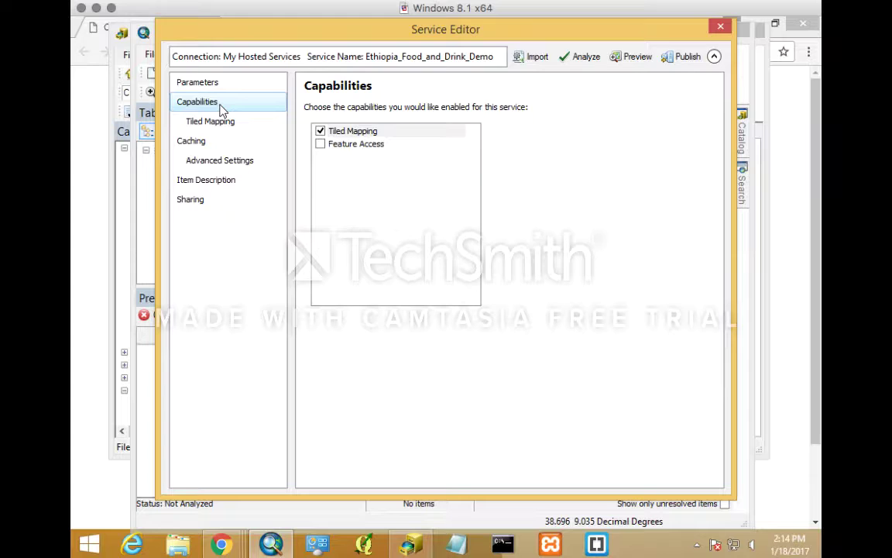
pyautogui.click(321, 144)
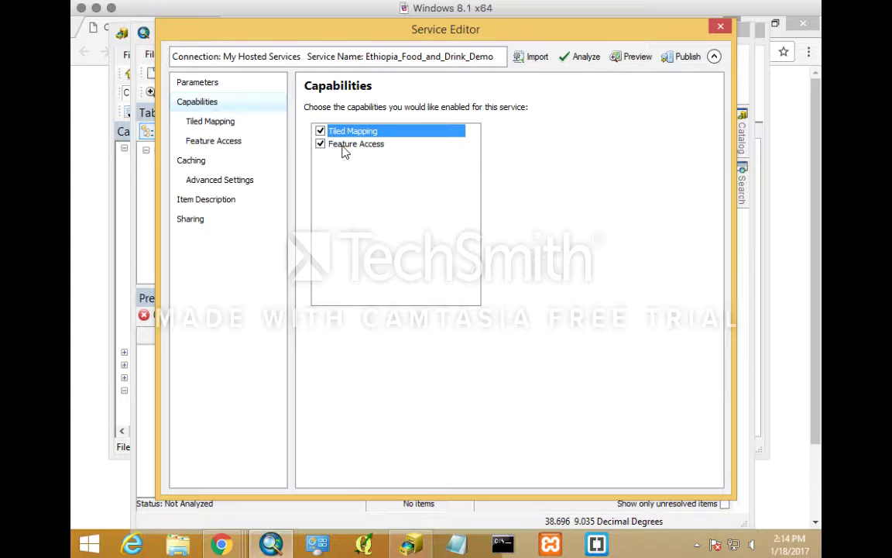
# Step: Look over the Feature Access settings page, then go back to Capabilities
pyautogui.click(344, 145)
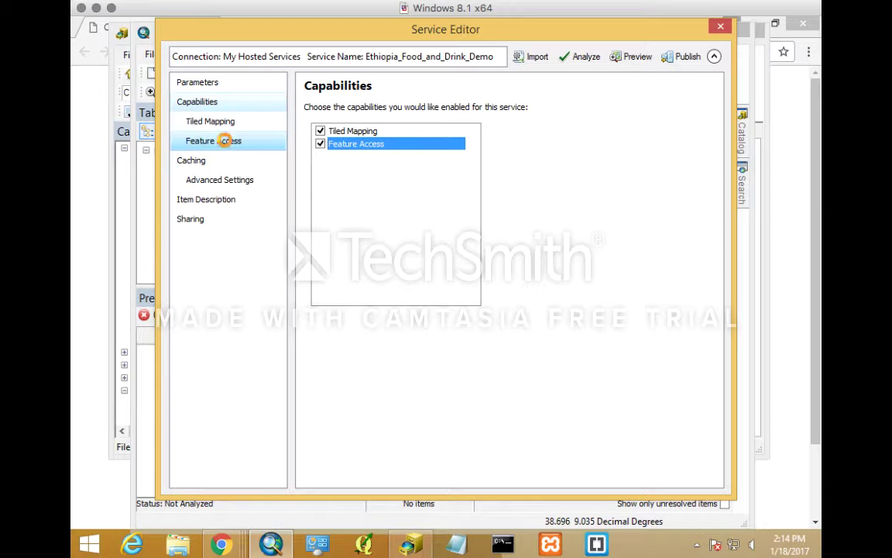
pyautogui.click(227, 144)
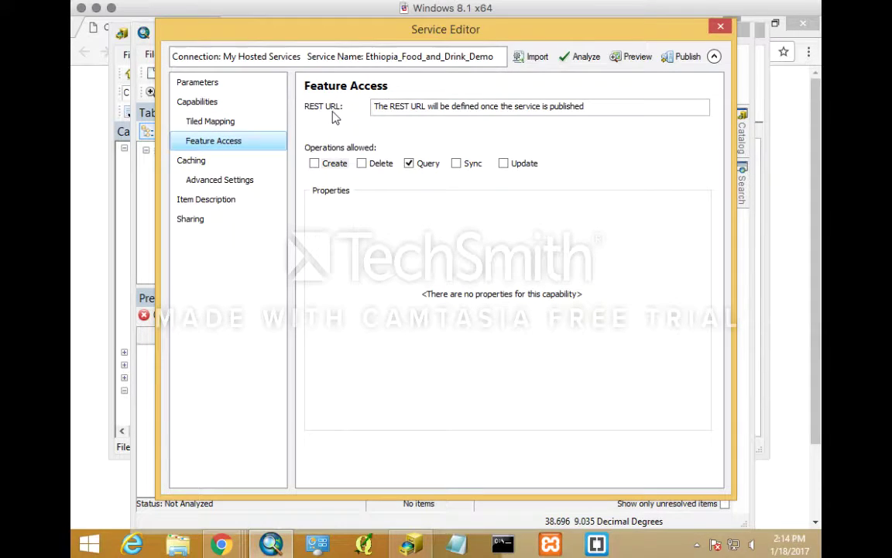
pyautogui.click(316, 166)
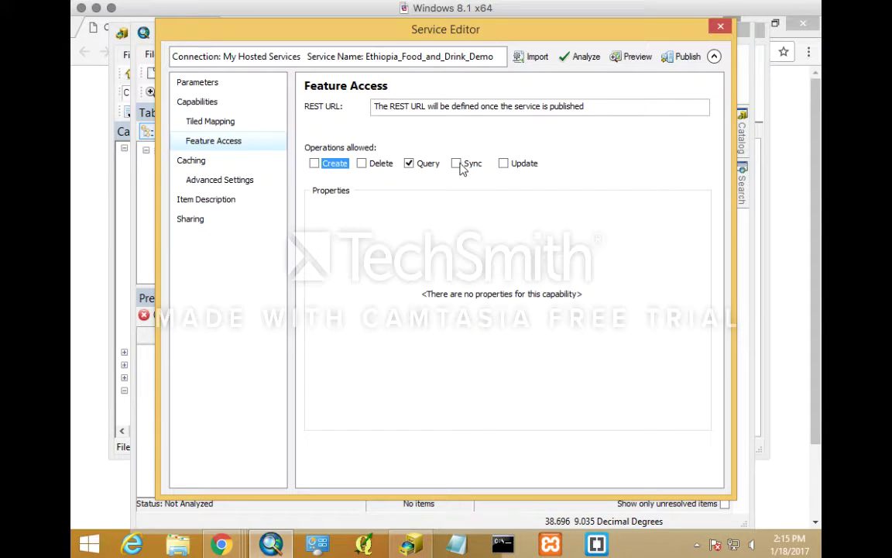
pyautogui.click(228, 107)
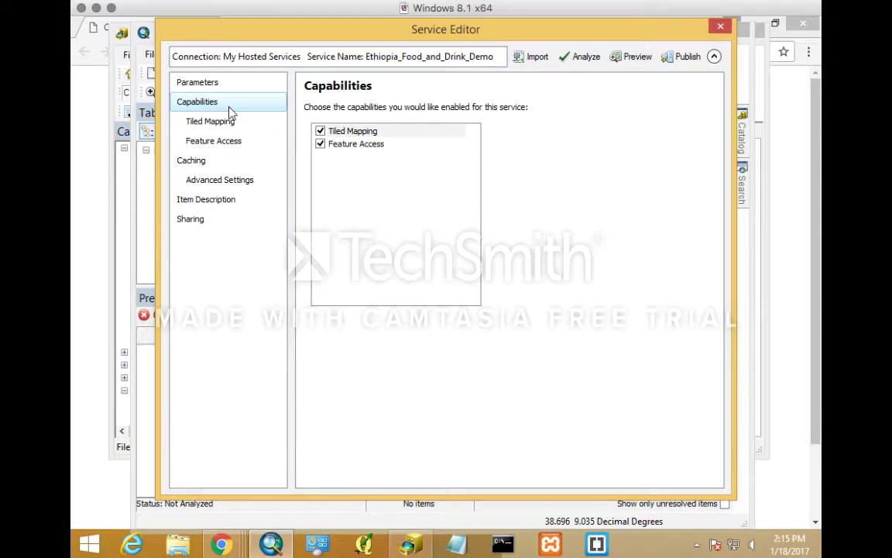
# Step: Review the Feature Access operations page and return to Capabilities
pyautogui.click(230, 121)
pyautogui.click(232, 140)
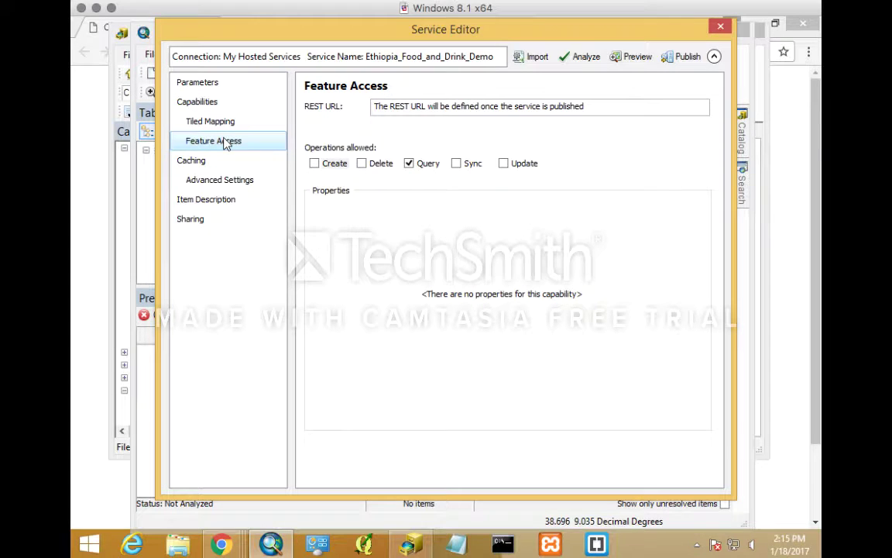
pyautogui.click(316, 168)
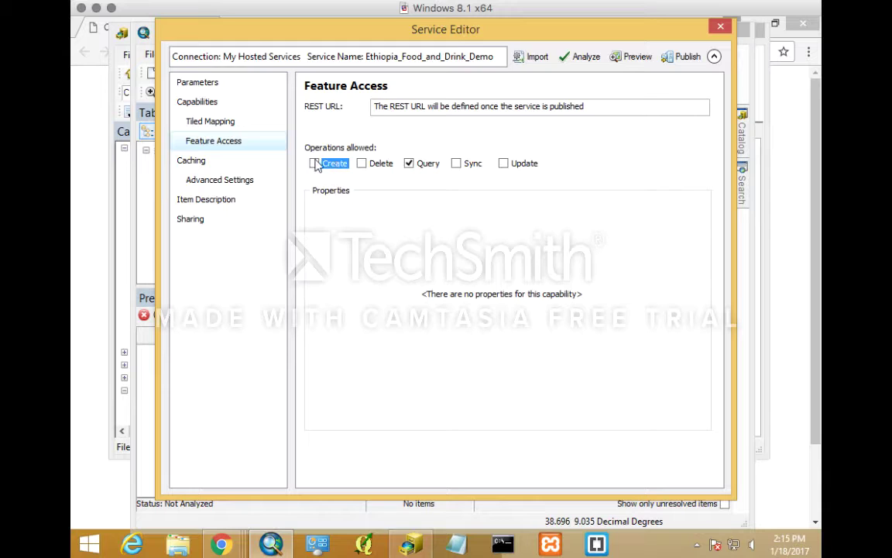
pyautogui.click(223, 102)
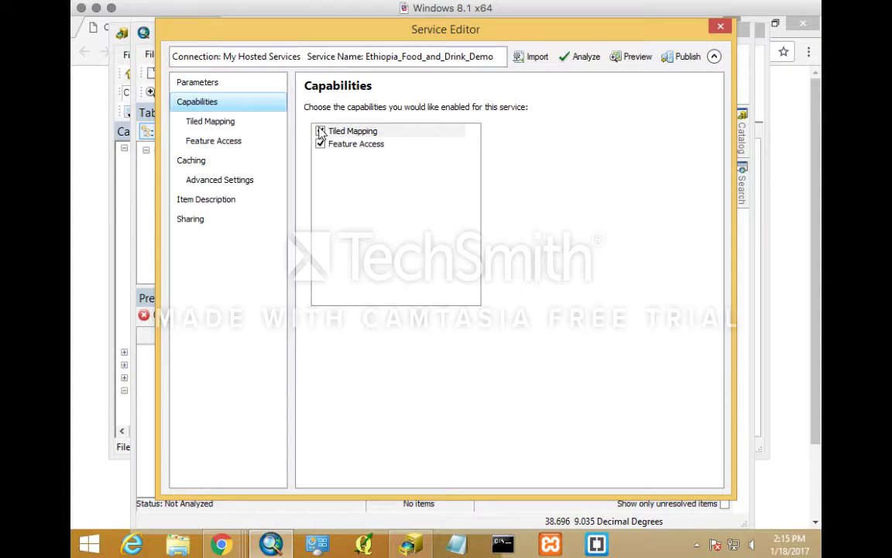
# Step: Turn off Tiled Mapping and tick Delete and Sync under Feature Access
pyautogui.click(320, 131)
pyautogui.click(227, 123)
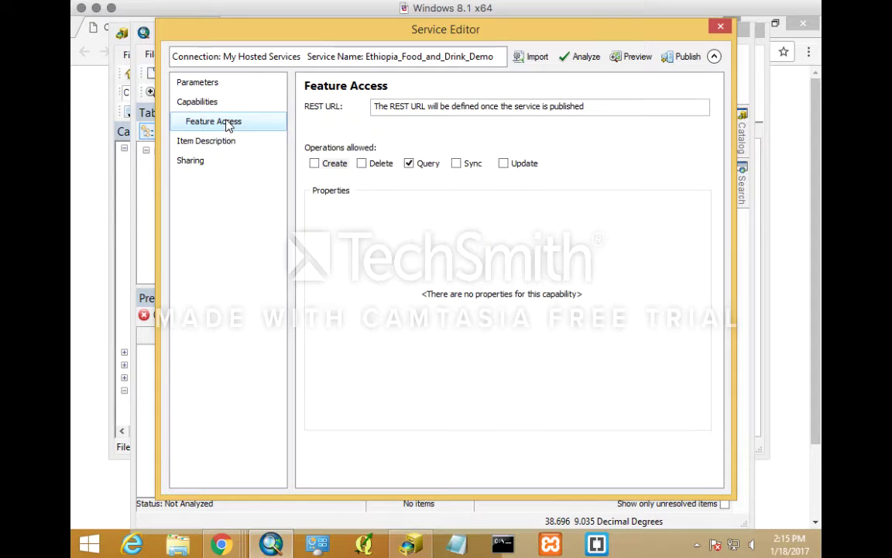
pyautogui.click(315, 164)
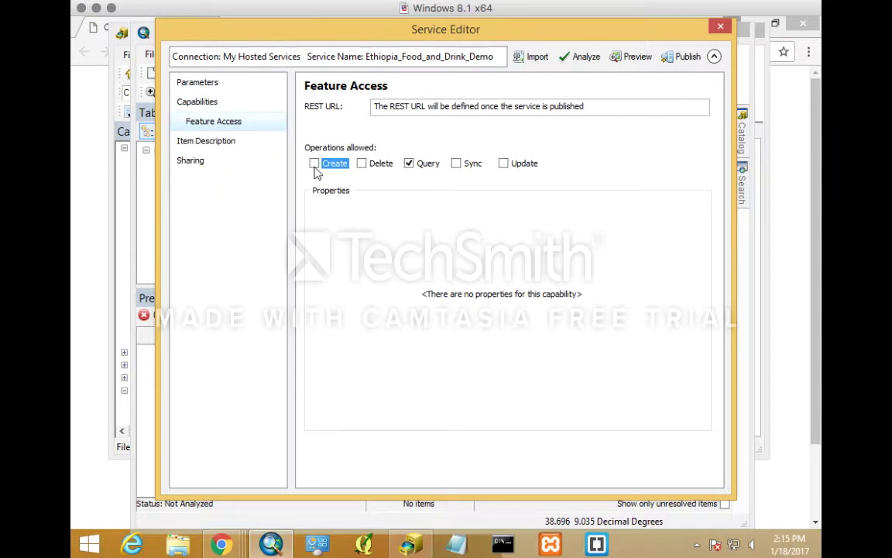
pyautogui.click(362, 166)
pyautogui.click(456, 166)
pyautogui.click(182, 105)
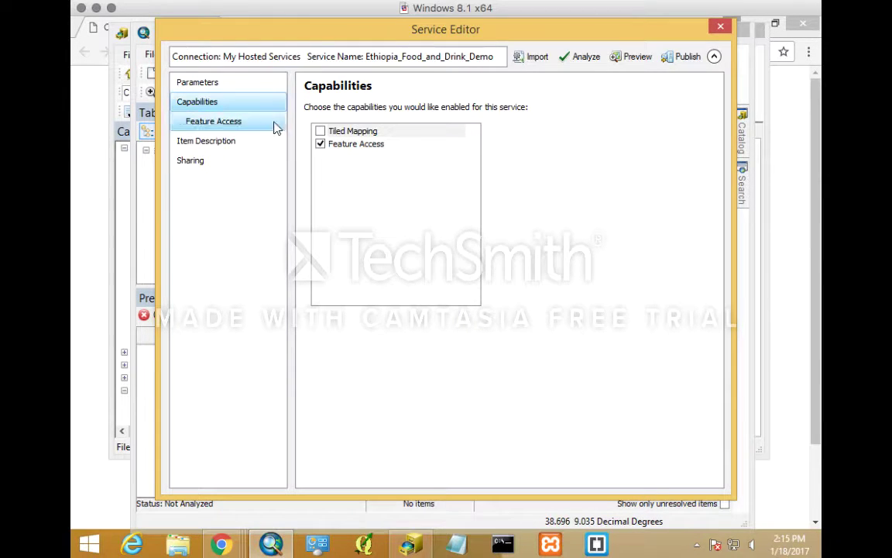
# Step: Briefly re-enable Tiled Mapping, then switch it off again in Capabilities
pyautogui.click(321, 132)
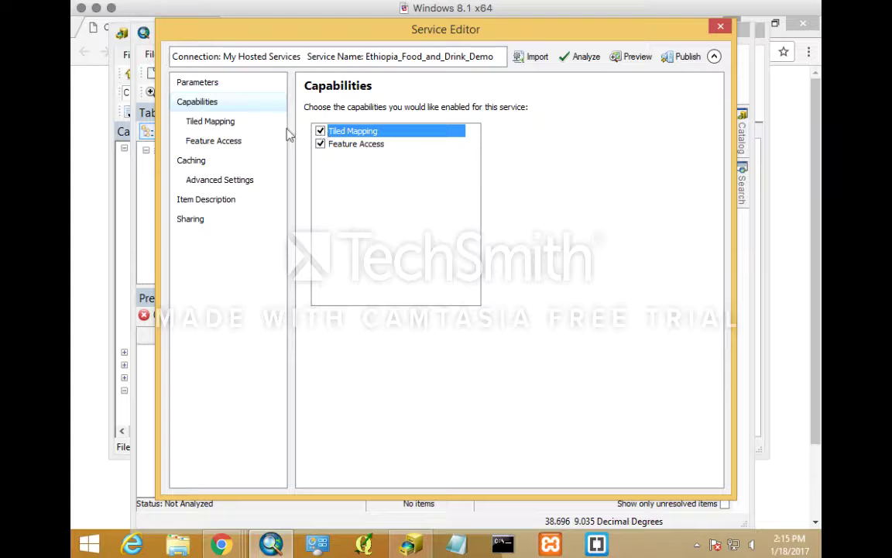
pyautogui.click(225, 143)
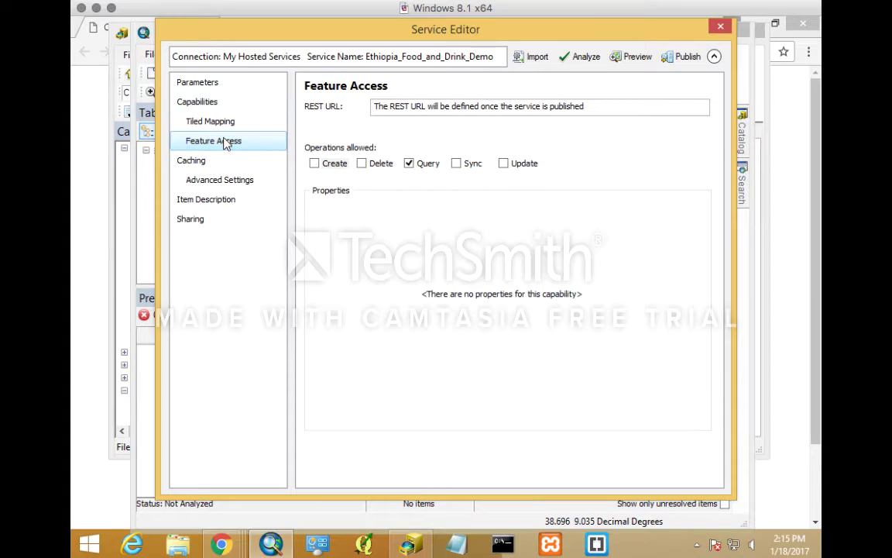
pyautogui.click(314, 166)
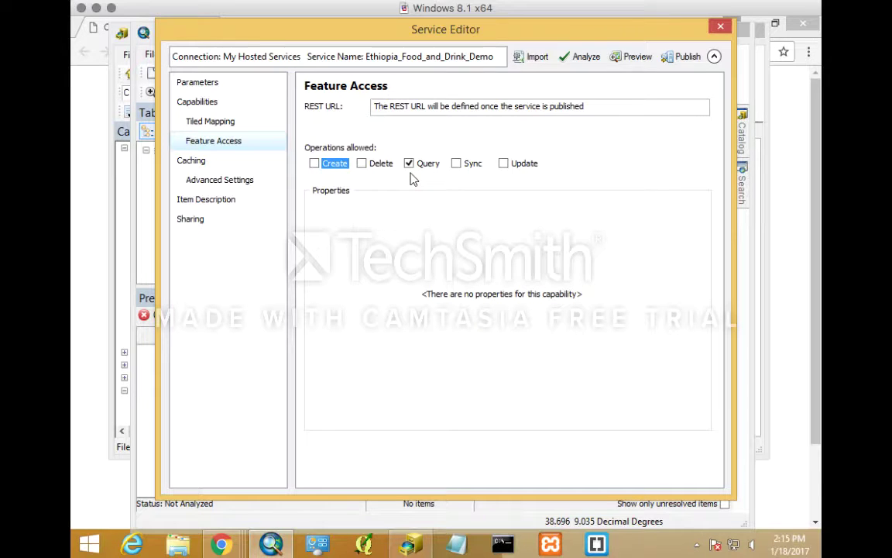
pyautogui.click(207, 104)
pyautogui.click(320, 132)
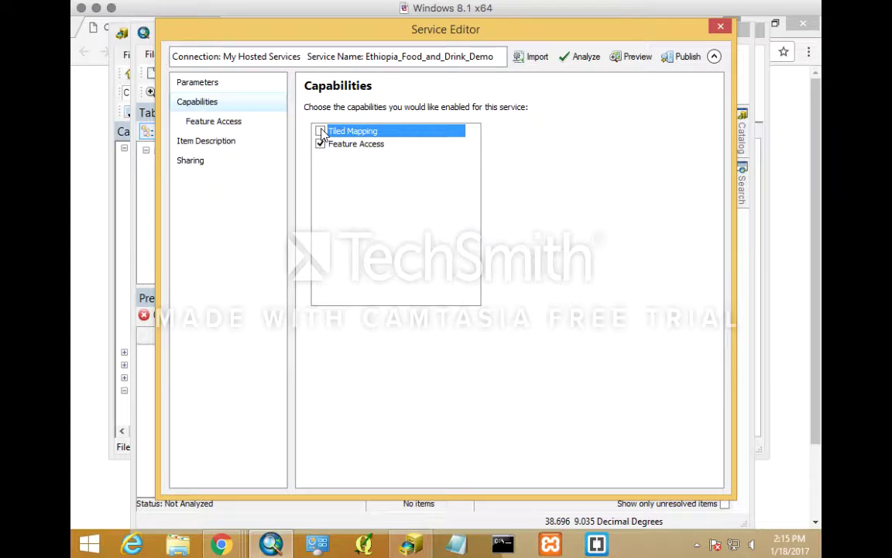
pyautogui.click(356, 146)
# Step: Allow Create, Delete, Sync and Update operations alongside Query for the feature service
pyautogui.click(226, 122)
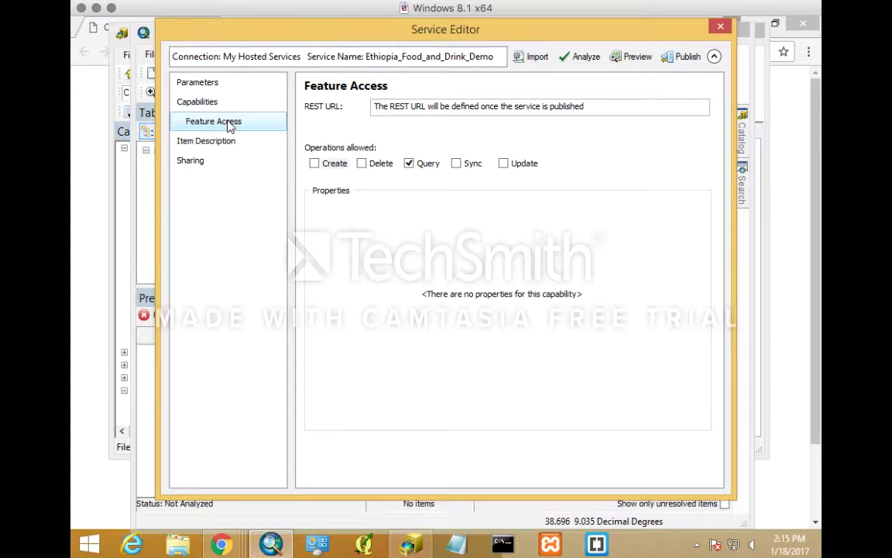
pyautogui.click(314, 164)
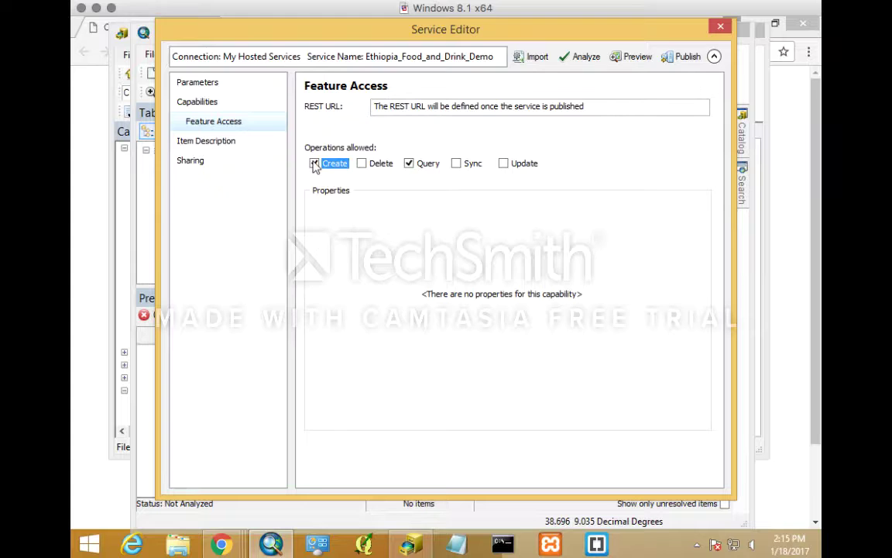
pyautogui.click(362, 166)
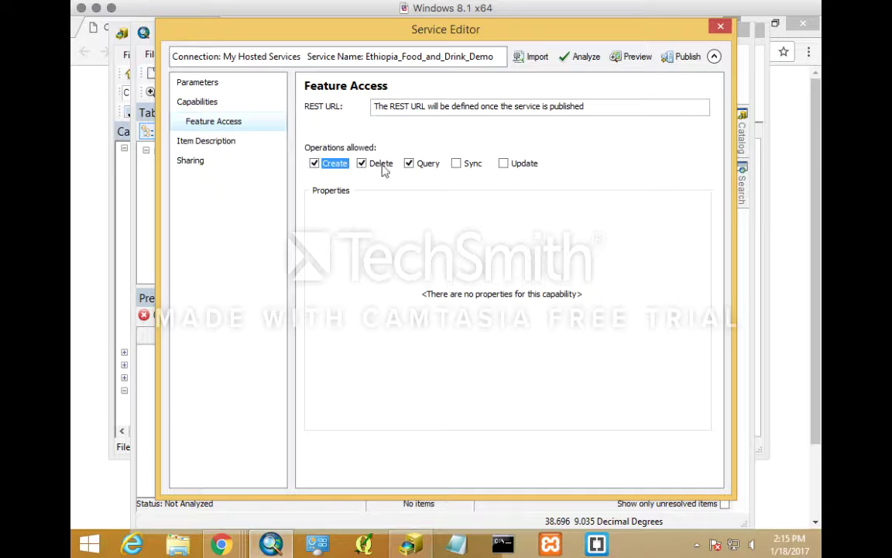
pyautogui.click(457, 165)
pyautogui.click(504, 167)
# Step: Enter the summary 'Testing for Web App Builder' and the tags 'ethiopia, web app'
pyautogui.click(237, 143)
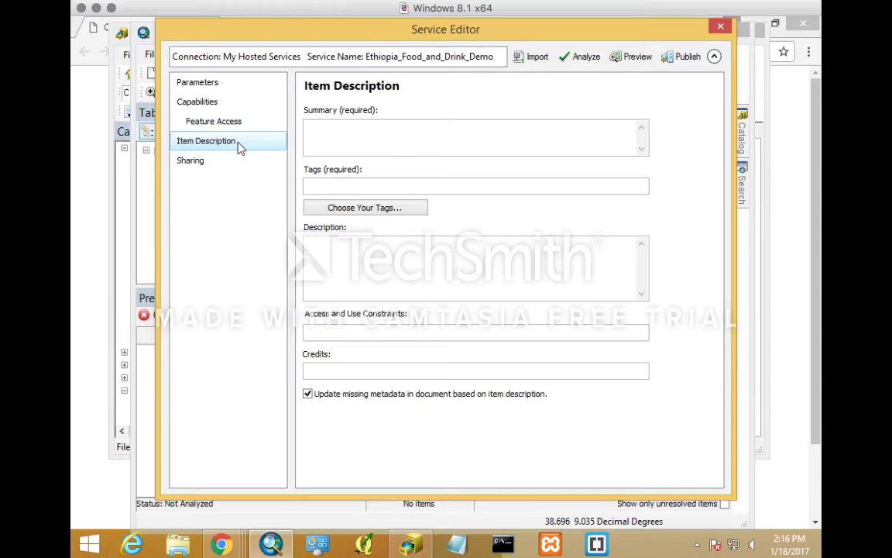
pyautogui.click(348, 144)
pyautogui.write('Tes')
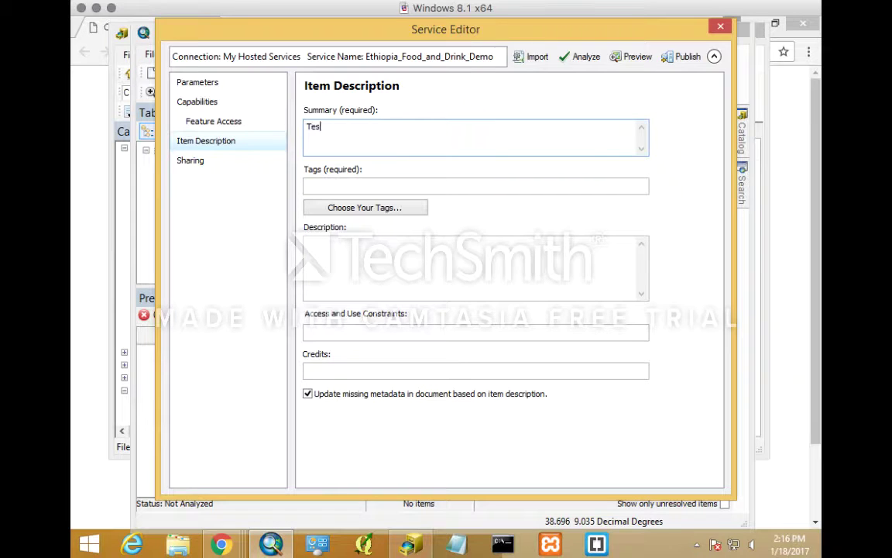
pyautogui.write('ting for Web App Builder')
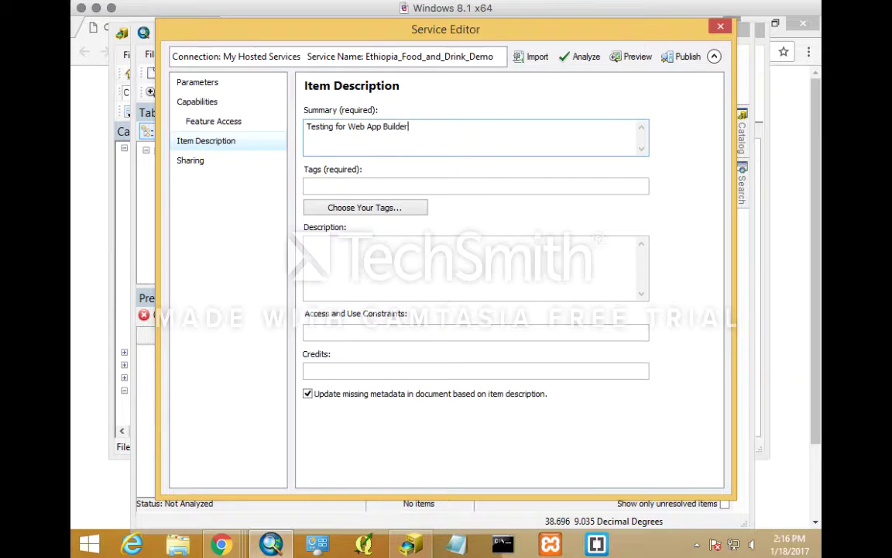
pyautogui.click(374, 184)
pyautogui.write('eth')
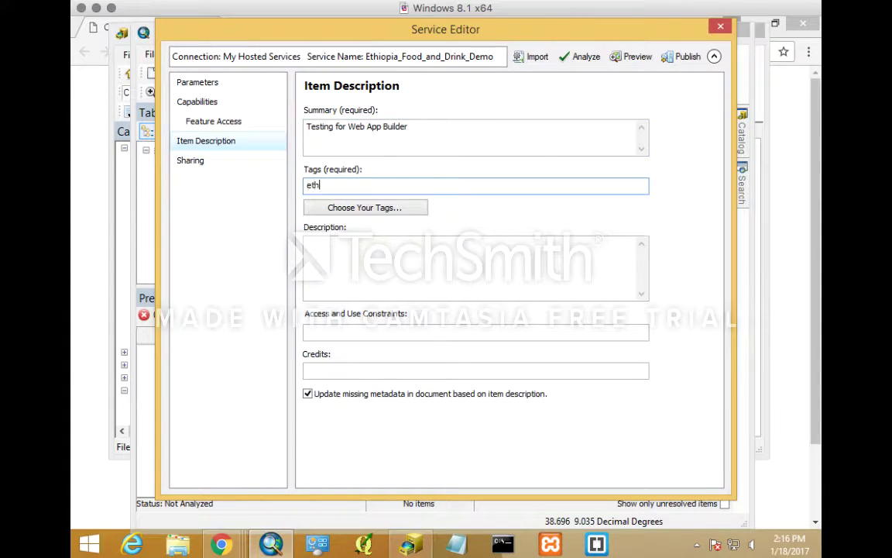
pyautogui.write('iopia , web app')
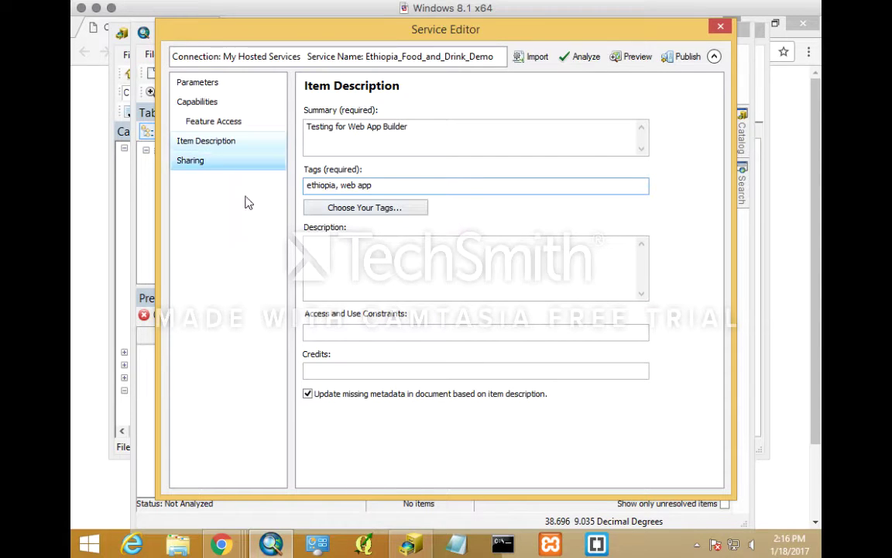
# Step: Tick GIS Training and Everyone (public) under Sharing, then go back to Item Description
pyautogui.click(216, 160)
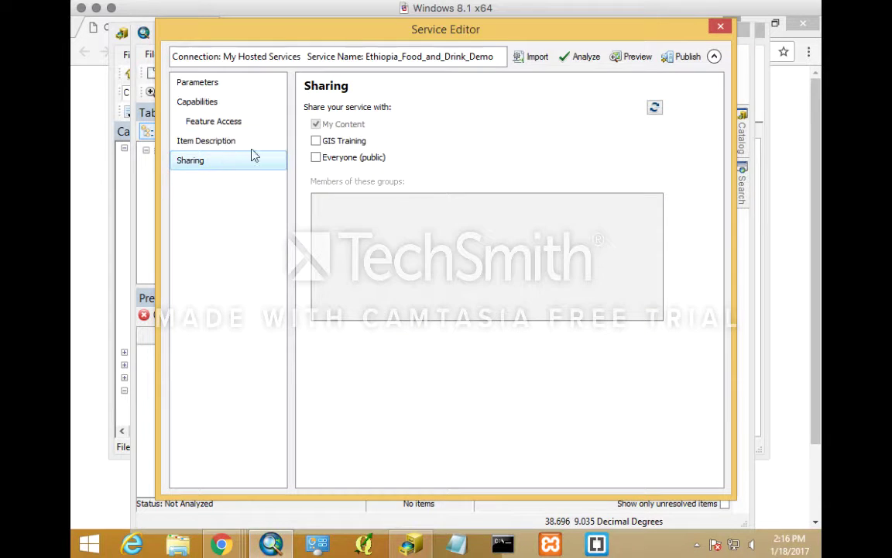
pyautogui.click(316, 142)
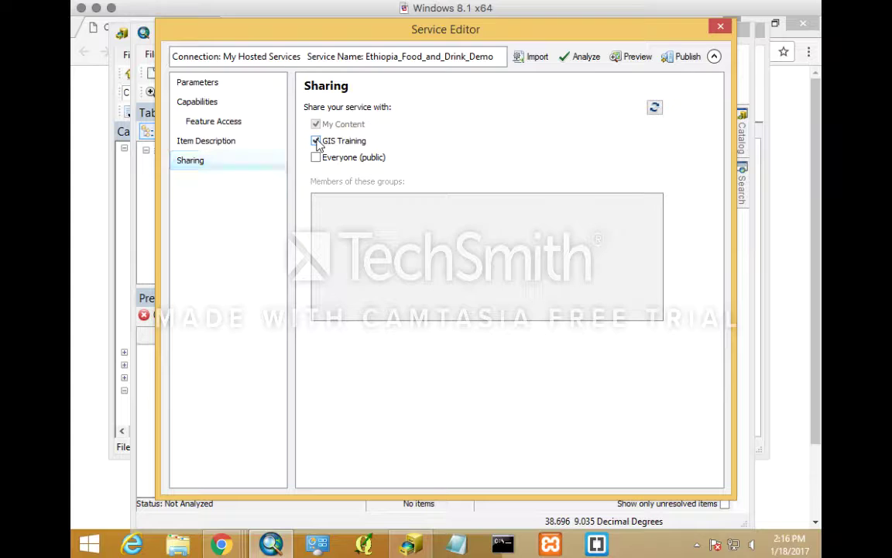
pyautogui.click(316, 158)
pyautogui.click(249, 151)
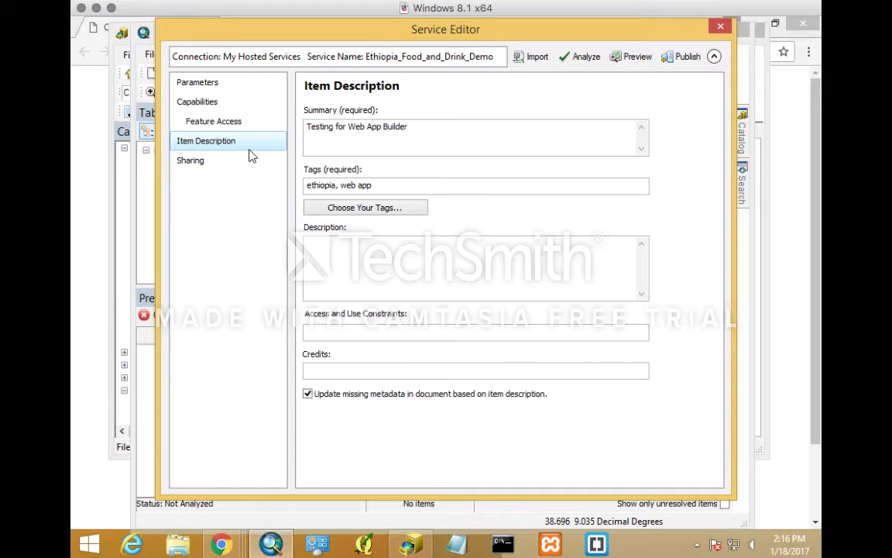
pyautogui.click(391, 187)
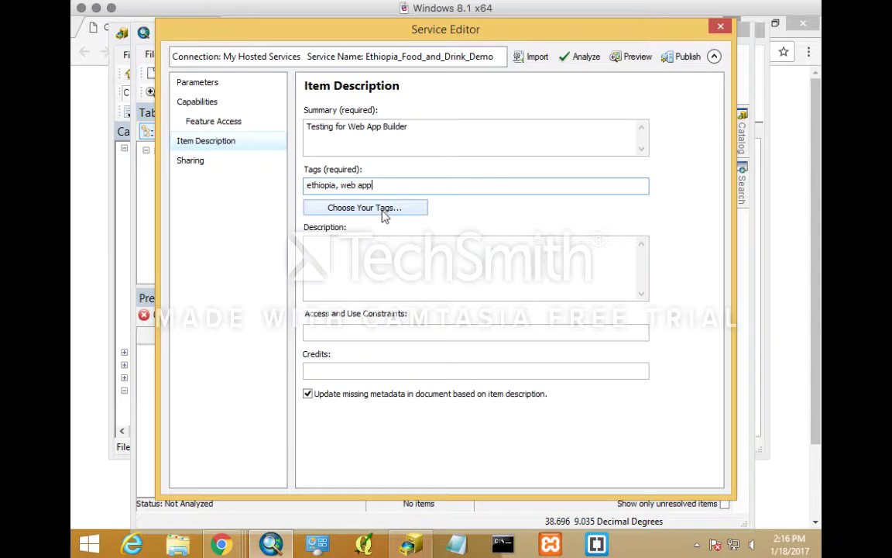
pyautogui.click(385, 215)
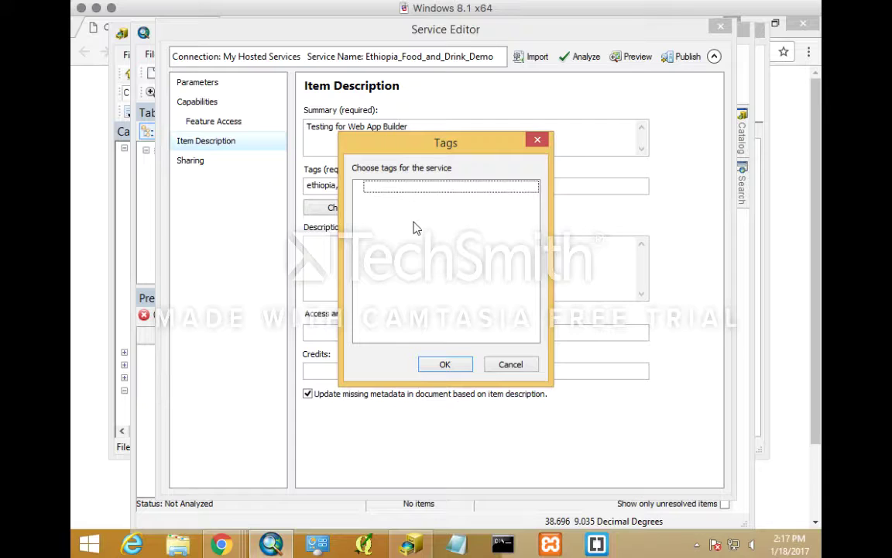
pyautogui.click(511, 365)
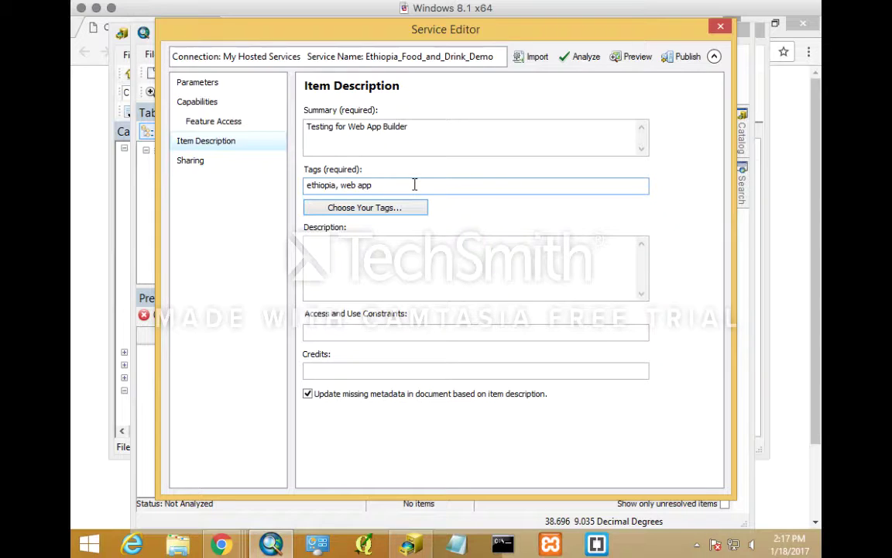
# Step: Review Parameters, Capabilities, Feature Access and Item Description, then analyze the service
pyautogui.click(203, 84)
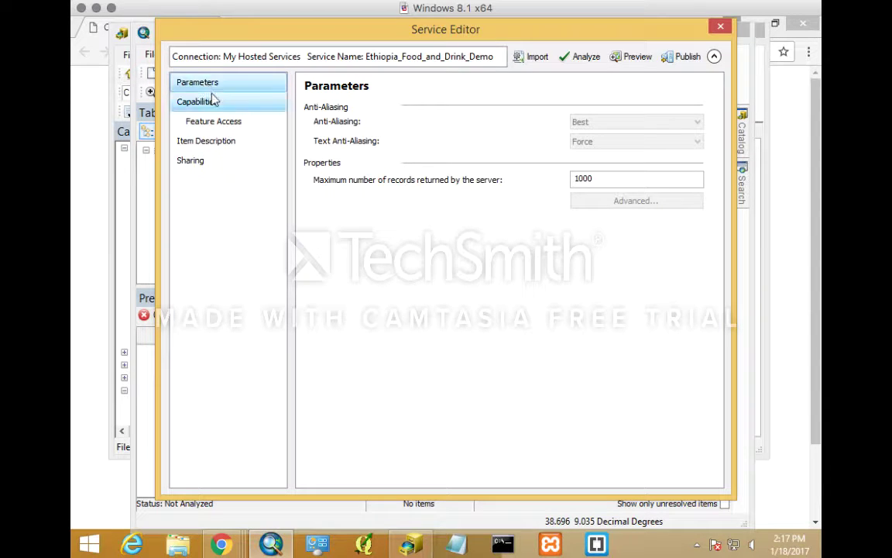
pyautogui.click(214, 100)
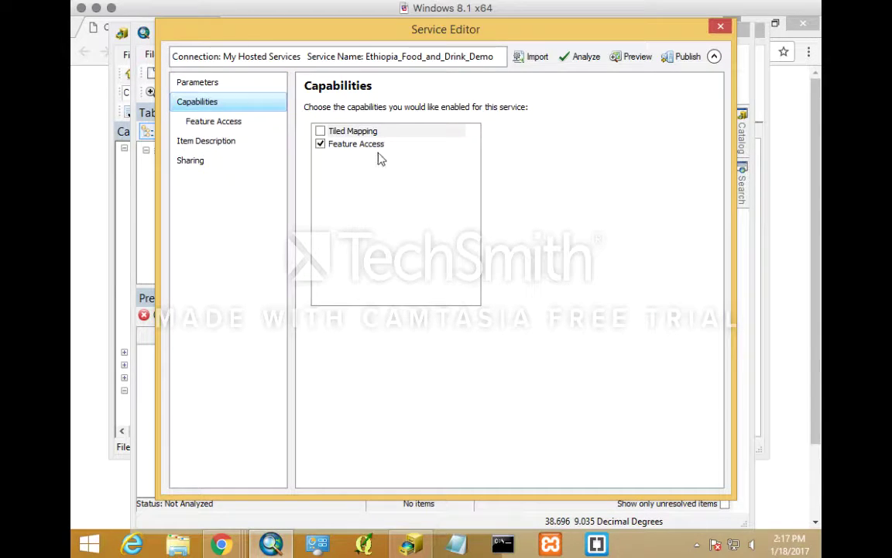
pyautogui.click(250, 126)
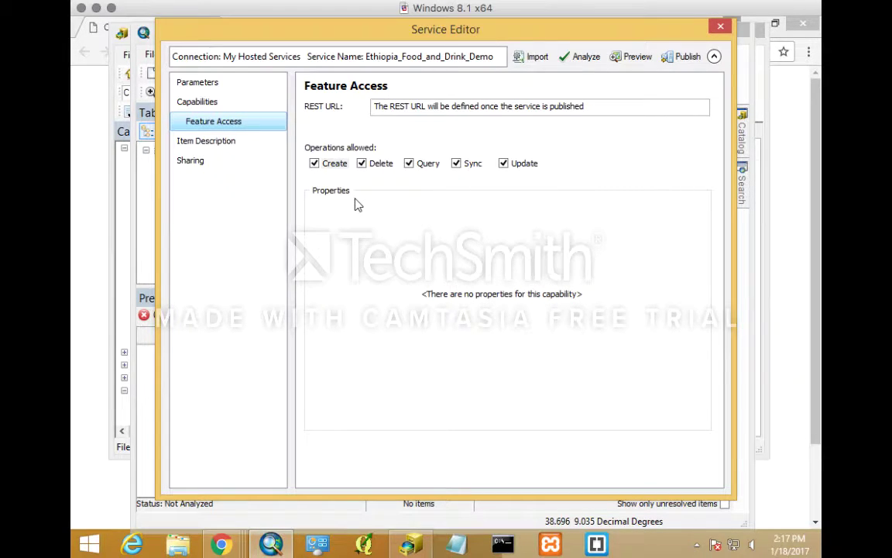
pyautogui.click(244, 144)
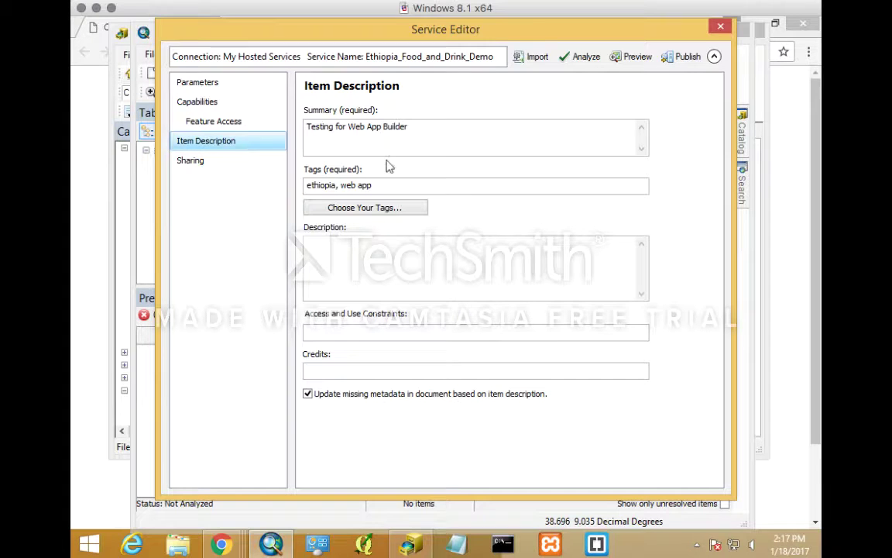
pyautogui.click(441, 148)
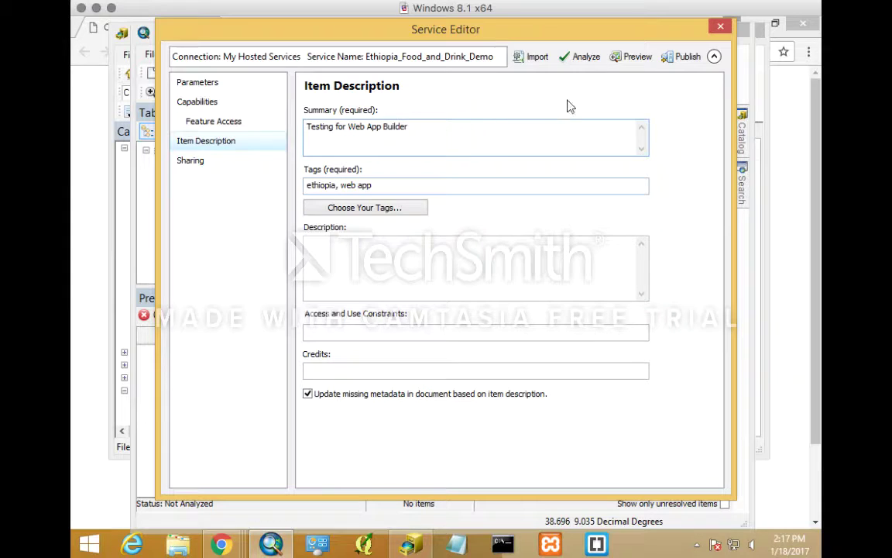
pyautogui.click(582, 64)
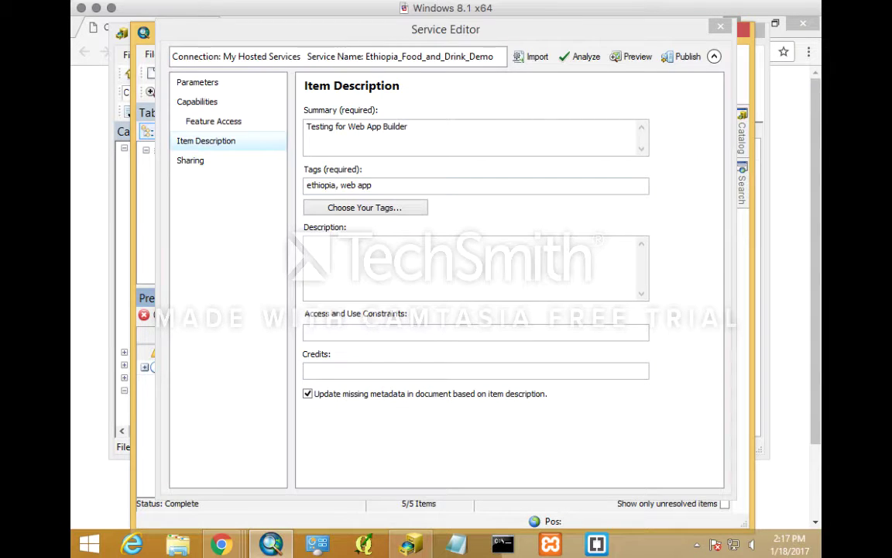
# Step: Inspect the medium-severity 10045 warning in the Prepare window, then publish the service
pyautogui.moveTo(304, 36); pyautogui.dragTo(467, 58)
pyautogui.click(197, 352)
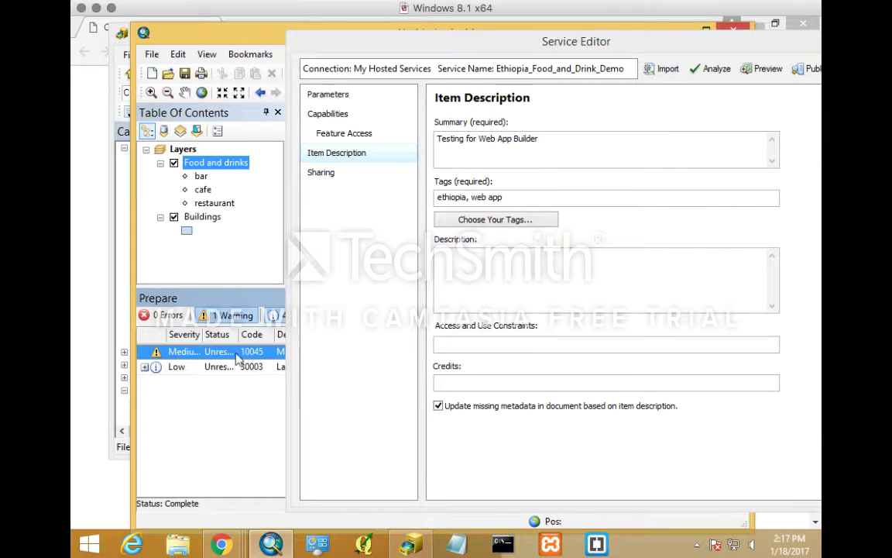
pyautogui.click(236, 316)
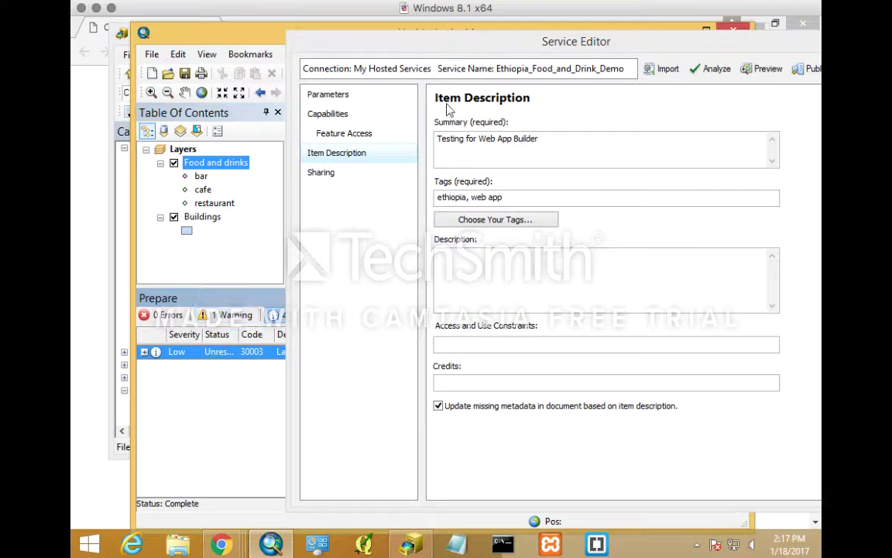
pyautogui.click(229, 319)
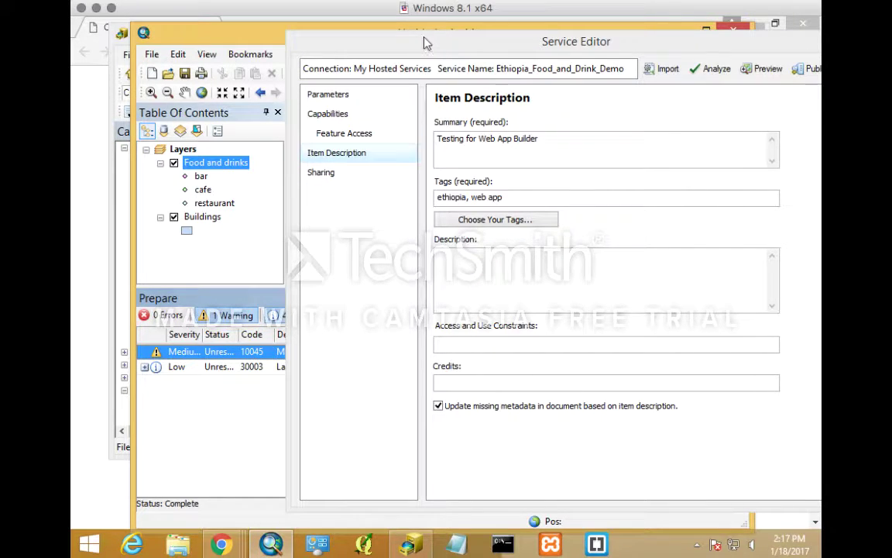
pyautogui.moveTo(409, 39); pyautogui.dragTo(762, 172)
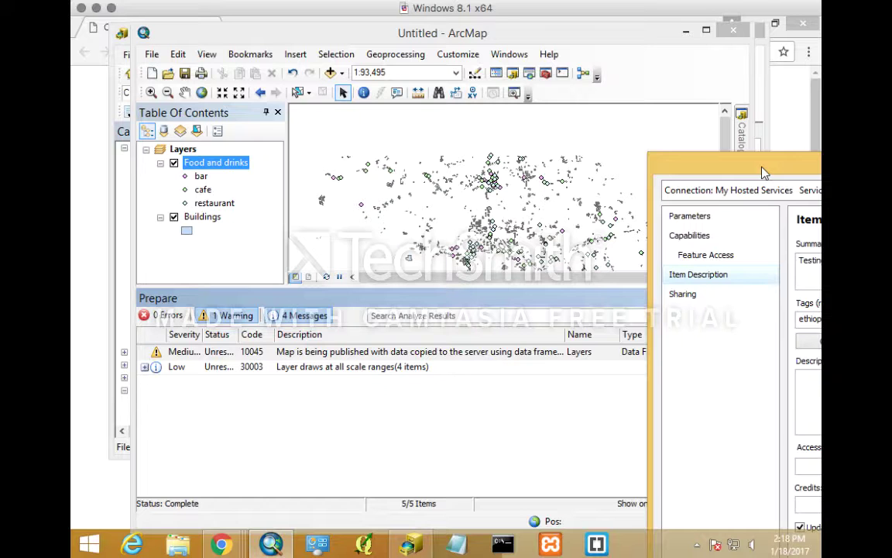
pyautogui.moveTo(762, 172); pyautogui.dragTo(343, 48)
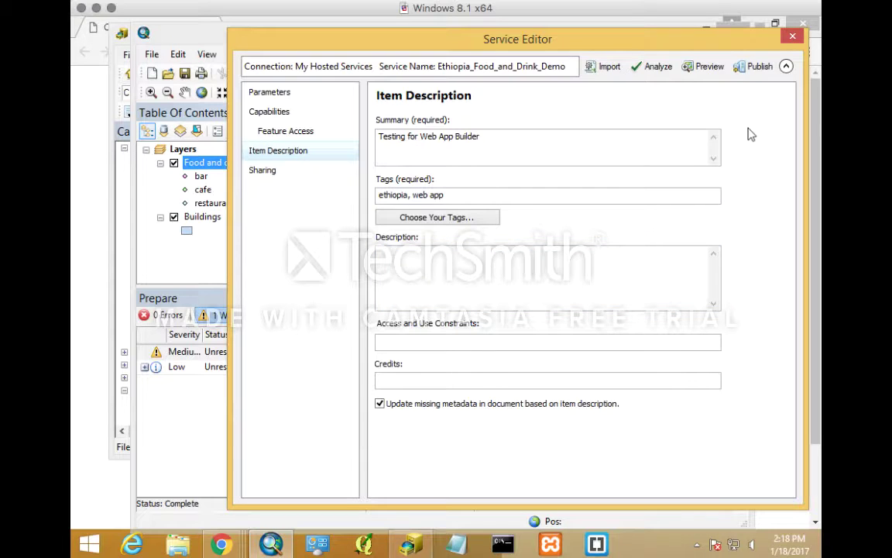
pyautogui.click(751, 68)
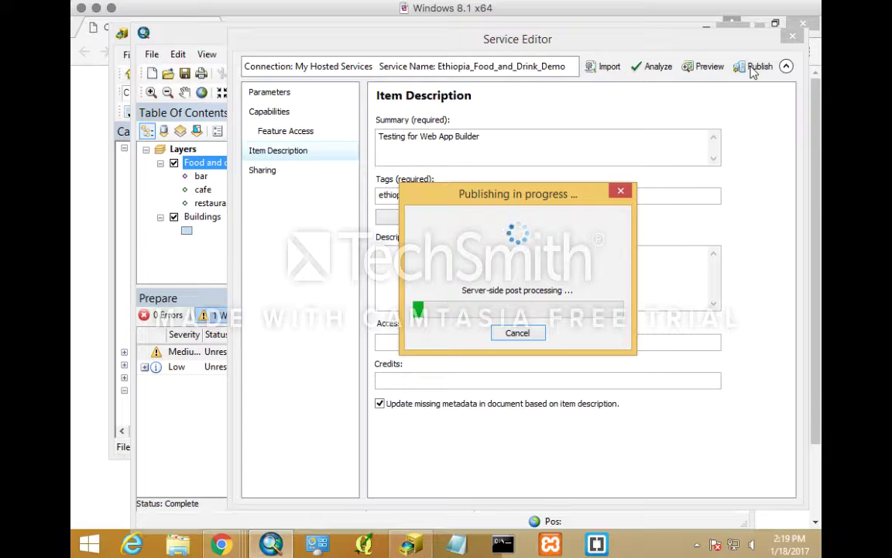
# Step: Publish Ethiopia_Food_and_Drink_Demo and wait for the success report from My Hosted Services
pyautogui.click(751, 66)
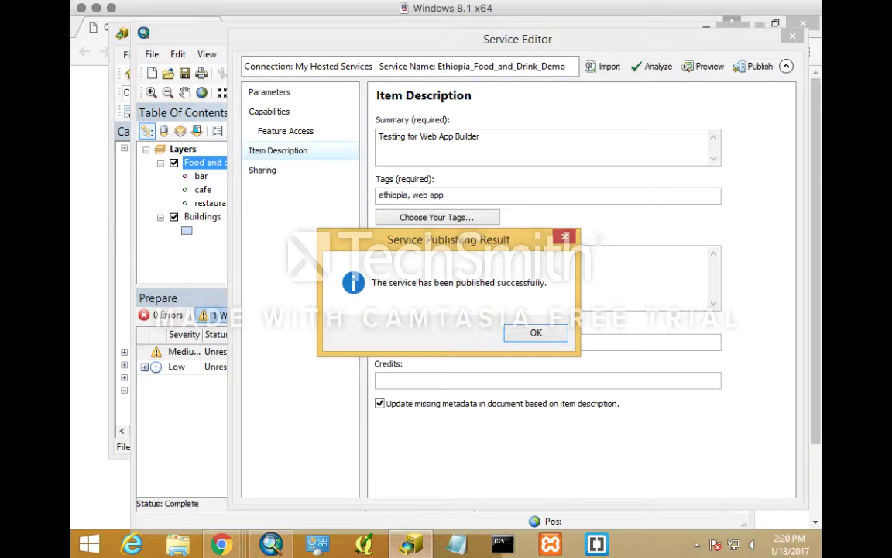
# Step: Dismiss the success message, then start and cancel a second Share As Service attempt
pyautogui.click(534, 334)
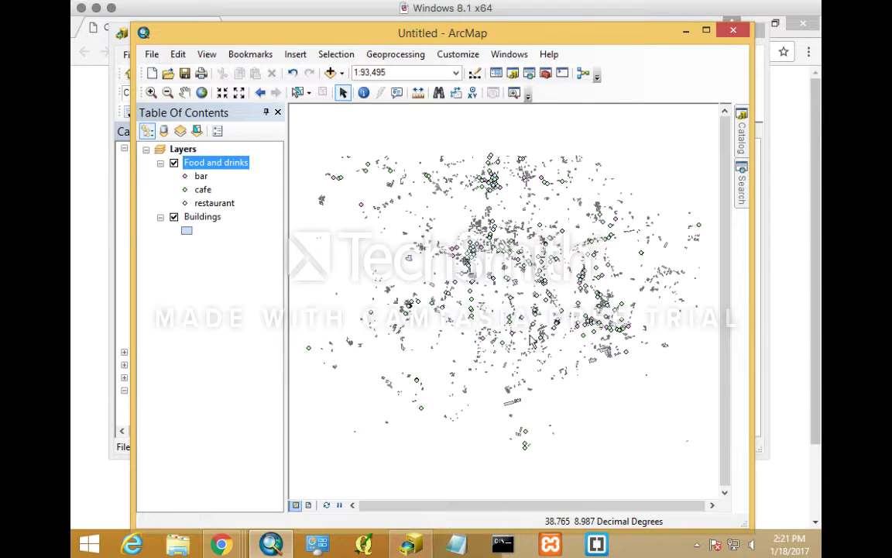
pyautogui.click(153, 55)
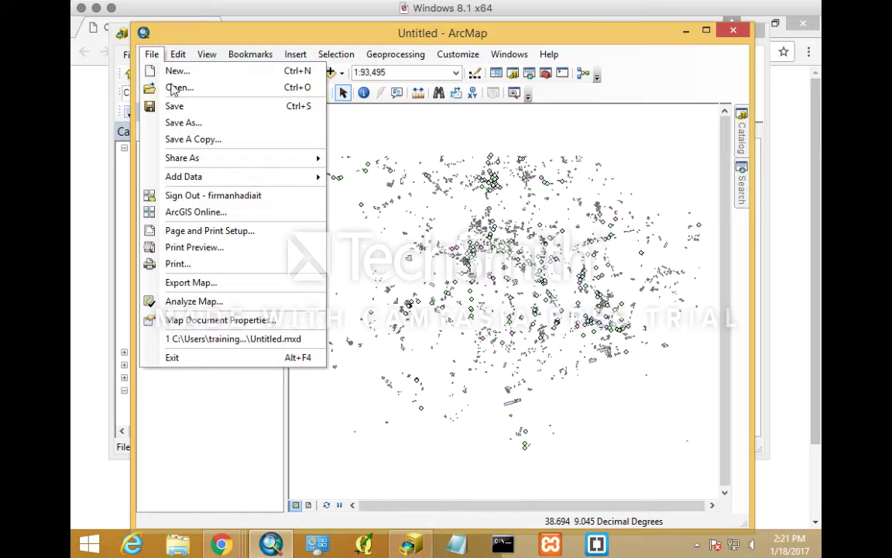
pyautogui.moveTo(190, 159)
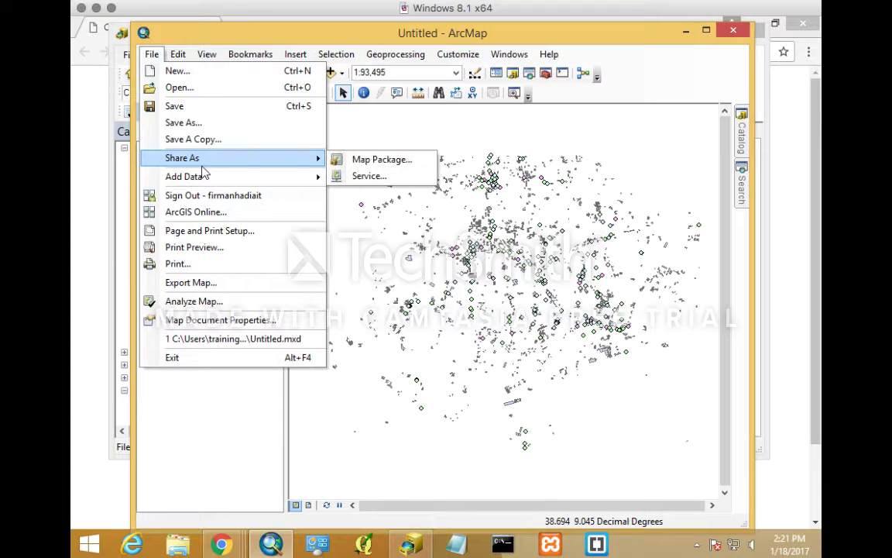
pyautogui.click(365, 176)
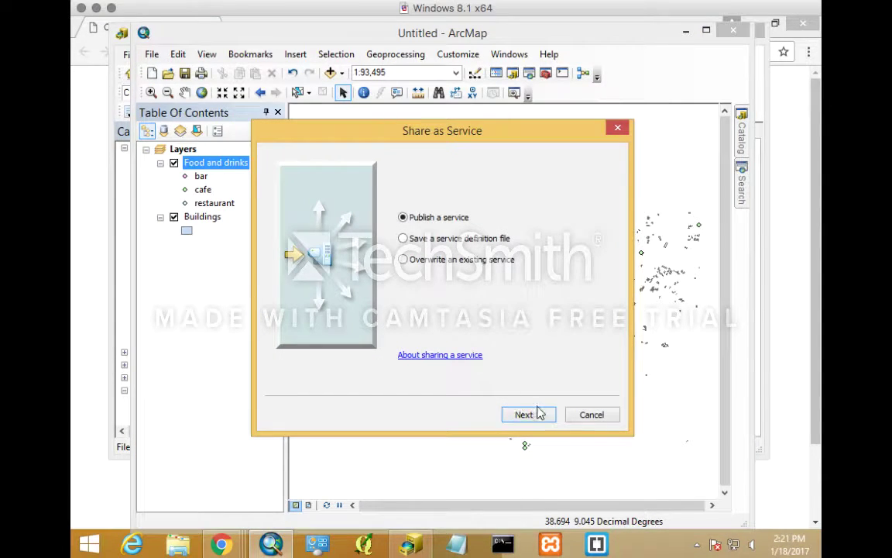
pyautogui.click(534, 411)
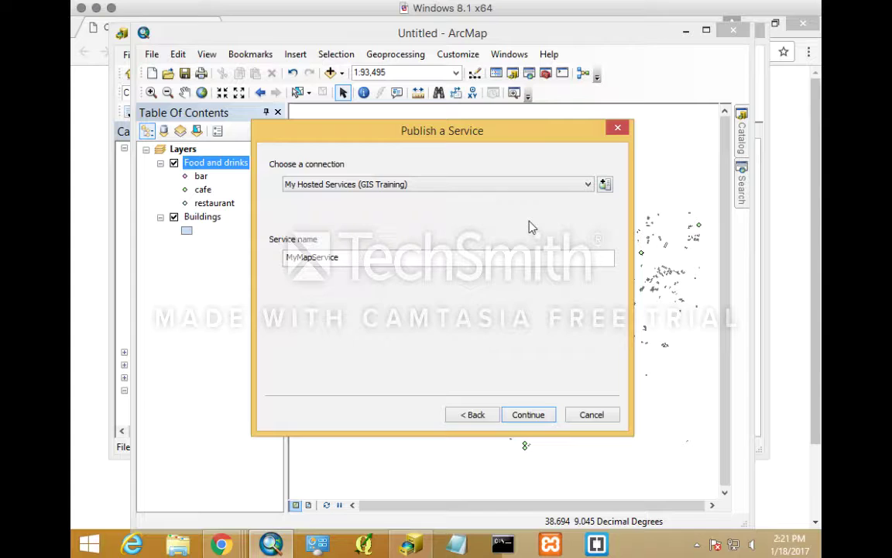
pyautogui.click(487, 187)
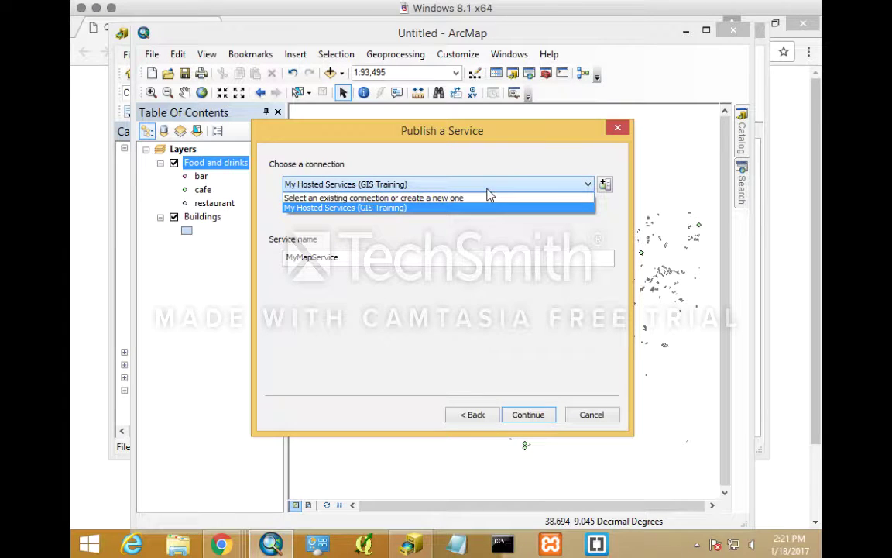
pyautogui.click(492, 206)
pyautogui.click(593, 415)
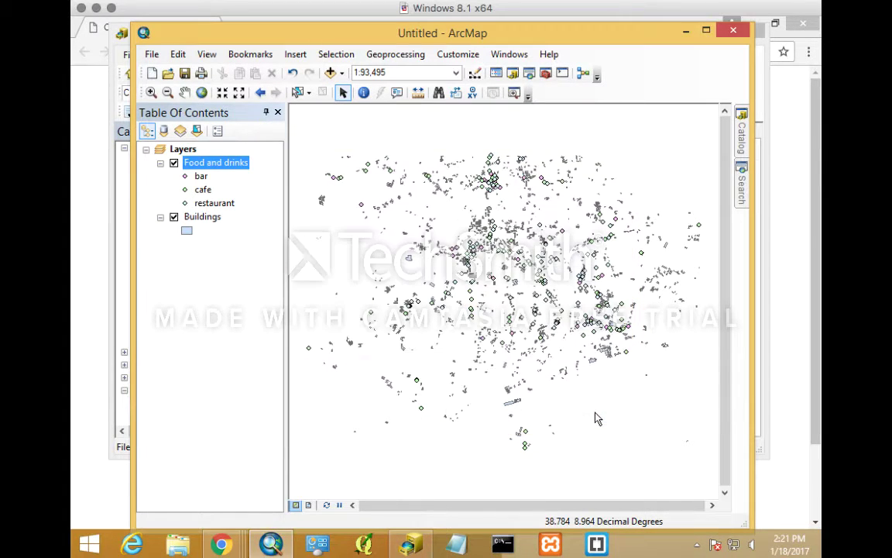
# Step: Bring Chrome forward and go to arcgis-training.maps.arcgis.com
pyautogui.click(236, 545)
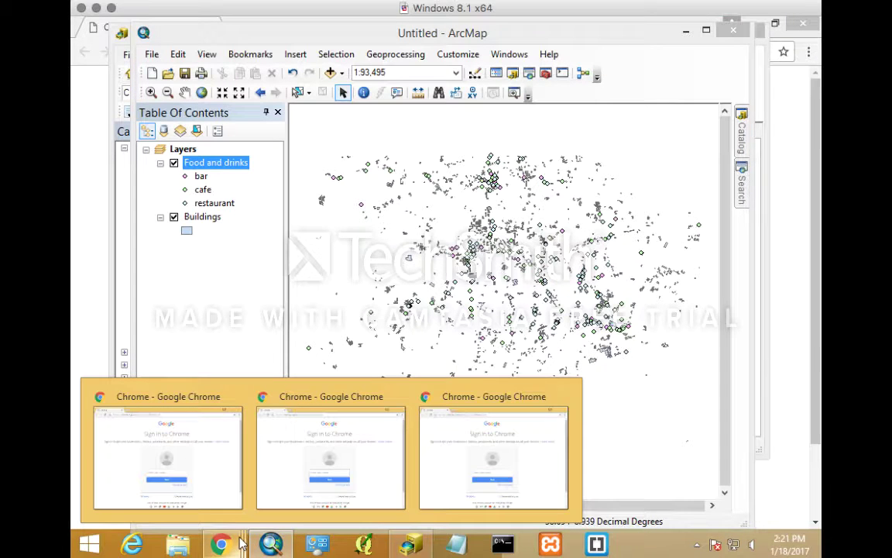
pyautogui.click(297, 497)
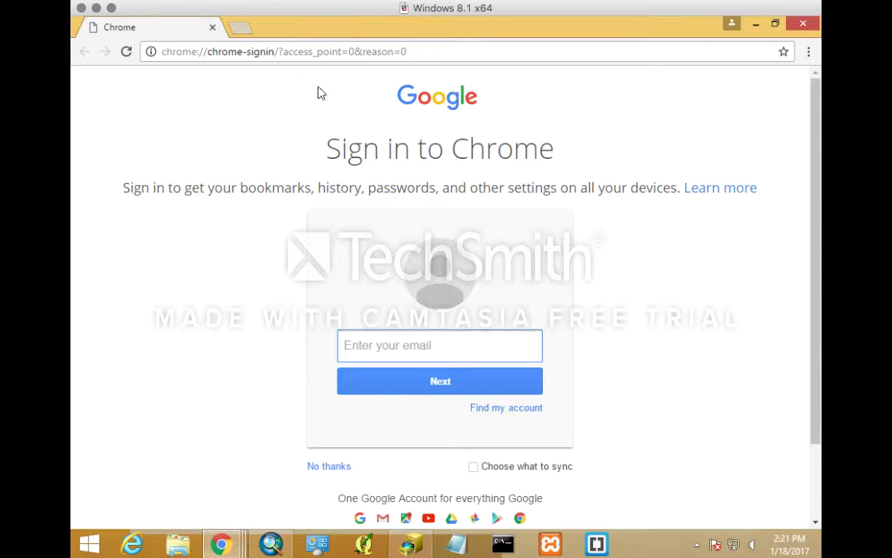
pyautogui.click(307, 56)
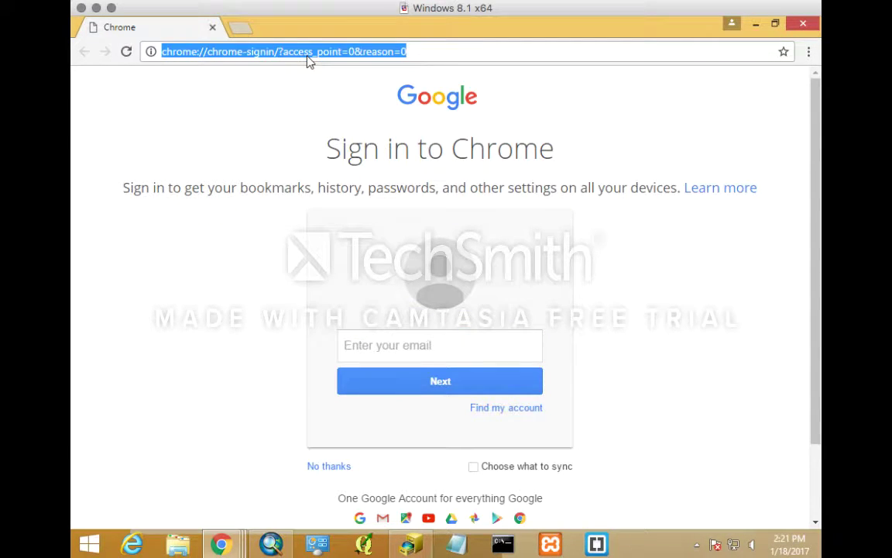
pyautogui.write('gis')
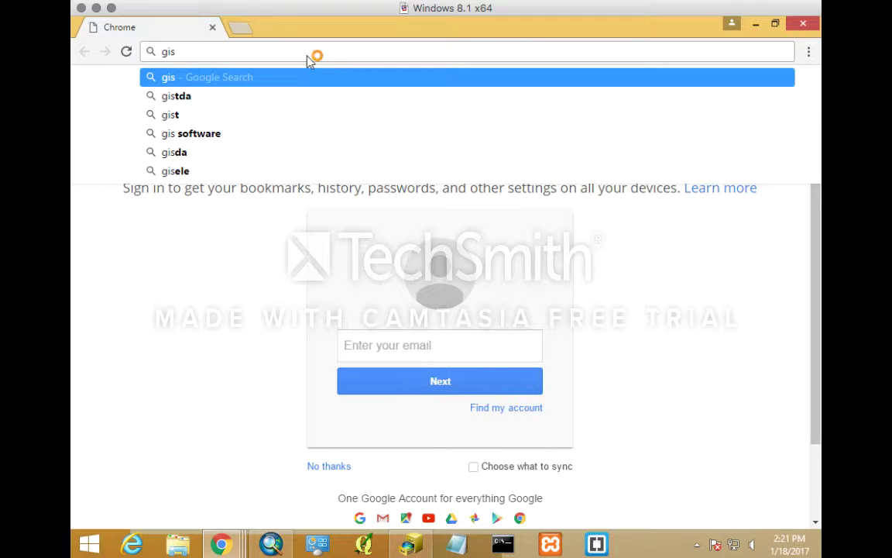
pyautogui.press('BackSpace')
pyautogui.press('BackSpace')
pyautogui.press('BackSpace')
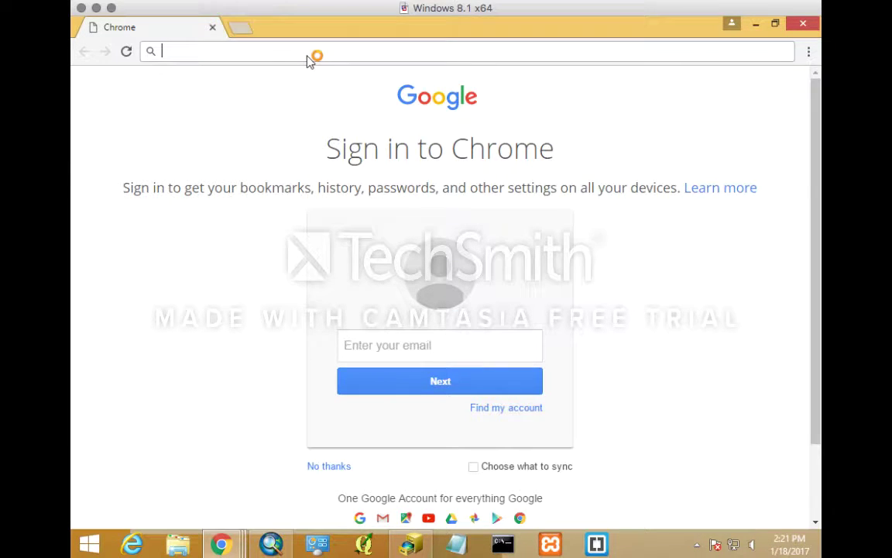
pyautogui.write('a')
pyautogui.write('arcgis-tr')
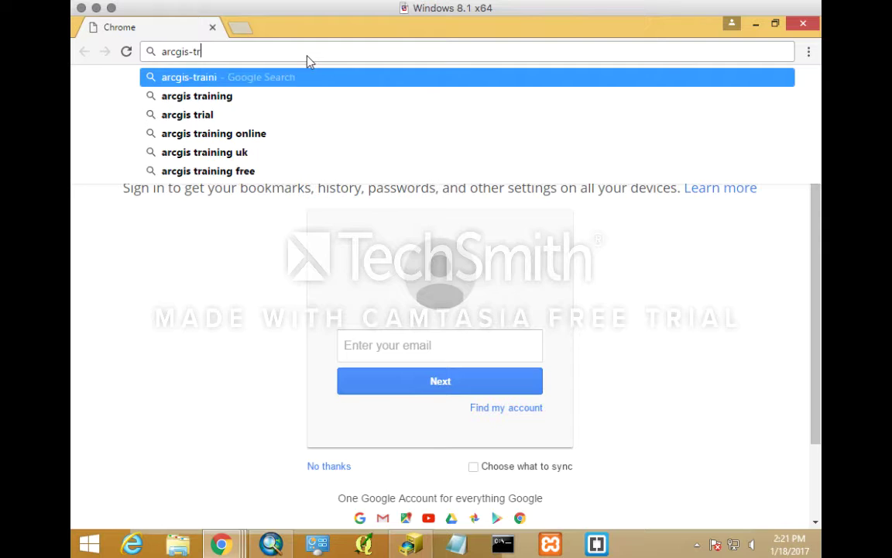
pyautogui.write('aining.ma')
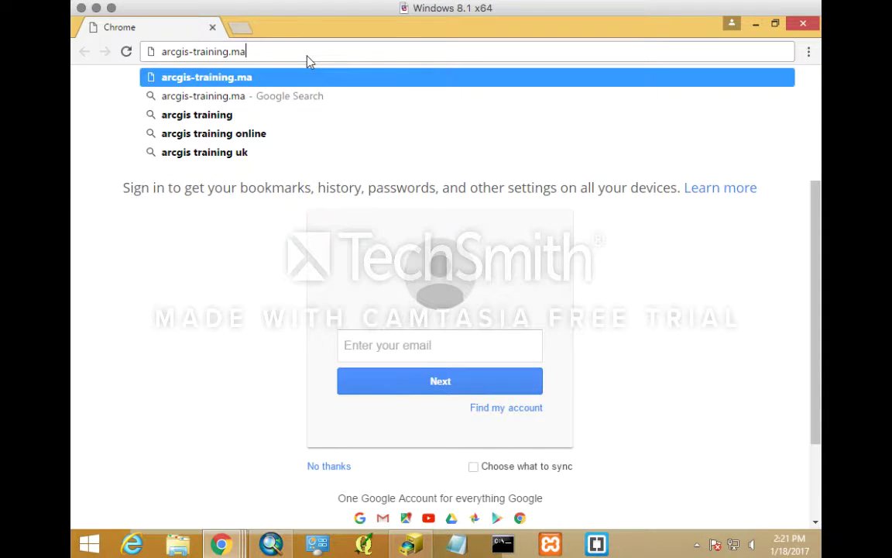
pyautogui.write('ps.arcgis.com')
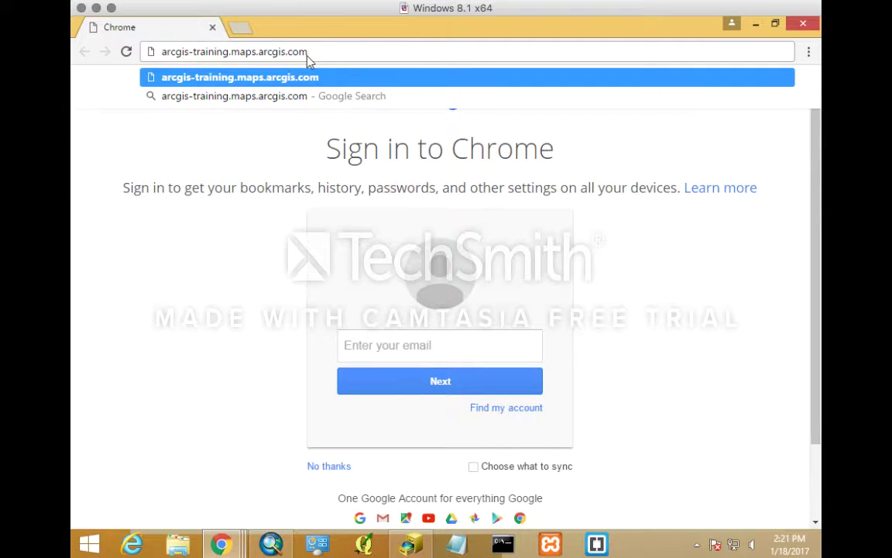
pyautogui.press('Return')
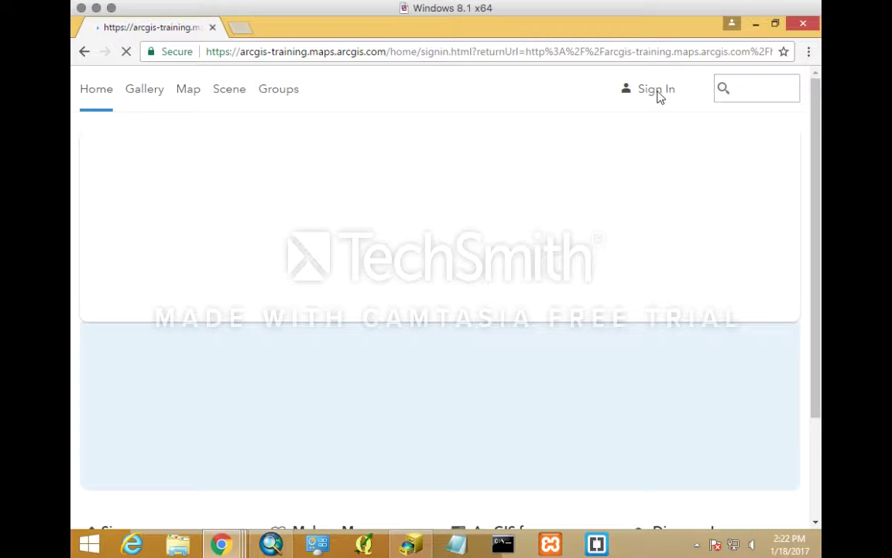
# Step: Sign in with the account username and password, and let Chrome save the password
pyautogui.click(657, 91)
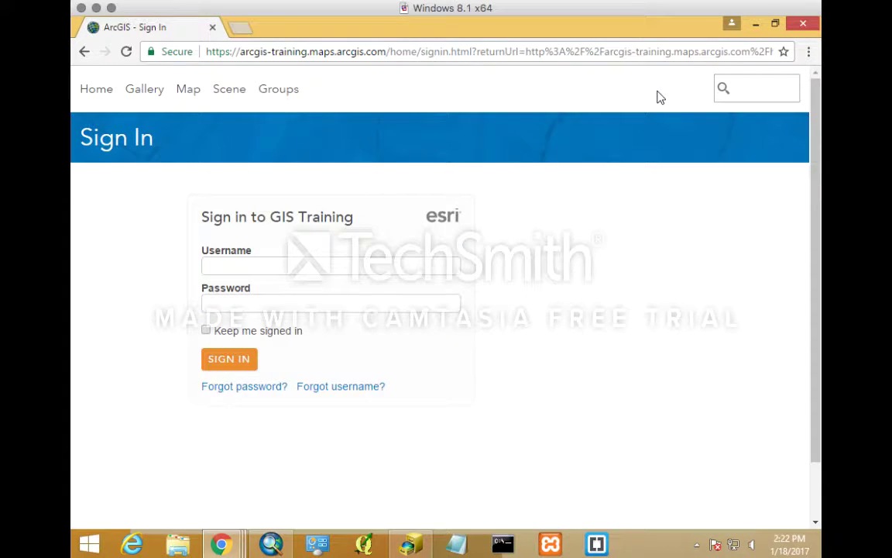
pyautogui.click(360, 267)
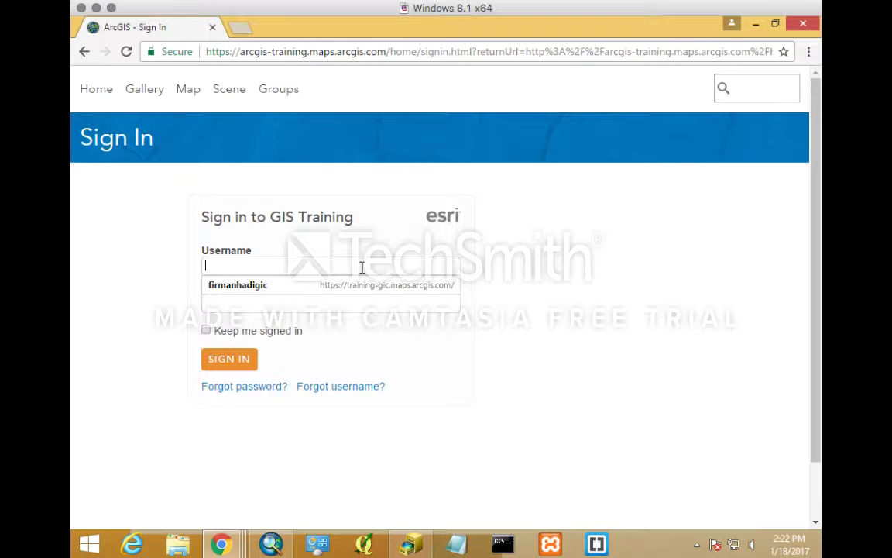
pyautogui.write('firmanhadiait')
pyautogui.press('Tab')
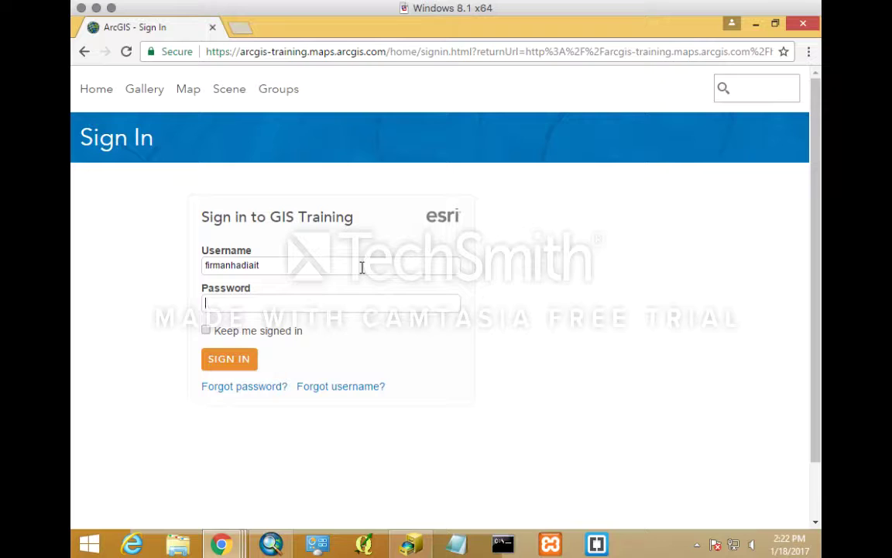
pyautogui.write('••••••••')
pyautogui.click(247, 365)
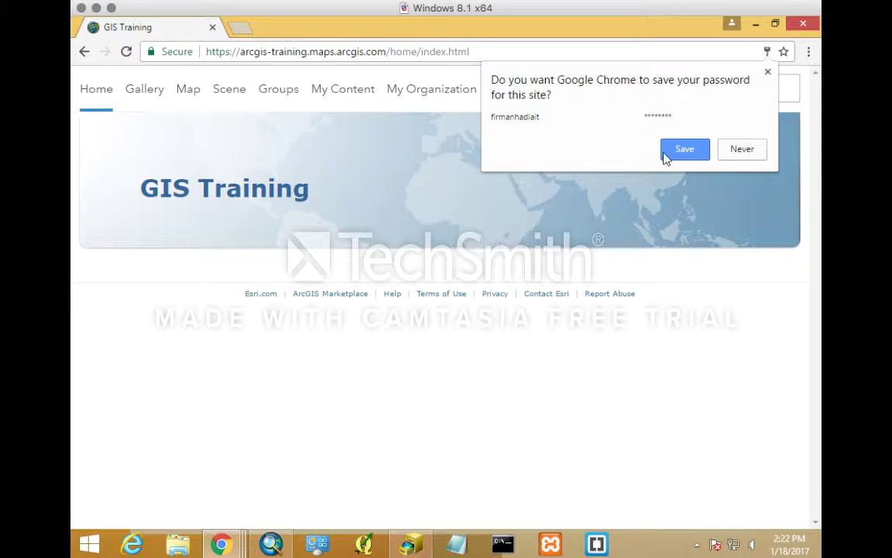
pyautogui.click(675, 153)
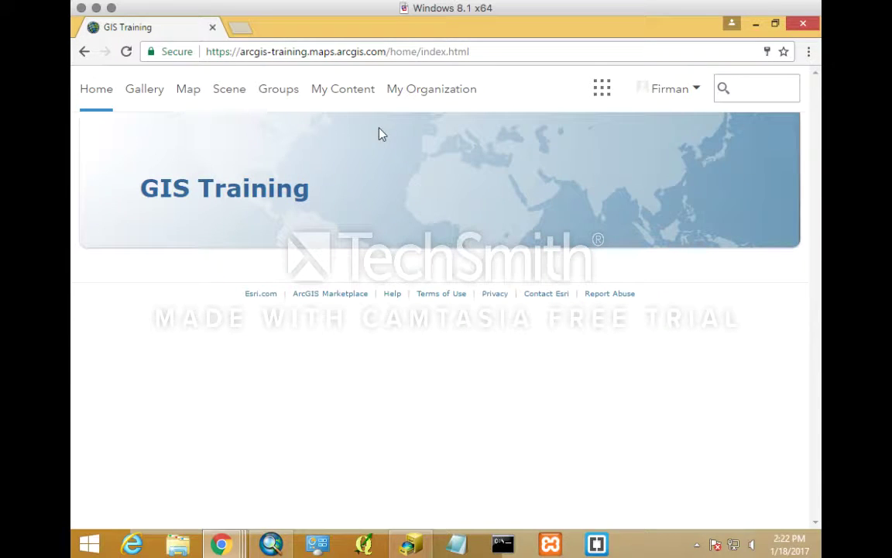
# Step: Go to My Content to list the Ethiopia items, including the hosted food and drink layer
pyautogui.click(359, 98)
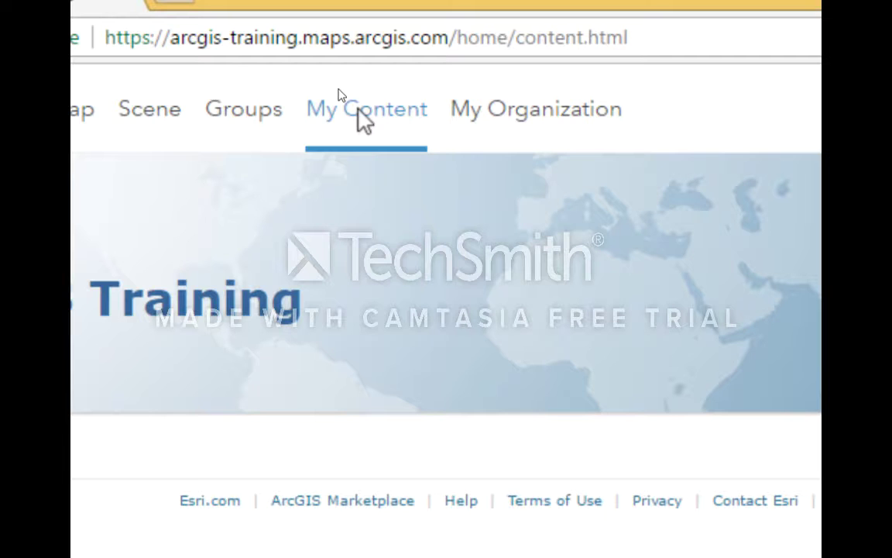
pyautogui.click(358, 110)
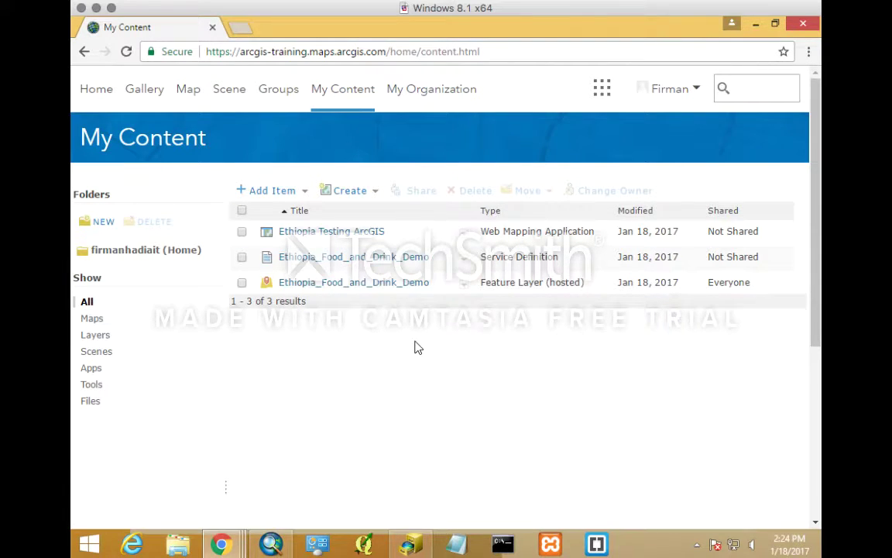
# Step: Open the Ethiopia_Food_and_Drink_Demo hosted feature layer's page and bring up its Share dialog
pyautogui.click(390, 285)
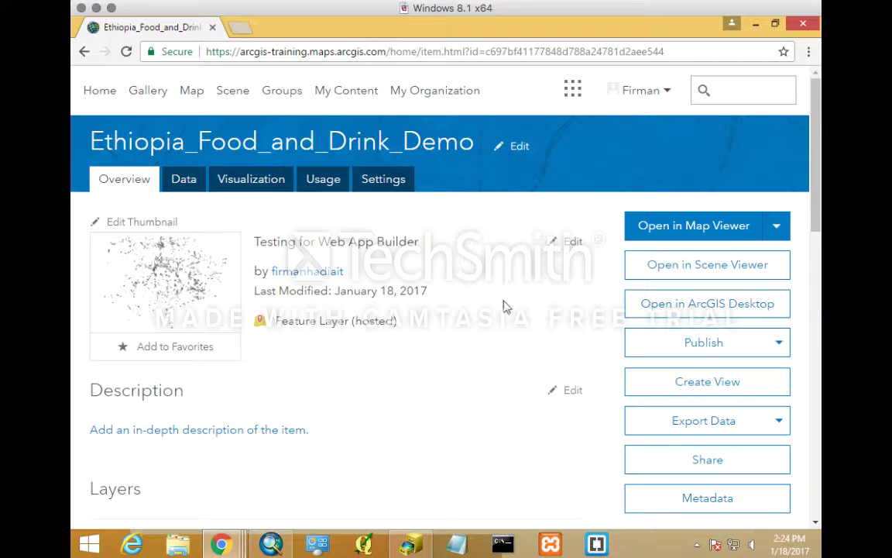
pyautogui.click(707, 460)
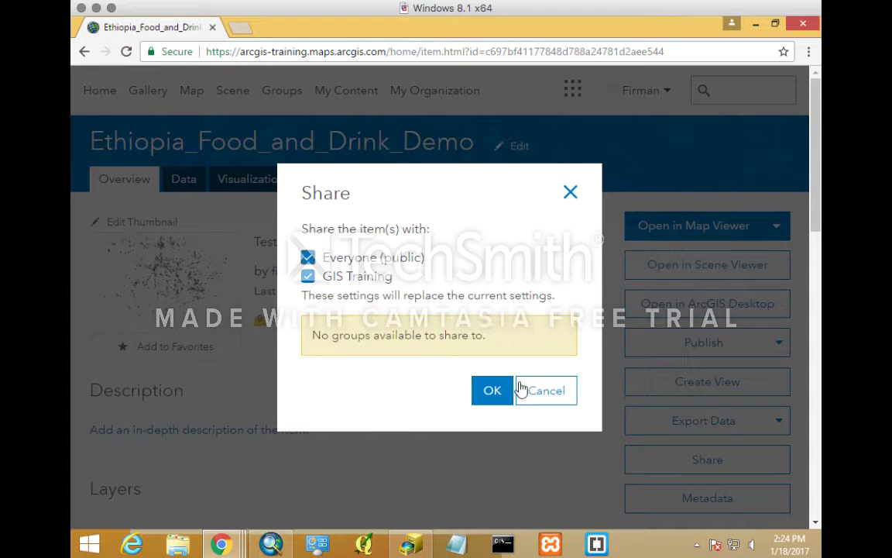
# Step: Cancel the Share dialog, returning to the Ethiopia_Food_and_Drink_Demo overview page
pyautogui.click(543, 401)
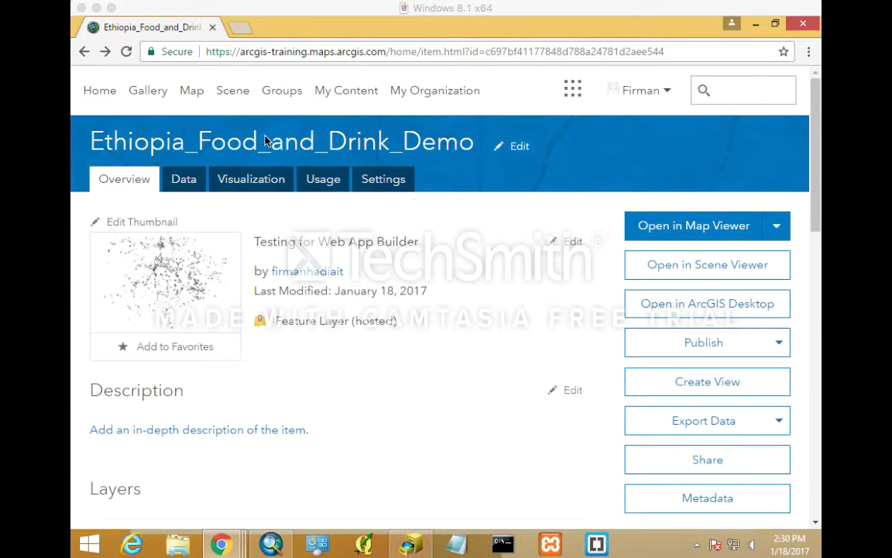
# Step: Switch from the layer's overview page to the Map Viewer
pyautogui.click(199, 92)
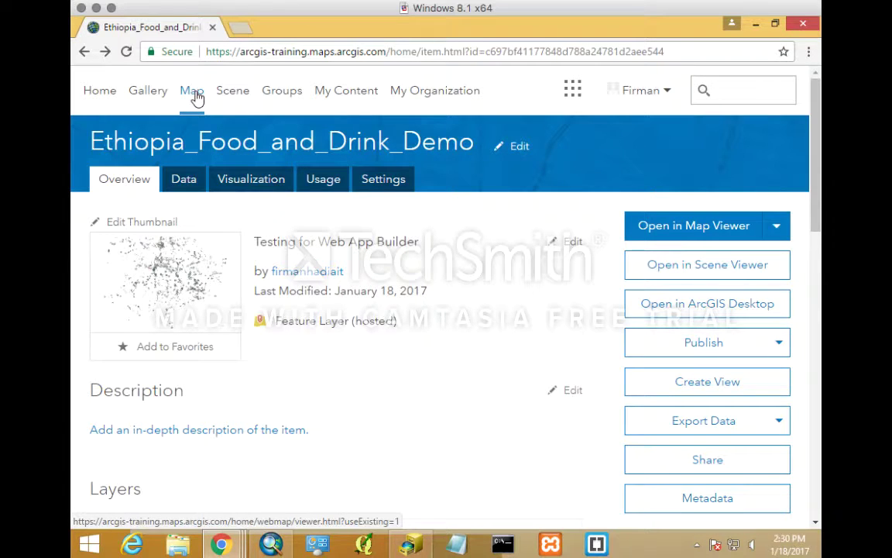
pyautogui.click(195, 92)
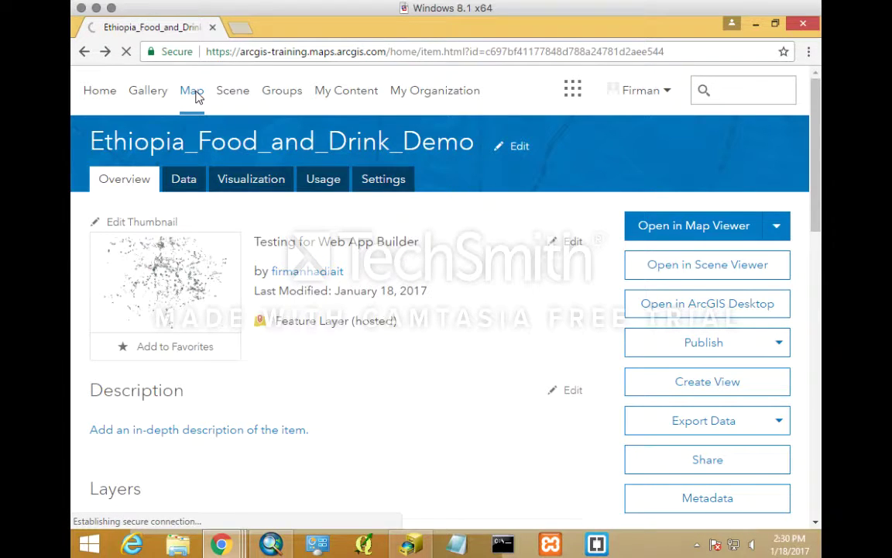
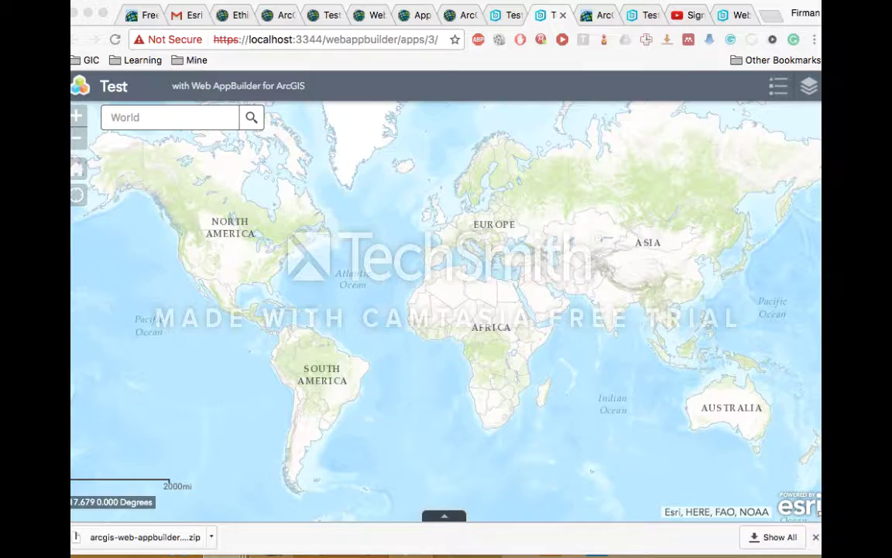
# Step: Open a new Chrome tab and load the training-gic.maps.arcgis.com sign-in page
pyautogui.click(303, 39)
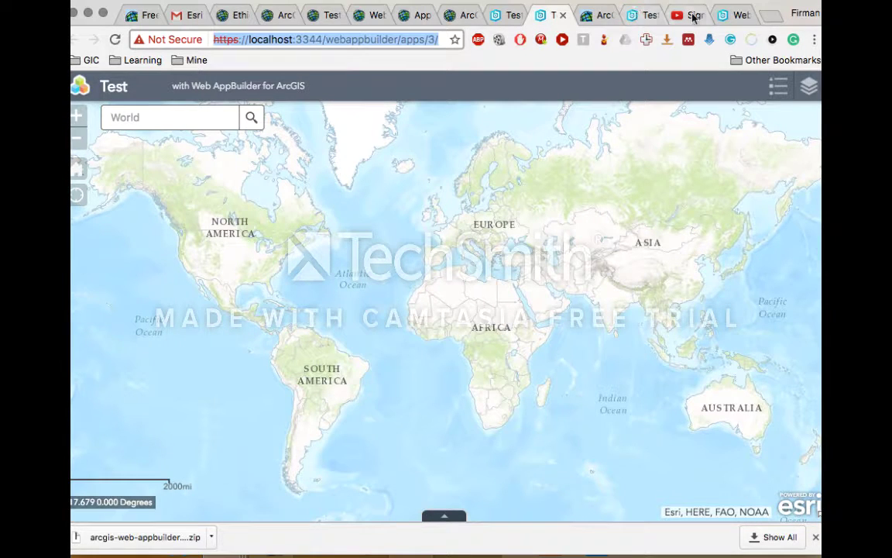
pyautogui.click(771, 17)
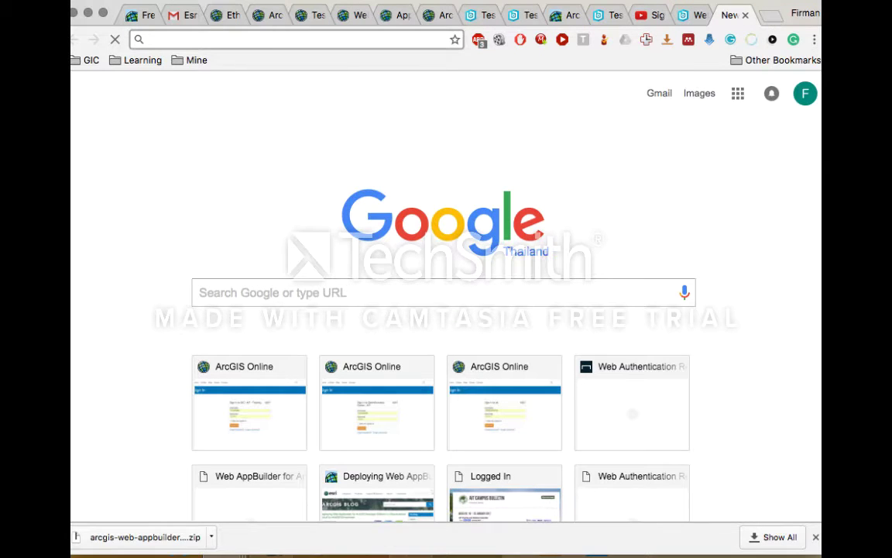
pyautogui.write('arcgis')
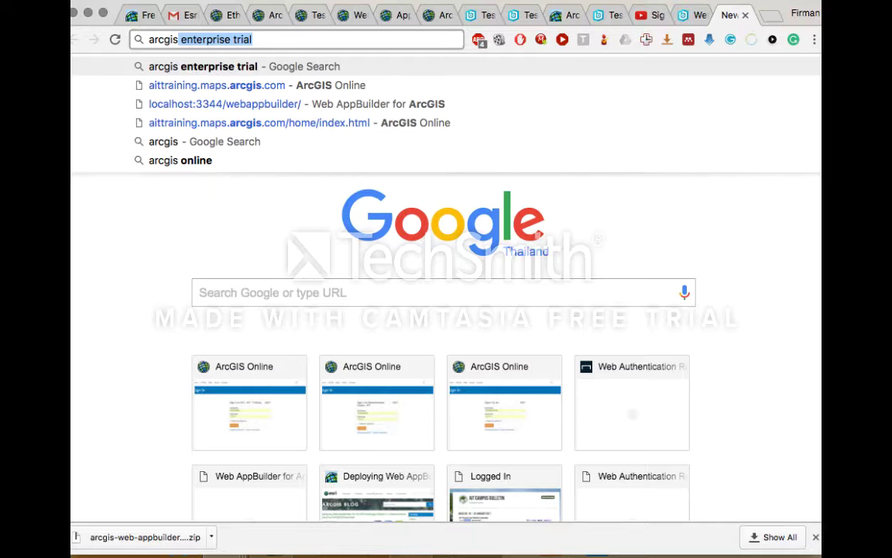
pyautogui.press('BackSpace')
pyautogui.press('BackSpace')
pyautogui.press('BackSpace')
pyautogui.press('BackSpace')
pyautogui.press('BackSpace')
pyautogui.press('BackSpace')
pyautogui.press('BackSpace')
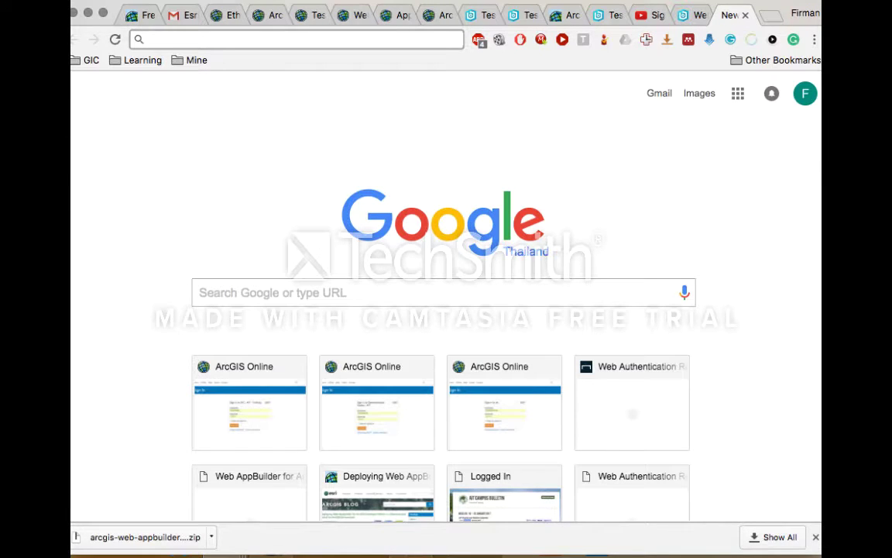
pyautogui.write('trai')
pyautogui.press('Return')
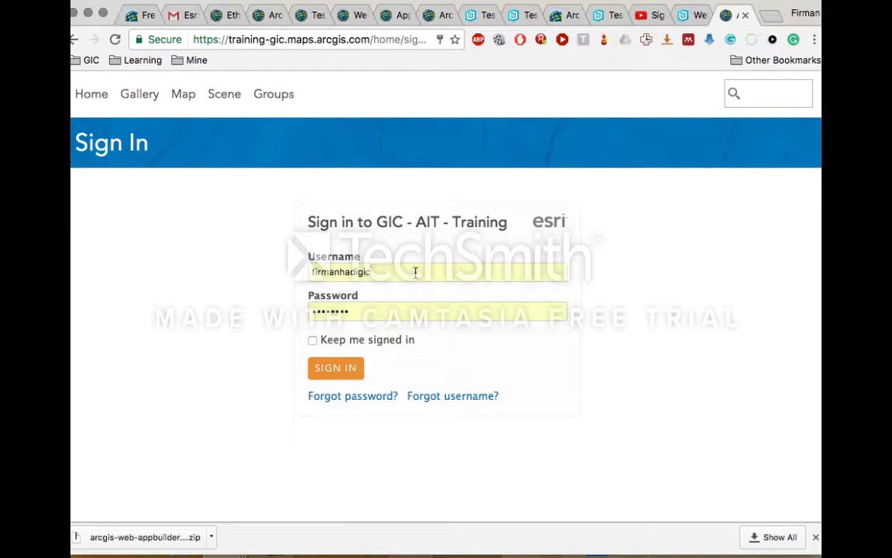
# Step: Try signing in to GIC - AIT - Training with a saved autofill account and retyped password; it is rejected
pyautogui.doubleClick(415, 272)
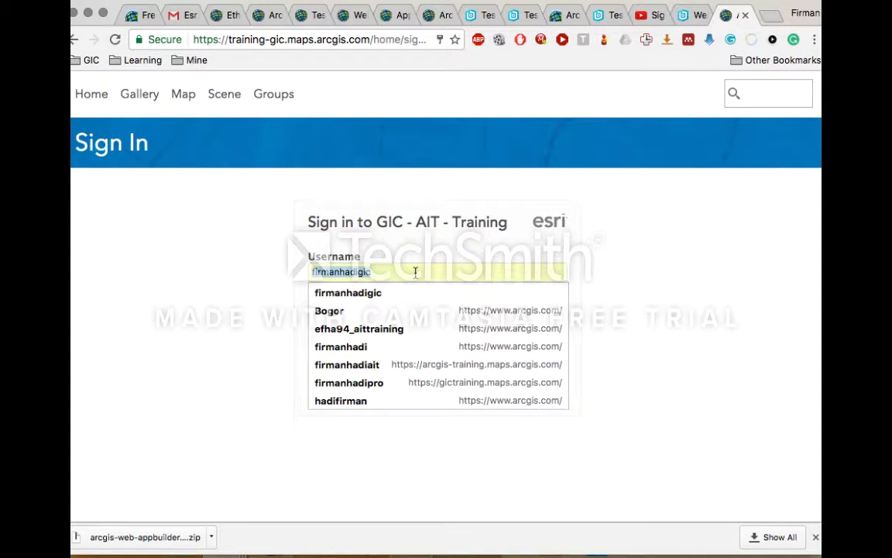
pyautogui.click(387, 365)
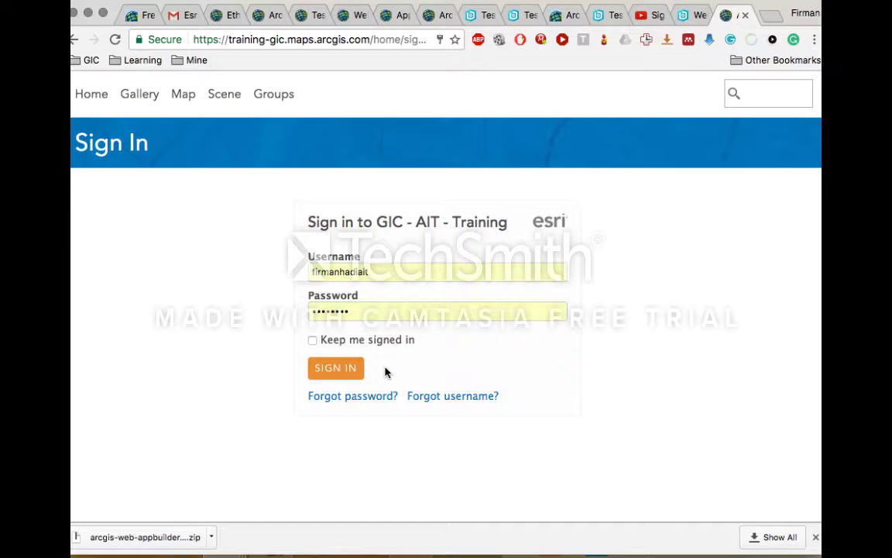
pyautogui.click(346, 372)
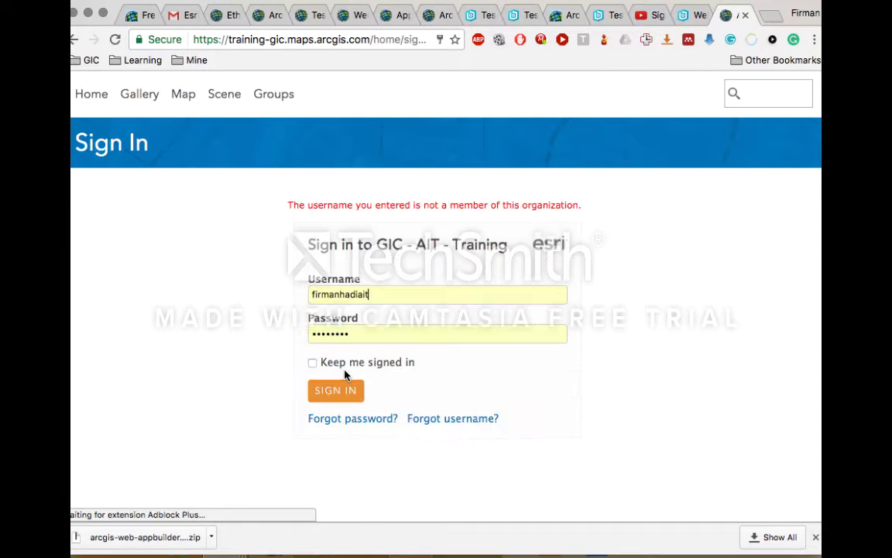
pyautogui.doubleClick(377, 331)
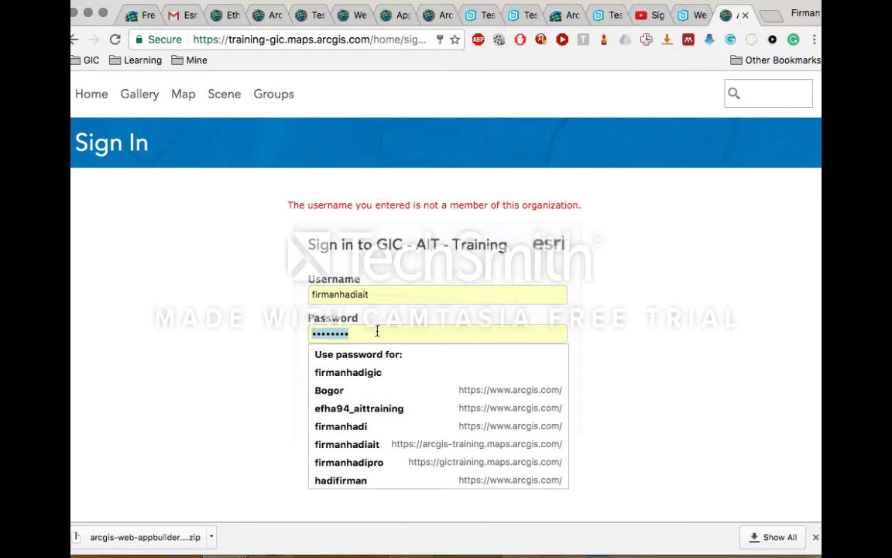
pyautogui.write('********')
pyautogui.press('Return')
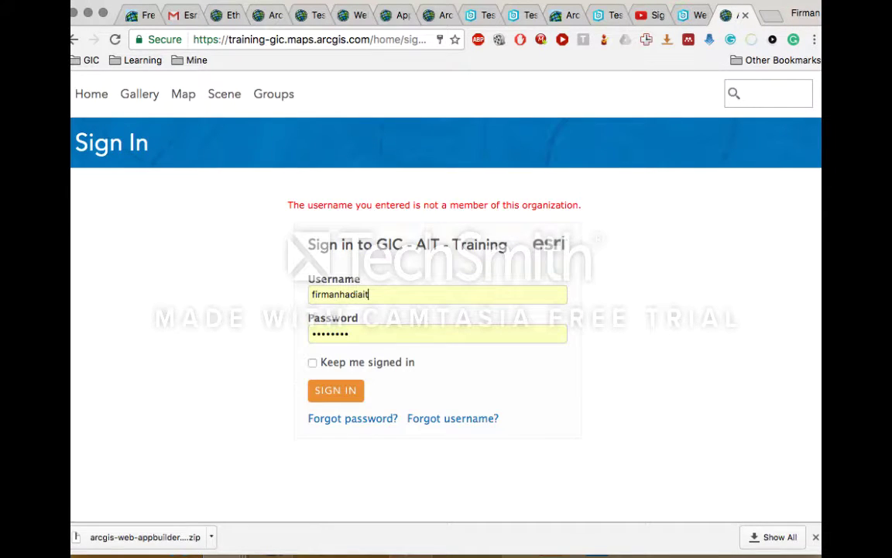
pyautogui.doubleClick(400, 335)
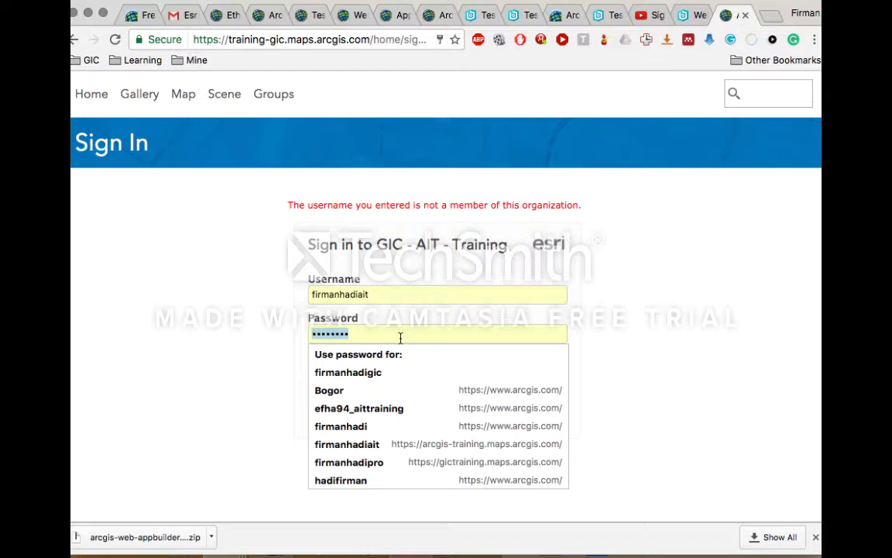
pyautogui.write('********')
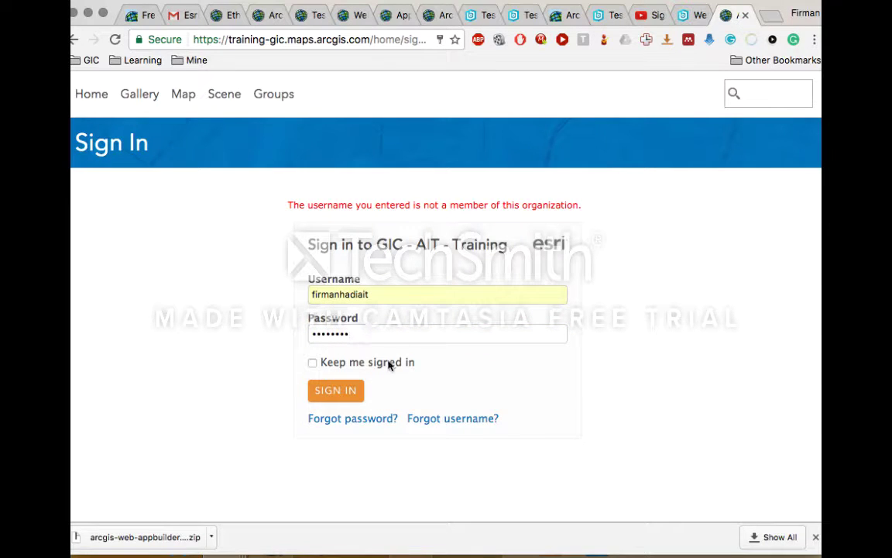
pyautogui.click(353, 395)
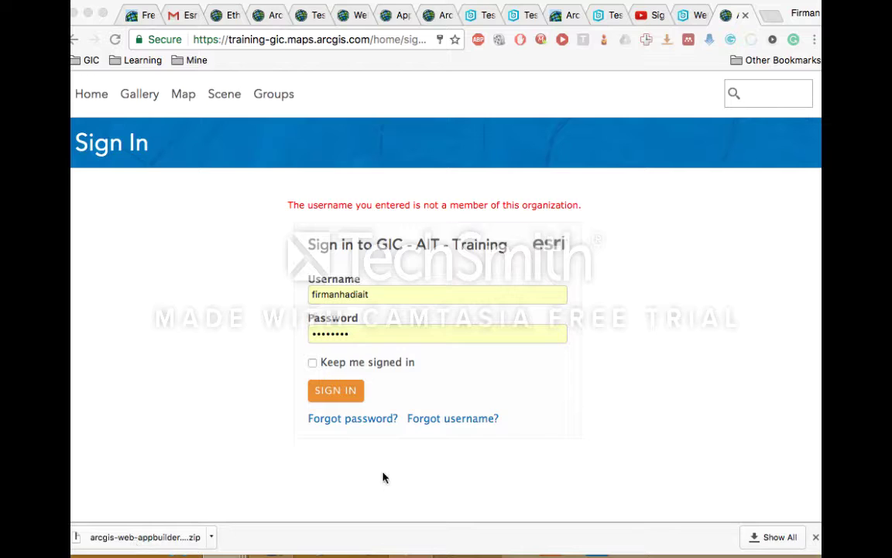
pyautogui.click(282, 35)
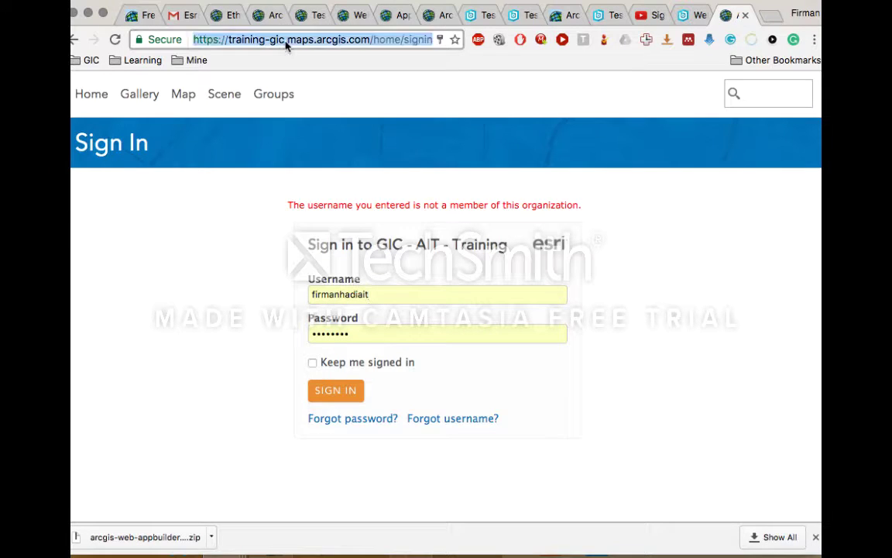
# Step: Close the other browser tabs and go to the arcgis-training.maps.arcgis.com organisation site
pyautogui.rightClick(726, 15)
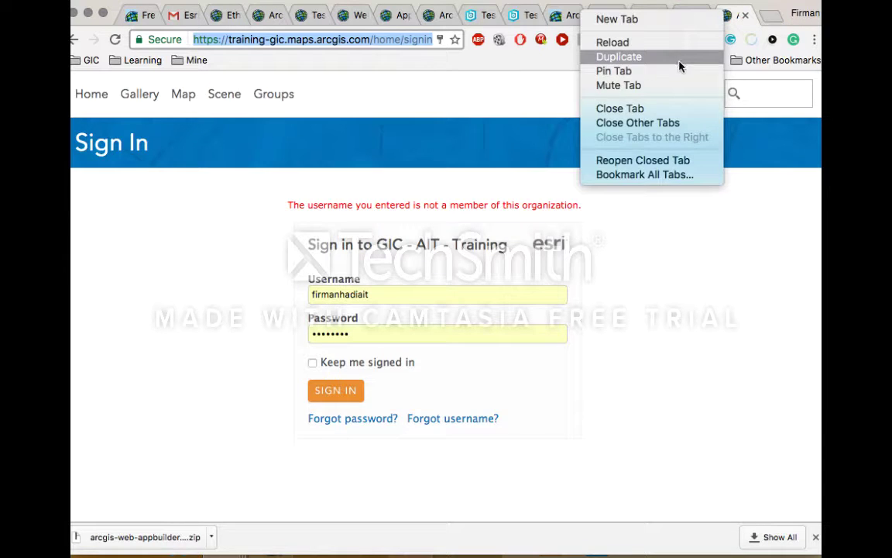
pyautogui.click(666, 126)
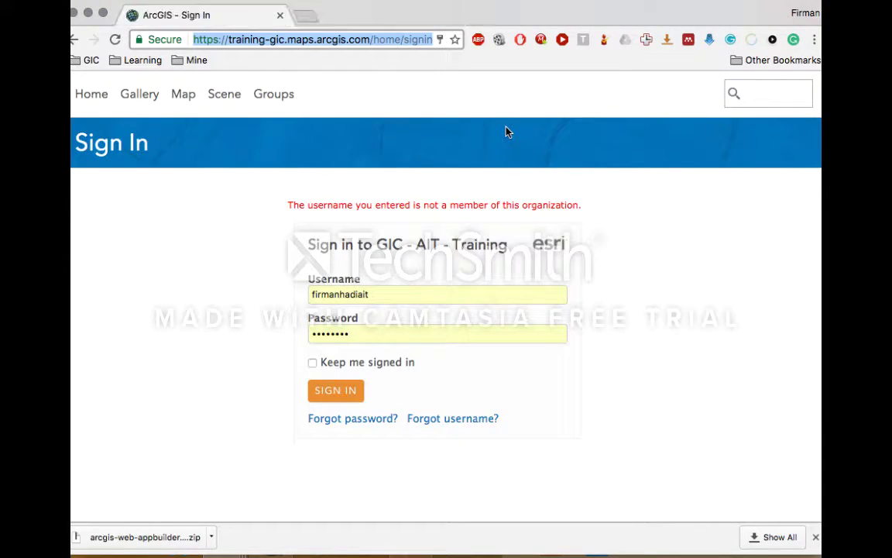
pyautogui.write('arcgis')
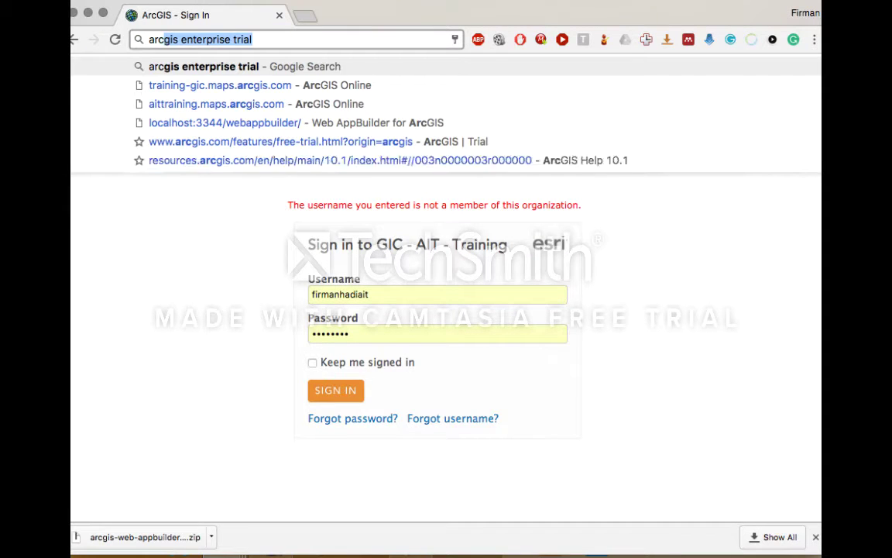
pyautogui.write('-tra')
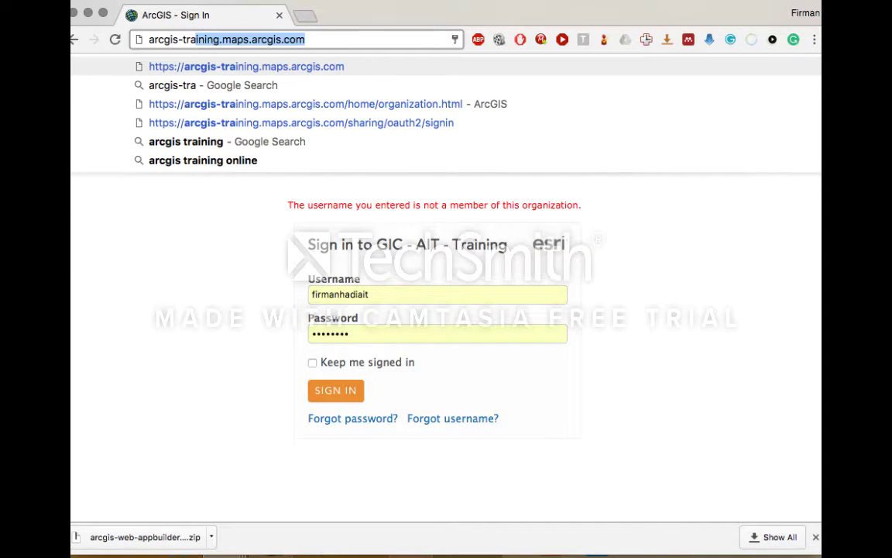
pyautogui.press('Return')
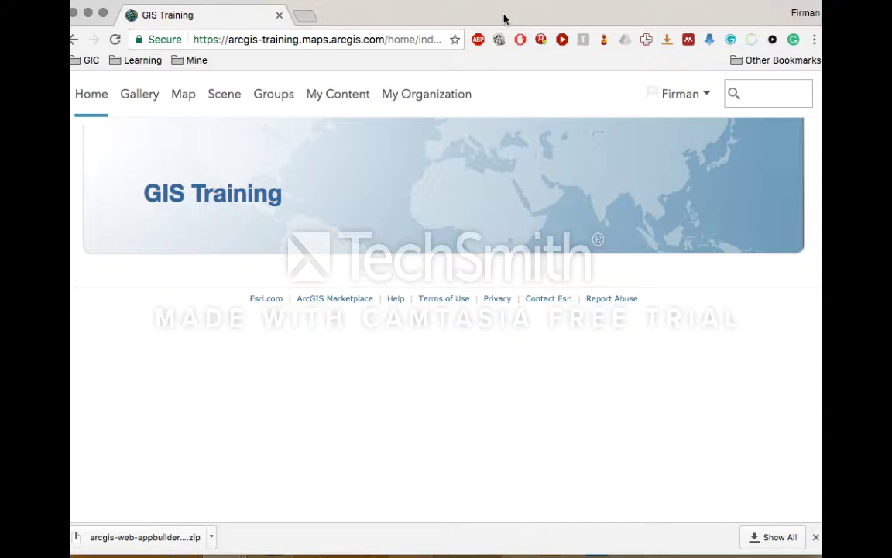
# Step: Check the empty My Content home folder, then start a new blank map in Map Viewer
pyautogui.moveTo(504, 19); pyautogui.dragTo(511, 18)
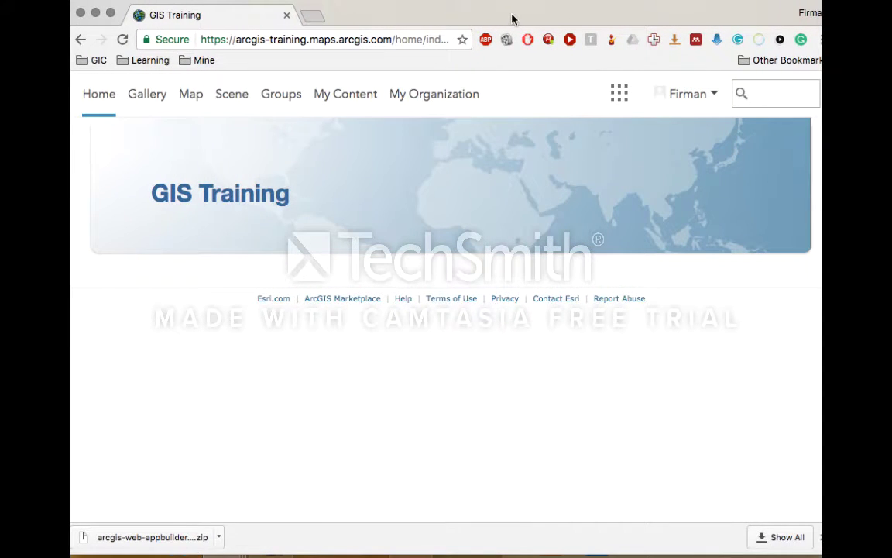
pyautogui.click(375, 100)
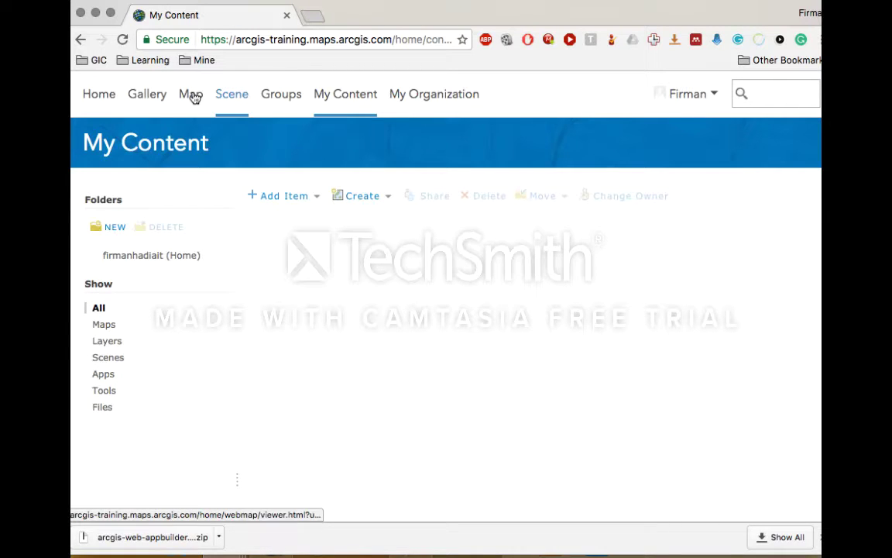
pyautogui.click(192, 95)
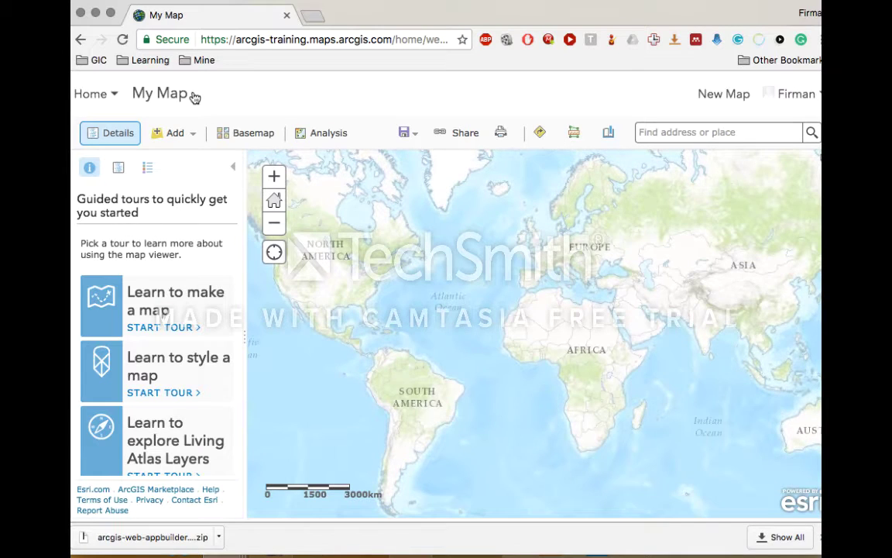
# Step: Add the Ethiopia_Food_and_Drink_Demo layer from the organisation search and finish adding layers
pyautogui.click(187, 135)
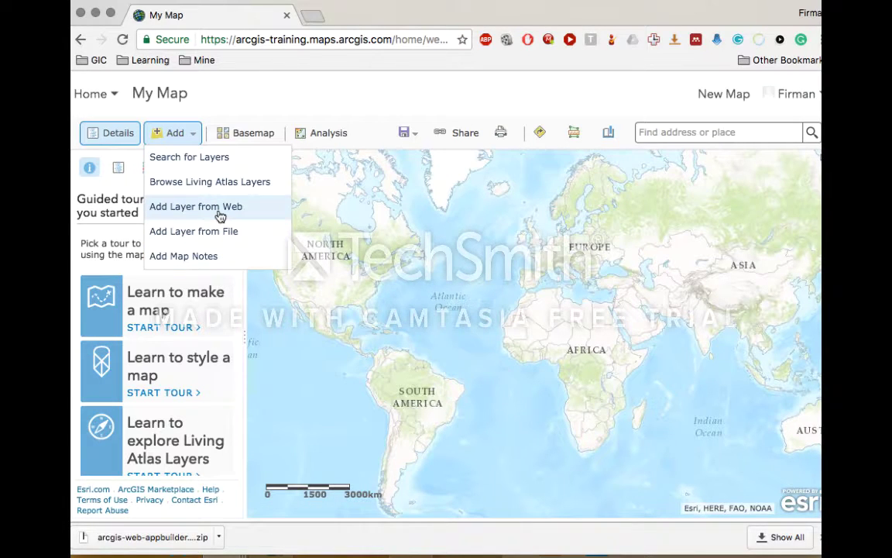
pyautogui.click(186, 158)
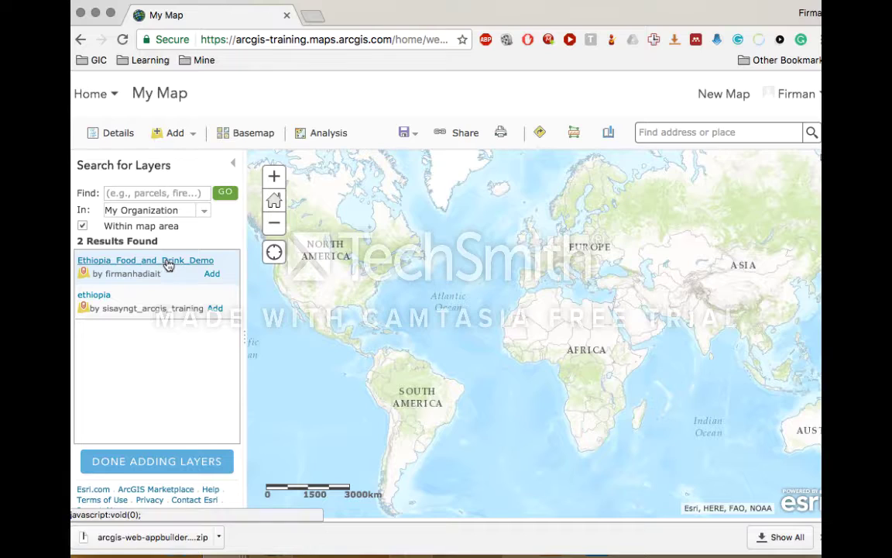
pyautogui.click(212, 274)
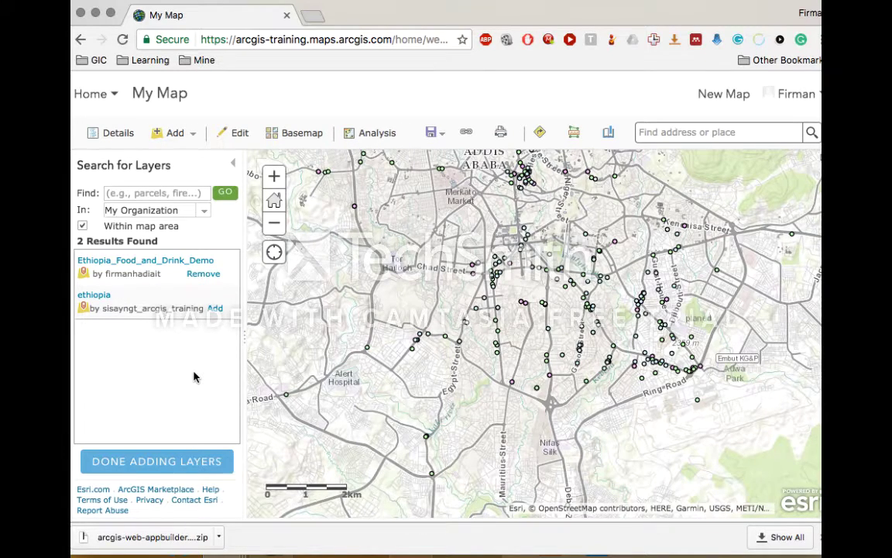
pyautogui.click(178, 138)
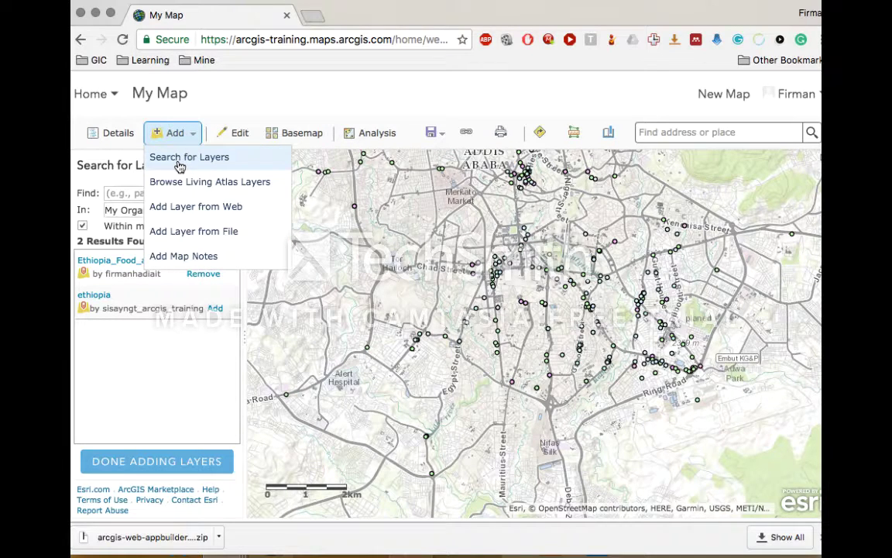
pyautogui.click(127, 372)
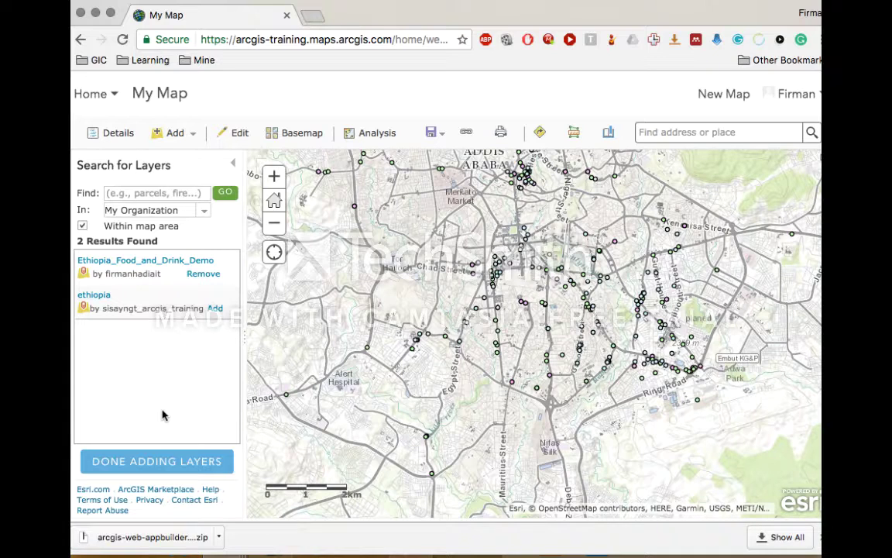
pyautogui.click(151, 461)
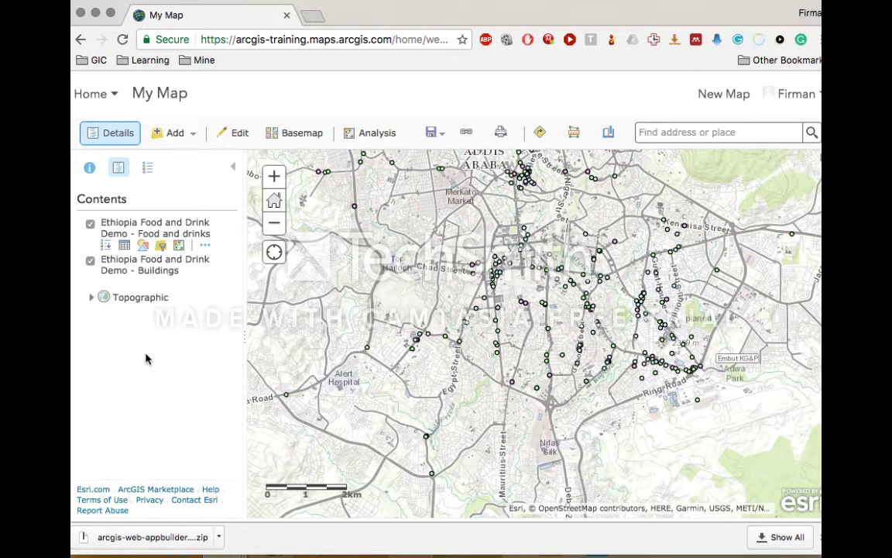
pyautogui.moveTo(201, 313)
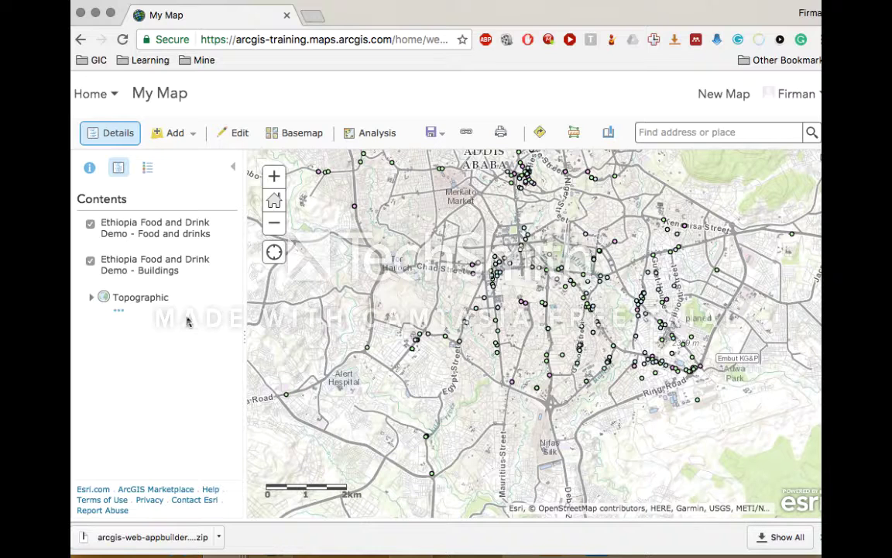
pyautogui.click(159, 264)
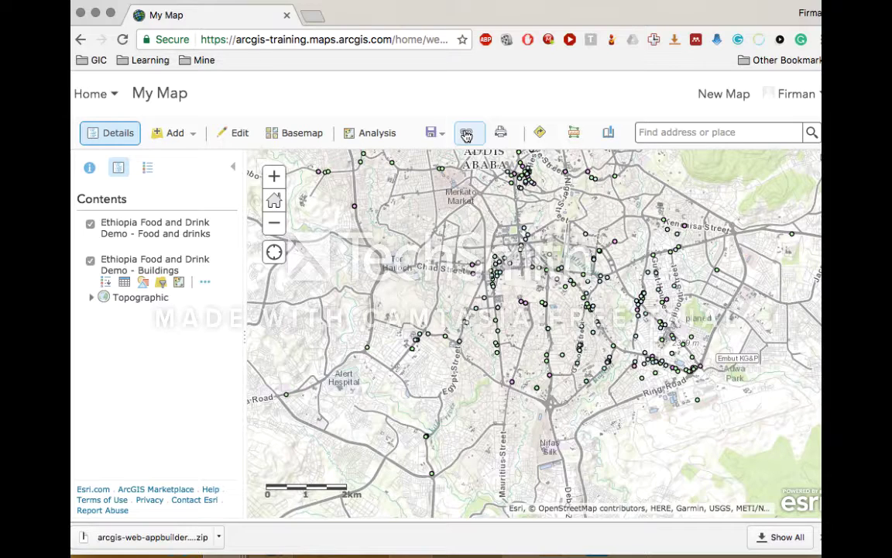
# Step: Pick OpenStreetMap from the Basemap gallery in place of Topographic
pyautogui.click(299, 133)
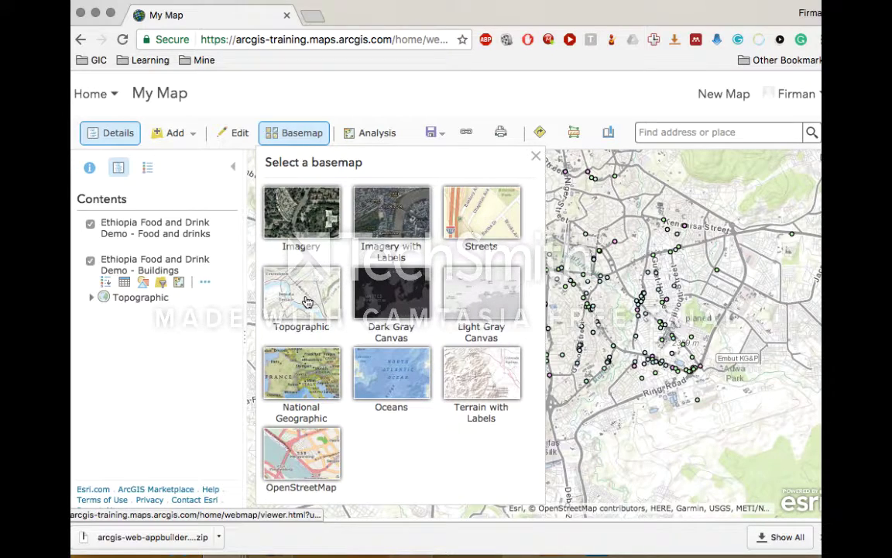
pyautogui.click(280, 450)
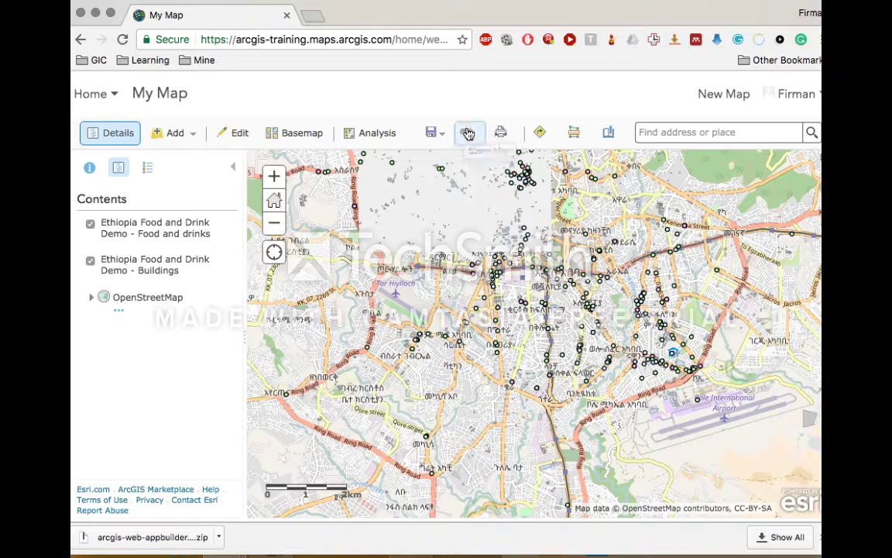
# Step: Save the new map with title 'Ethiopia Demo' and tag 'ethiopia' before sharing it
pyautogui.click(468, 132)
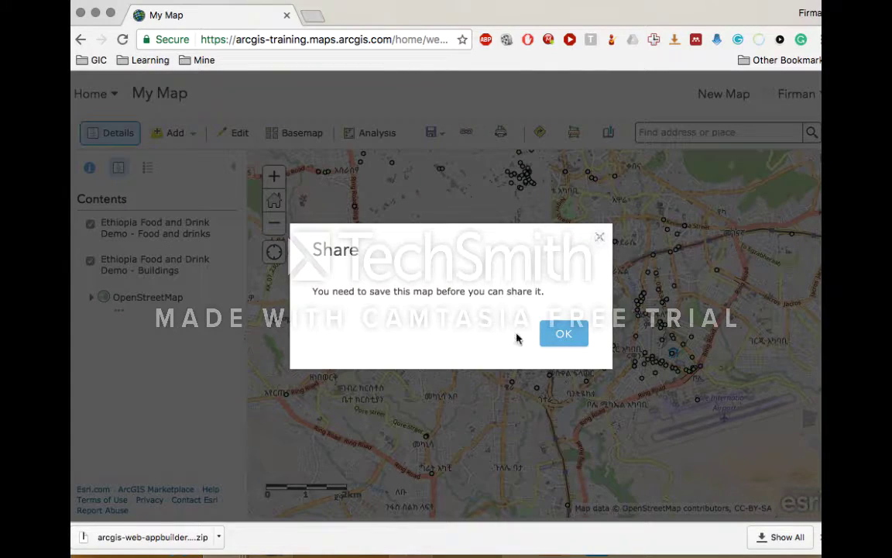
pyautogui.click(564, 335)
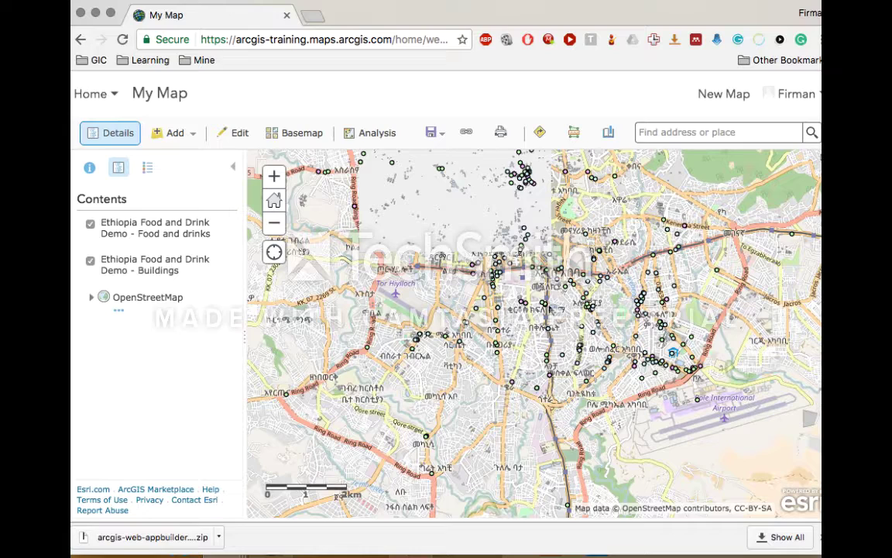
pyautogui.click(432, 134)
pyautogui.click(434, 159)
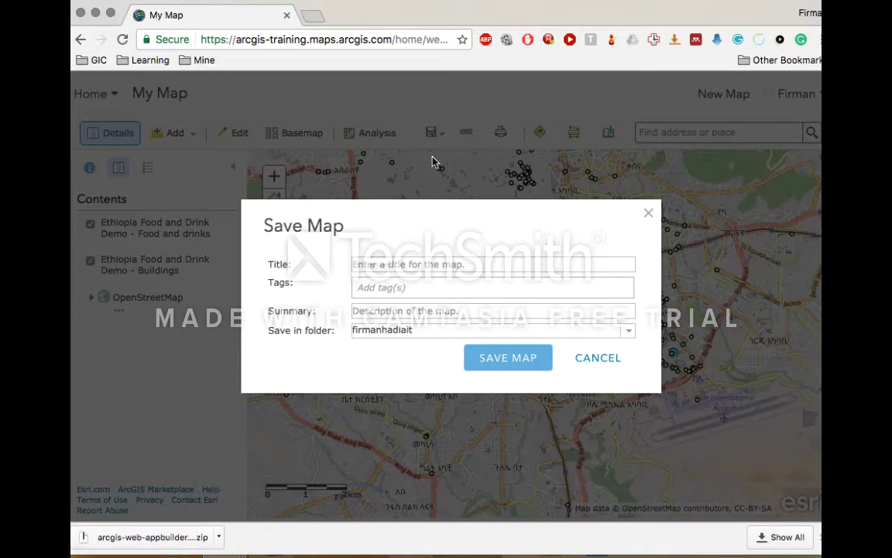
pyautogui.click(436, 264)
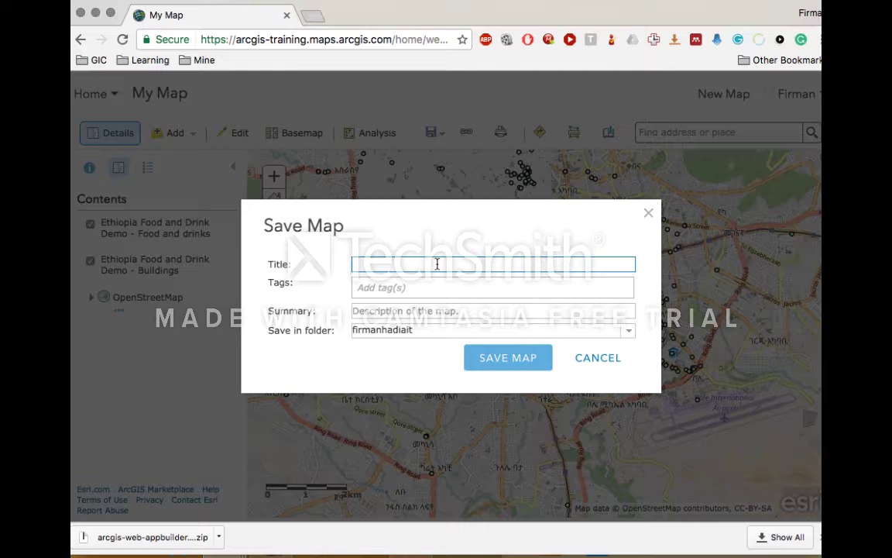
pyautogui.write('Ethiopia Demo')
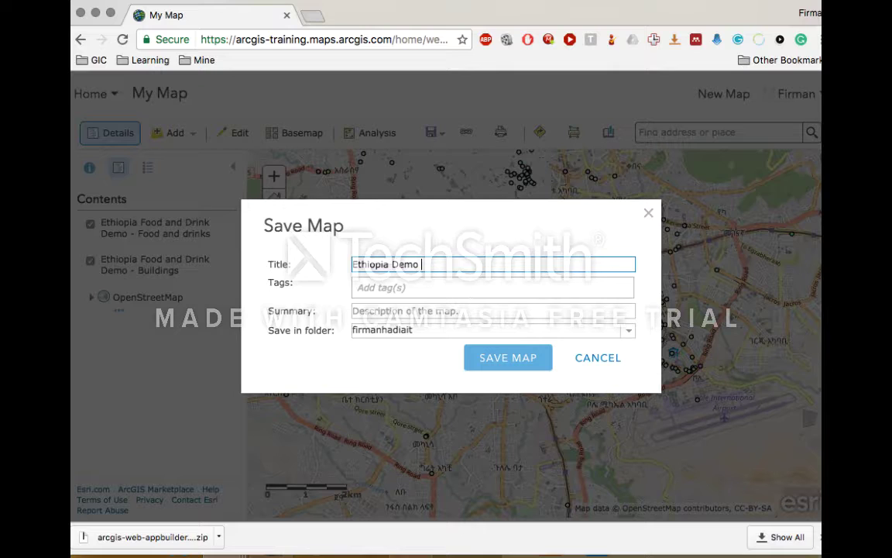
pyautogui.click(438, 285)
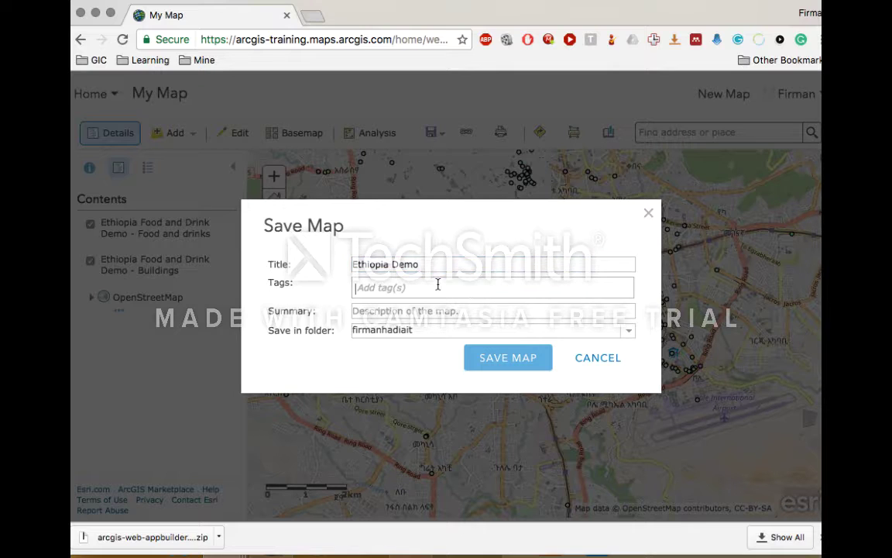
pyautogui.write('et')
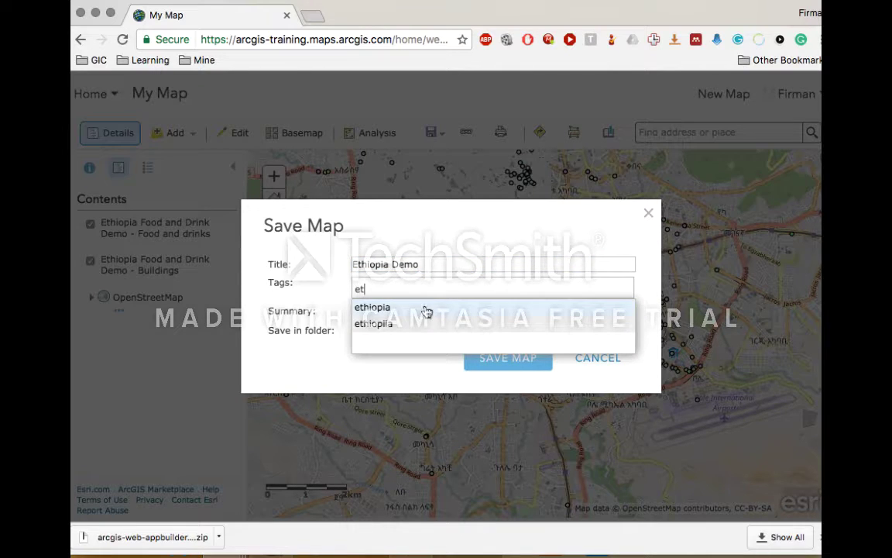
pyautogui.click(415, 314)
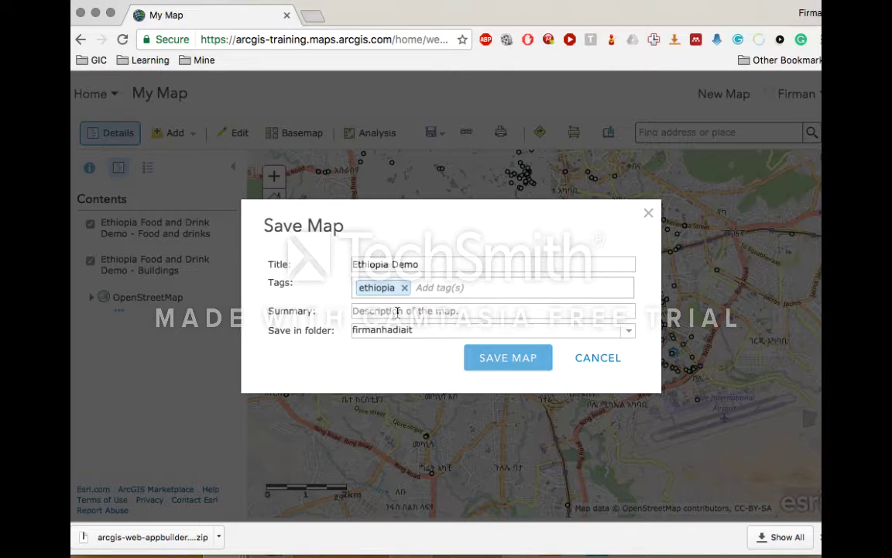
pyautogui.click(504, 358)
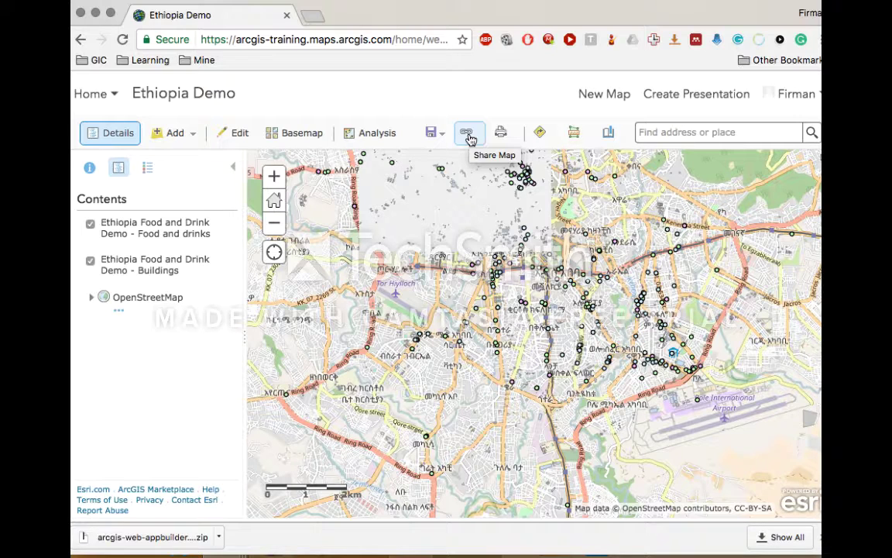
pyautogui.click(437, 137)
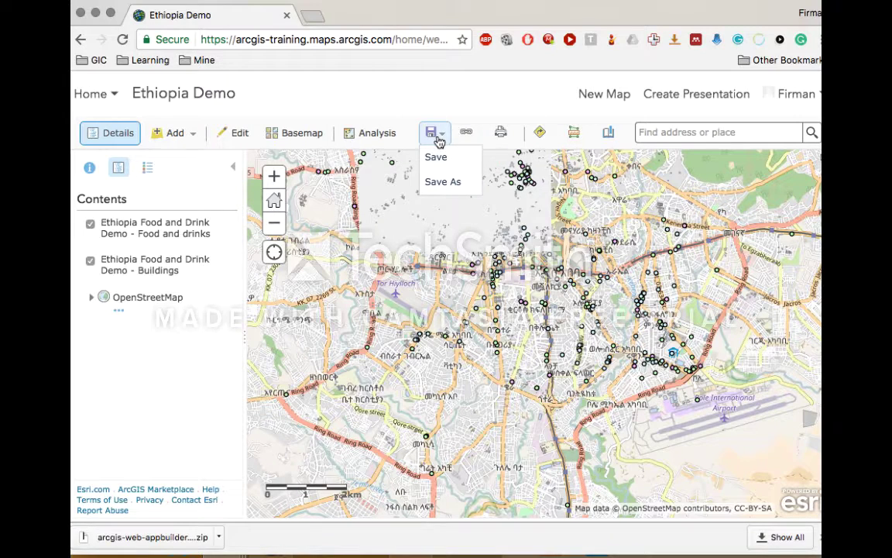
pyautogui.click(440, 181)
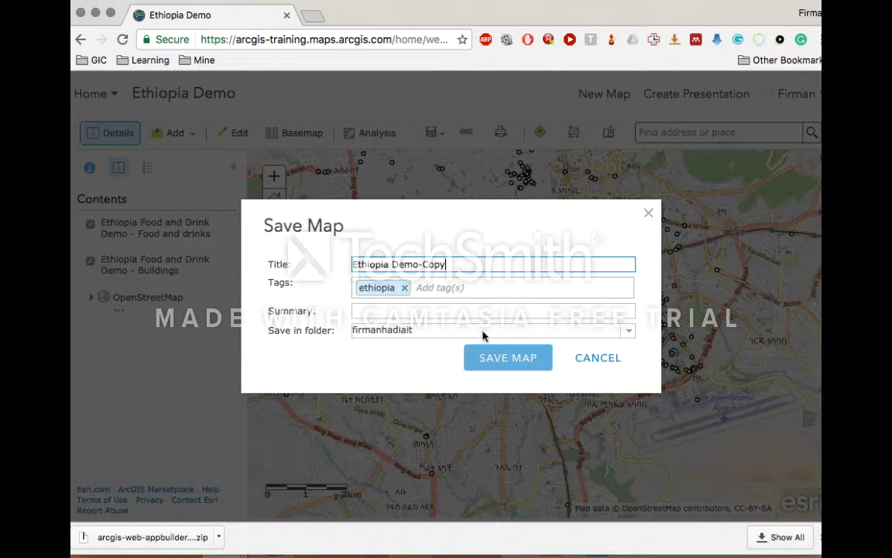
pyautogui.click(449, 309)
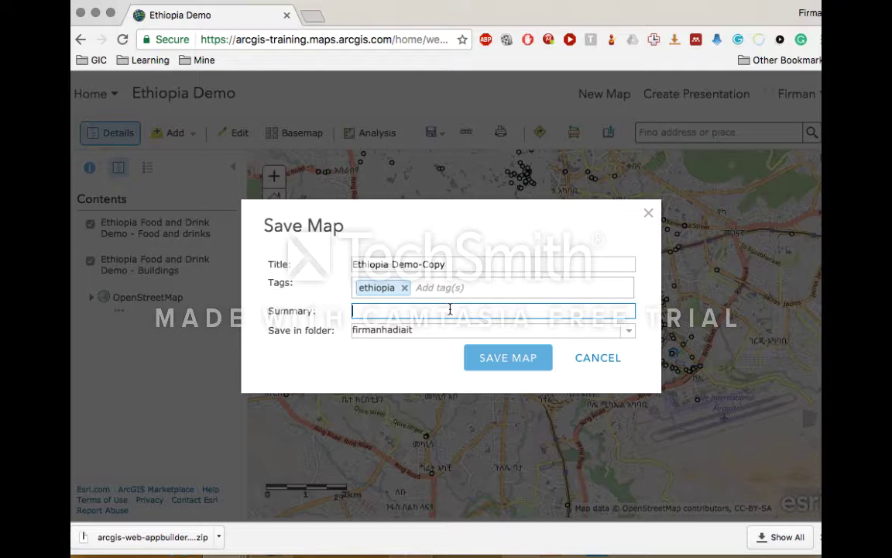
pyautogui.click(445, 288)
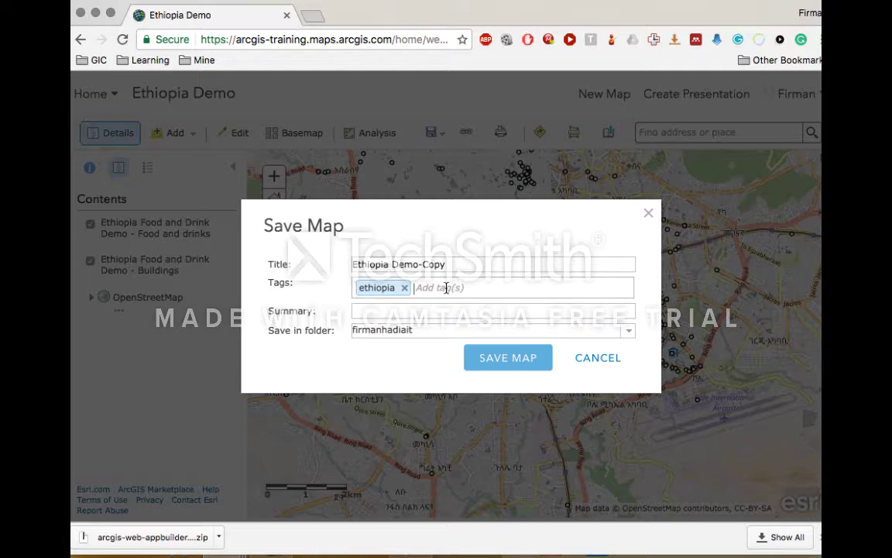
pyautogui.write('cafe')
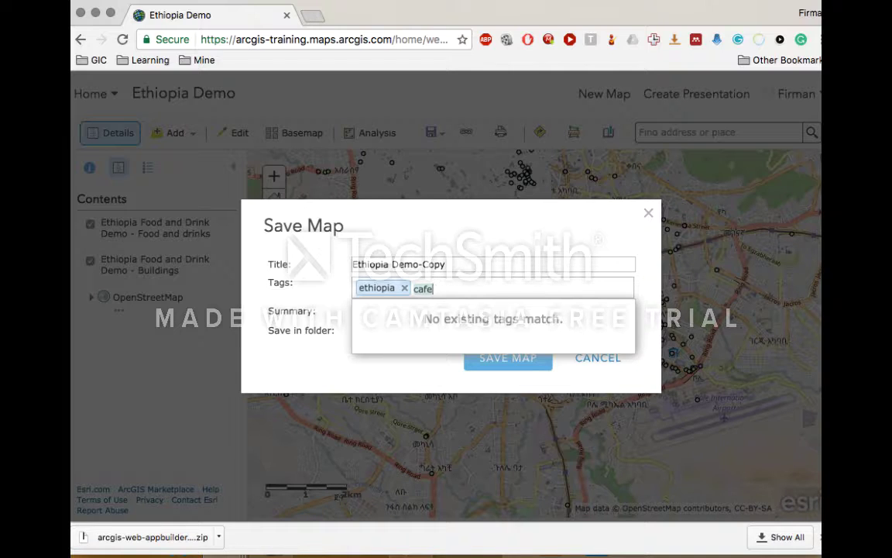
pyautogui.write(', restaurants')
pyautogui.press('Return')
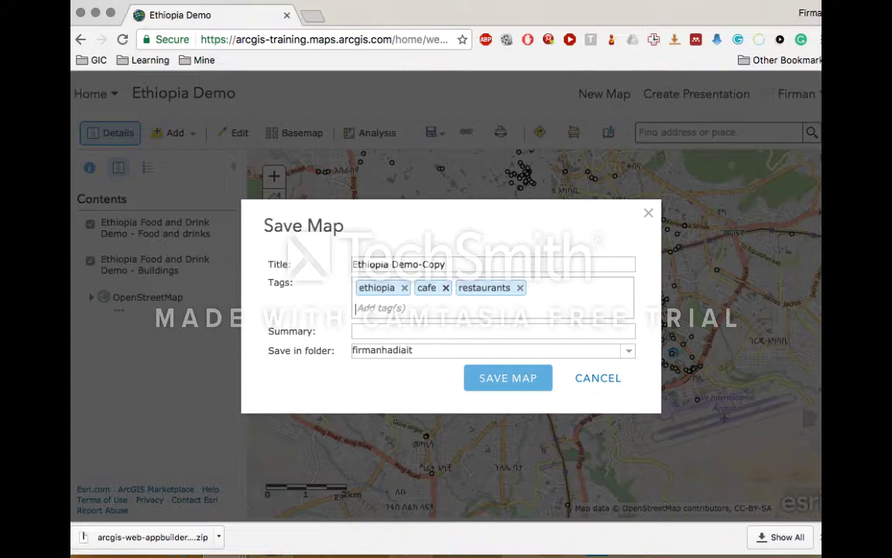
pyautogui.click(595, 381)
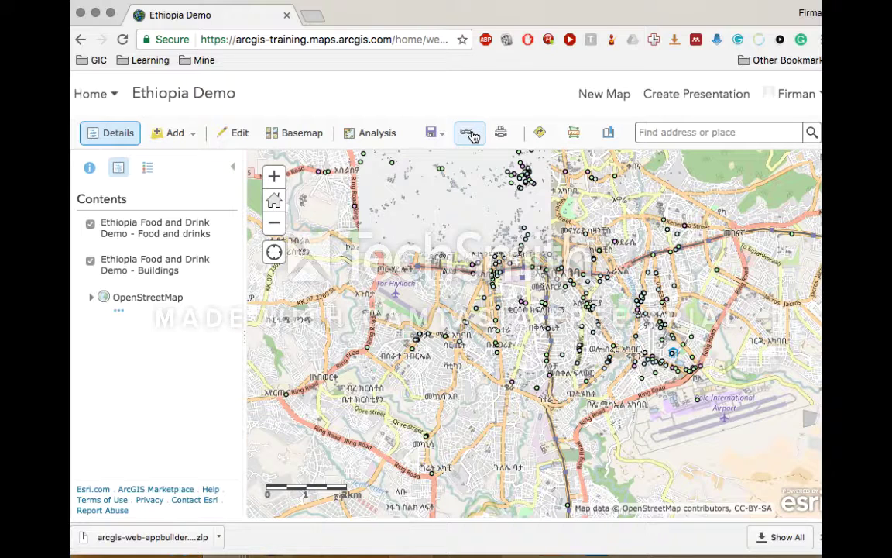
# Step: Check Everyone (public) in the map's Share settings alongside the GIS Training group
pyautogui.click(470, 134)
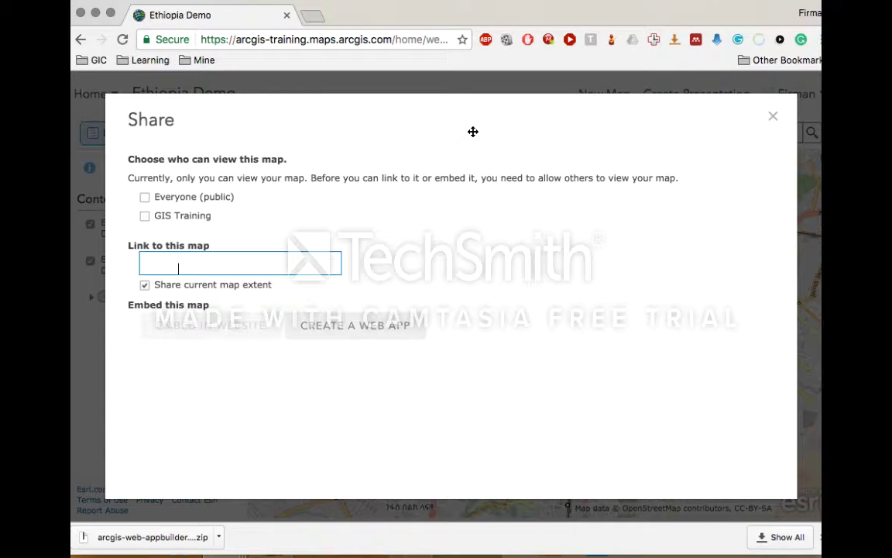
pyautogui.click(144, 197)
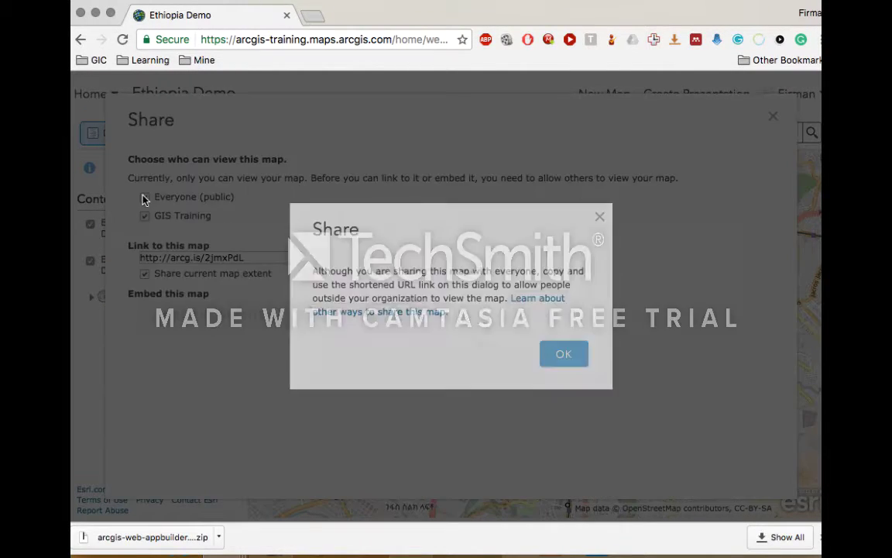
pyautogui.click(563, 355)
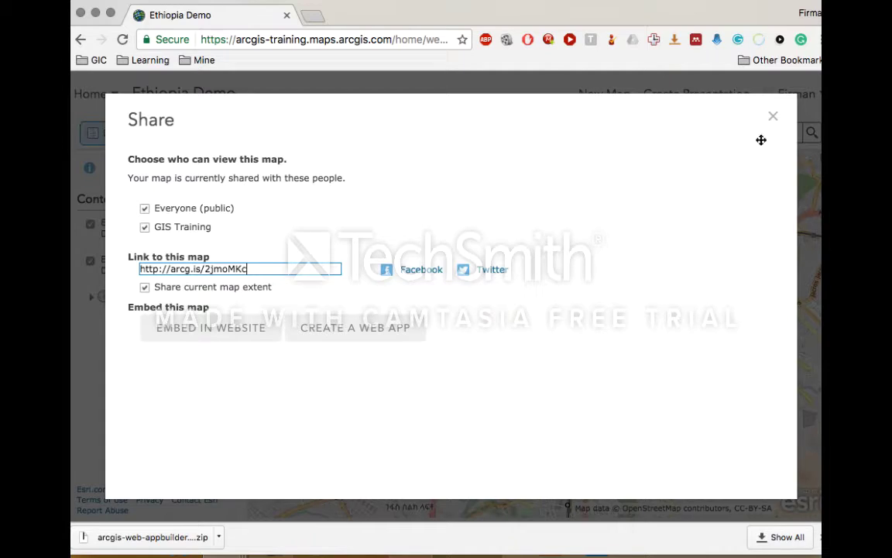
pyautogui.click(773, 119)
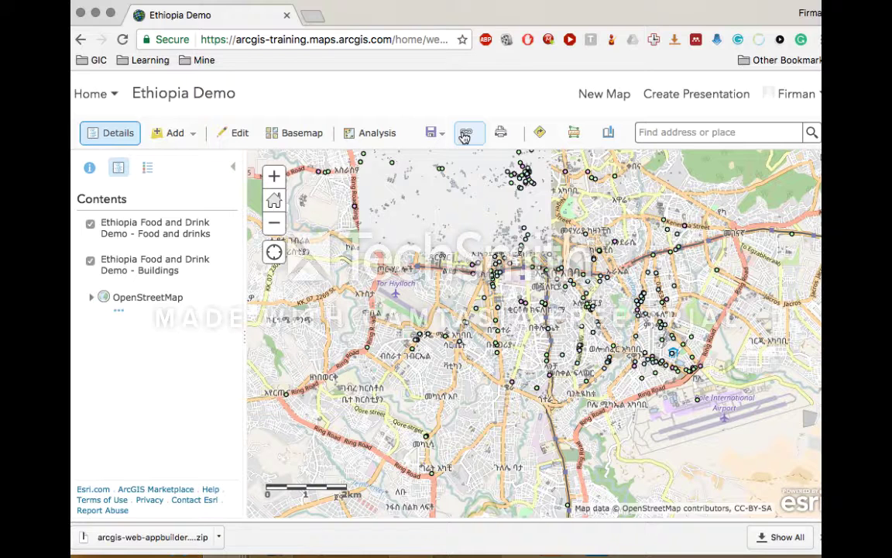
pyautogui.click(467, 133)
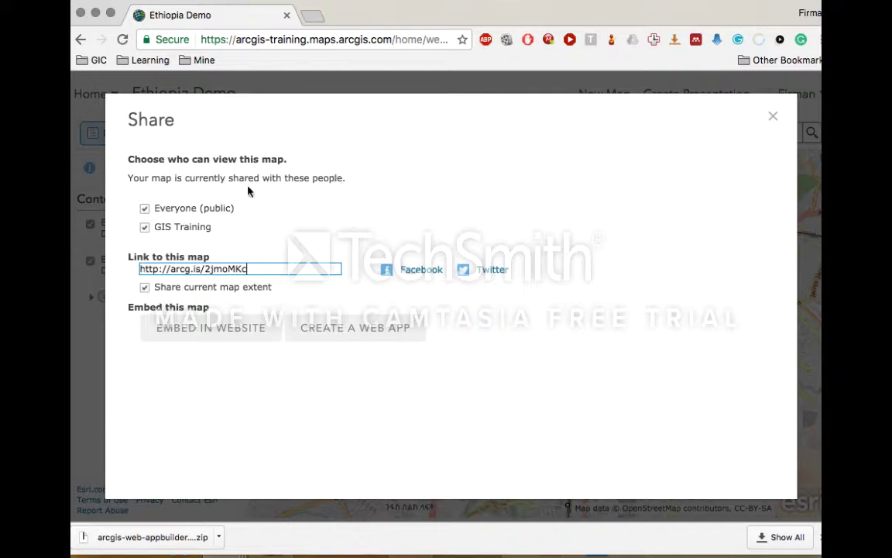
pyautogui.click(145, 208)
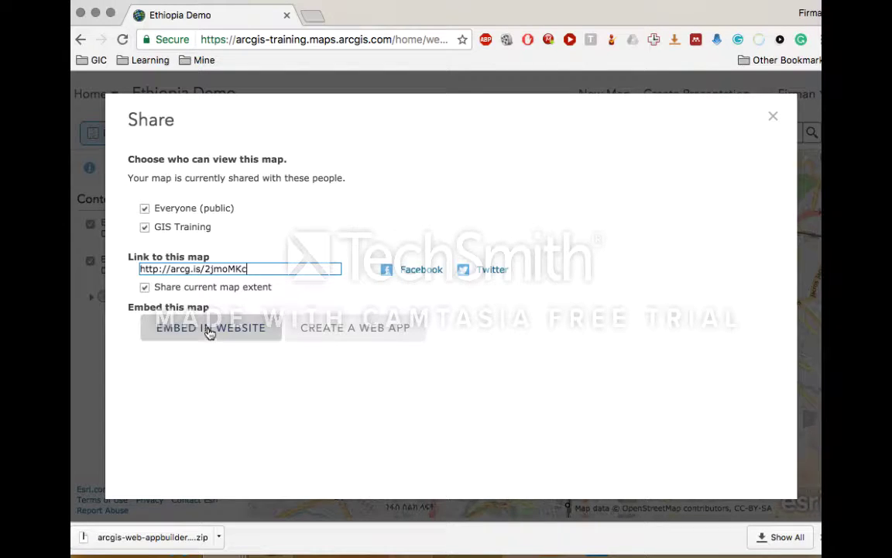
# Step: Start a Web AppBuilder app from the map and review its 'Ethiopia Demo' title and ethiopia tag
pyautogui.click(357, 328)
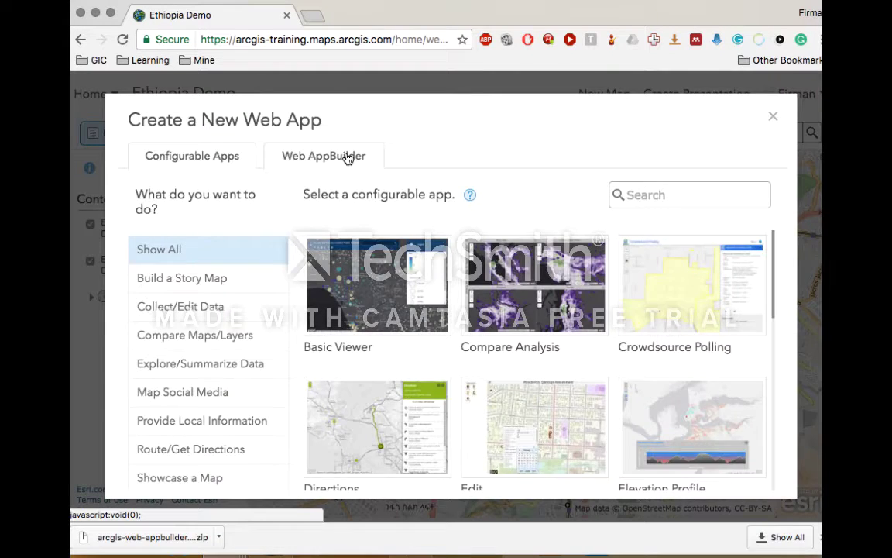
pyautogui.click(347, 158)
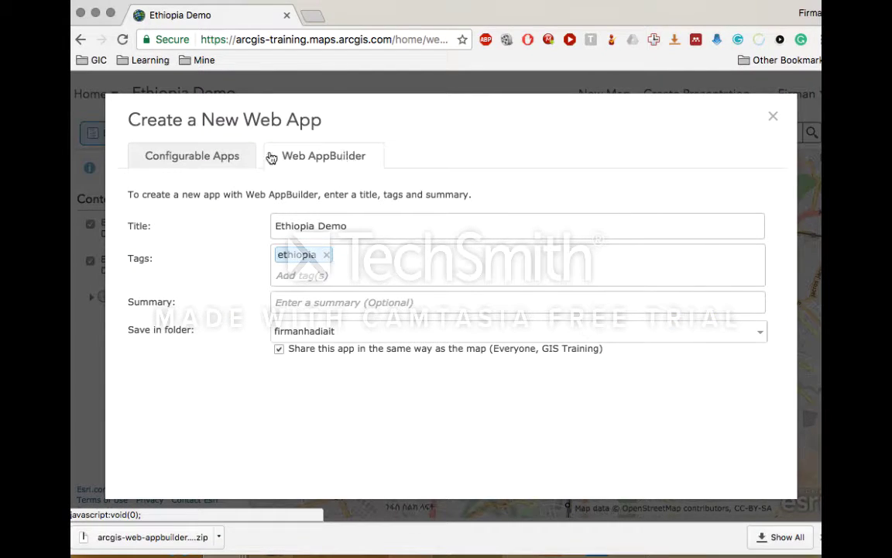
pyautogui.click(203, 149)
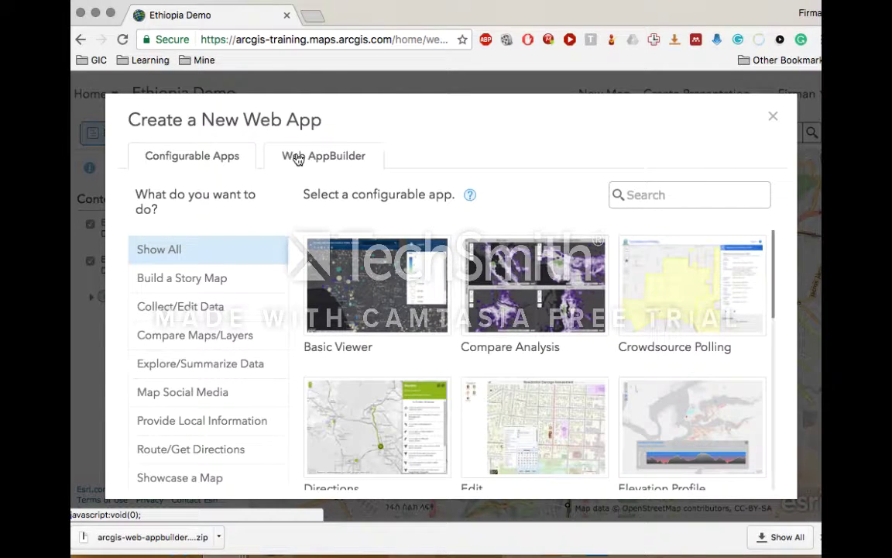
pyautogui.click(338, 165)
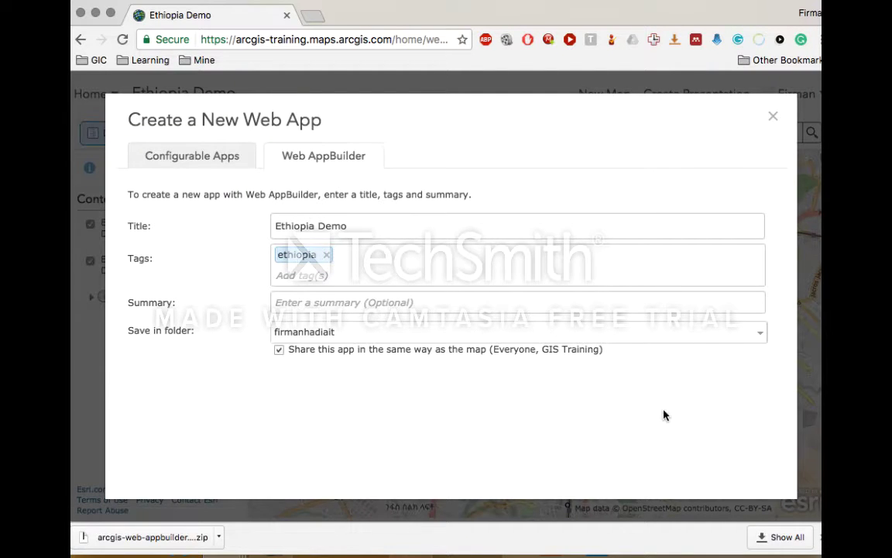
pyautogui.scroll(-1, 724, 397)
pyautogui.scroll(-5, 724, 396)
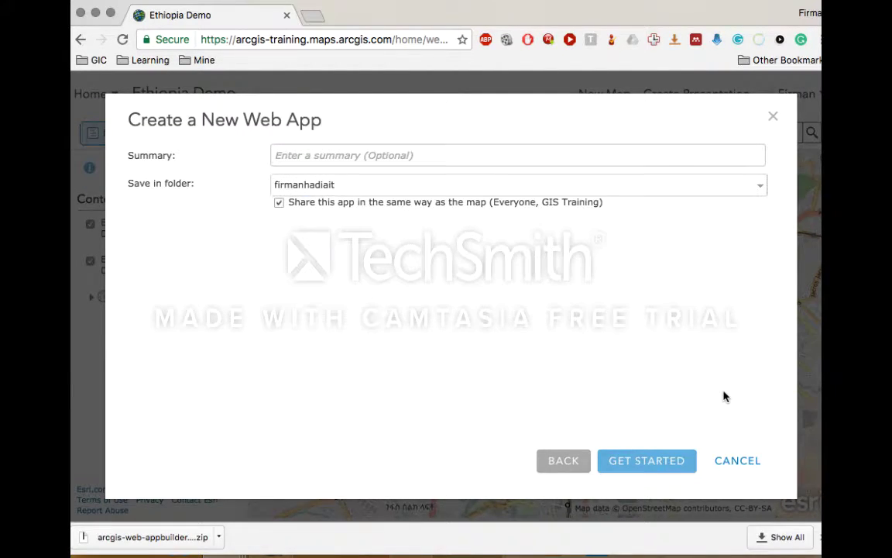
pyautogui.scroll(3, 724, 397)
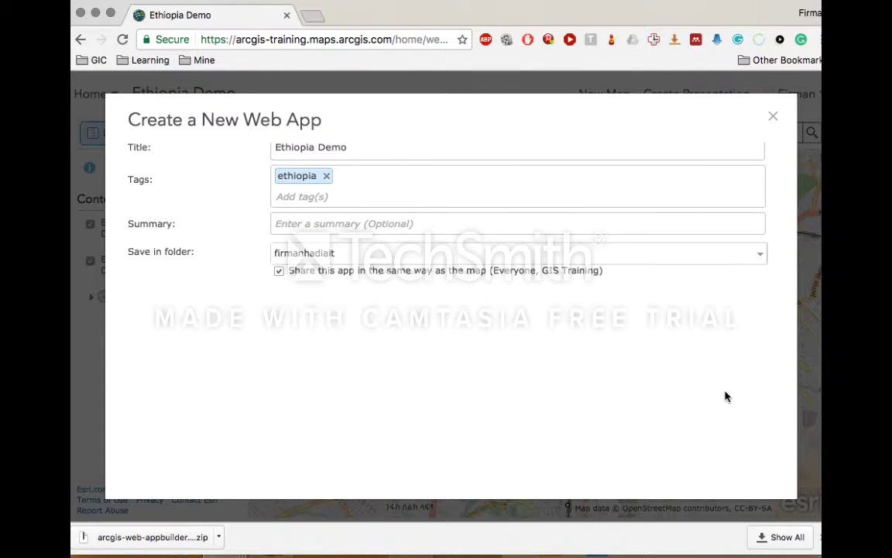
pyautogui.scroll(2, 725, 397)
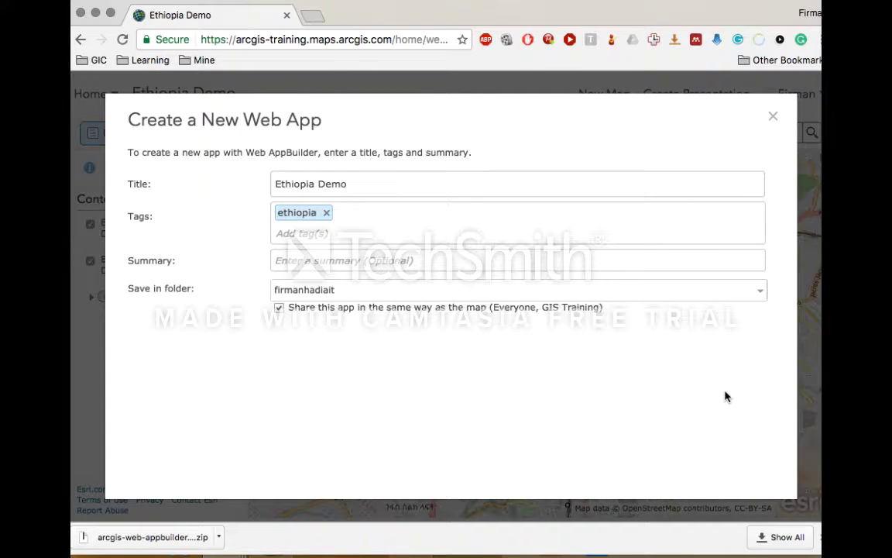
pyautogui.scroll(-4, 725, 396)
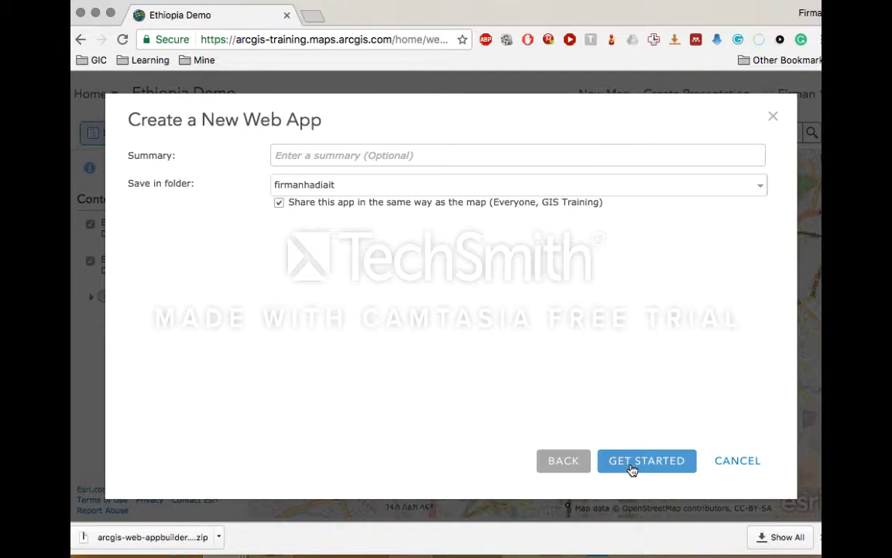
pyautogui.scroll(2, 658, 309)
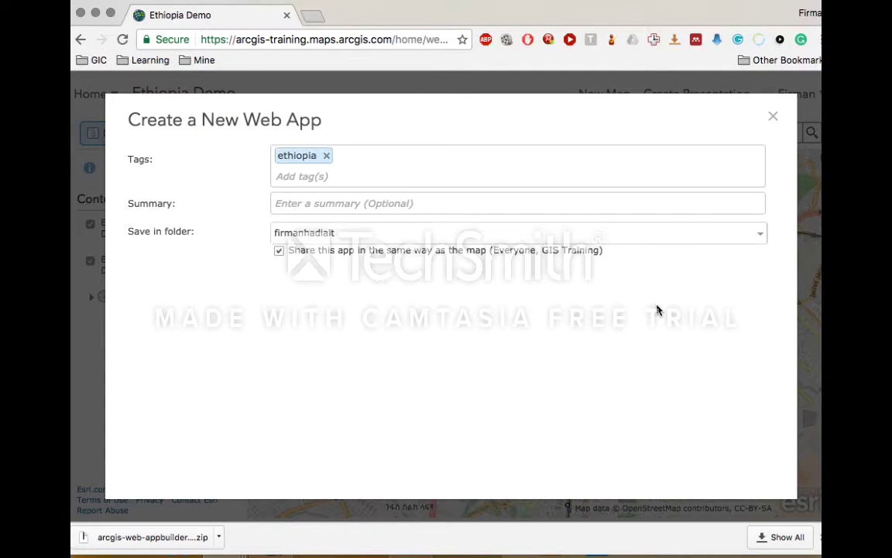
pyautogui.scroll(-2, 657, 310)
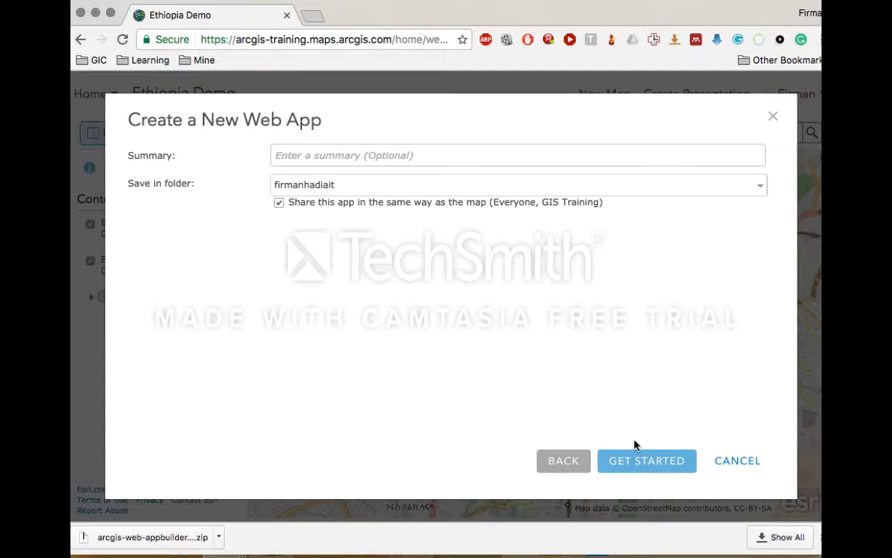
# Step: Create the Ethiopia Demo app, then launch it to show food-and-drink points over Addis Ababa
pyautogui.click(633, 463)
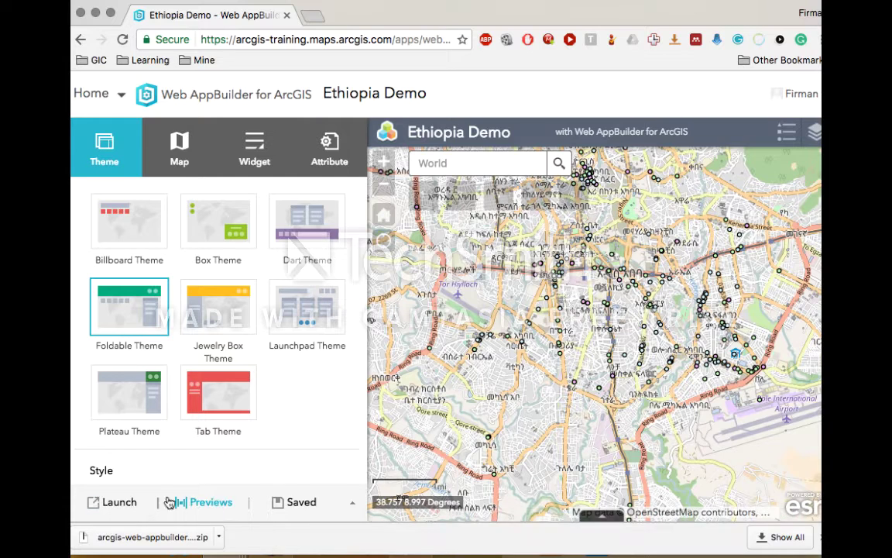
pyautogui.click(117, 503)
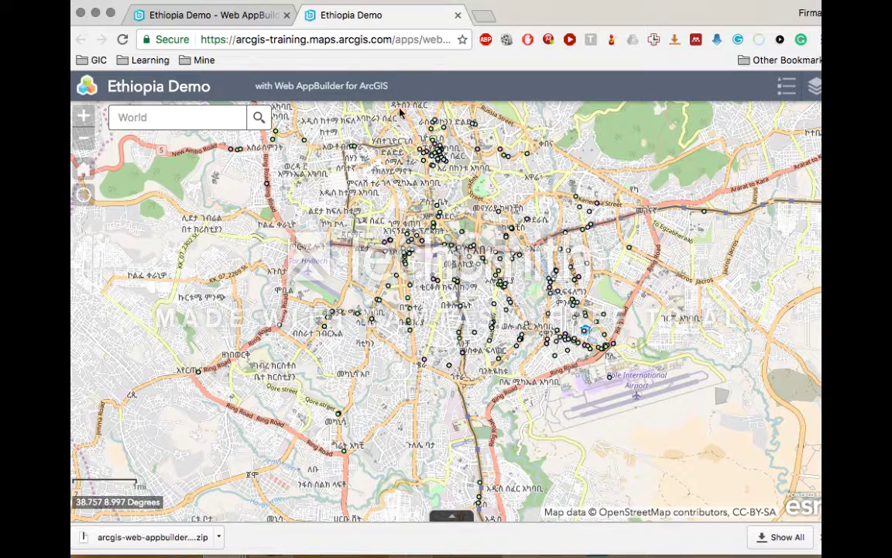
pyautogui.click(389, 45)
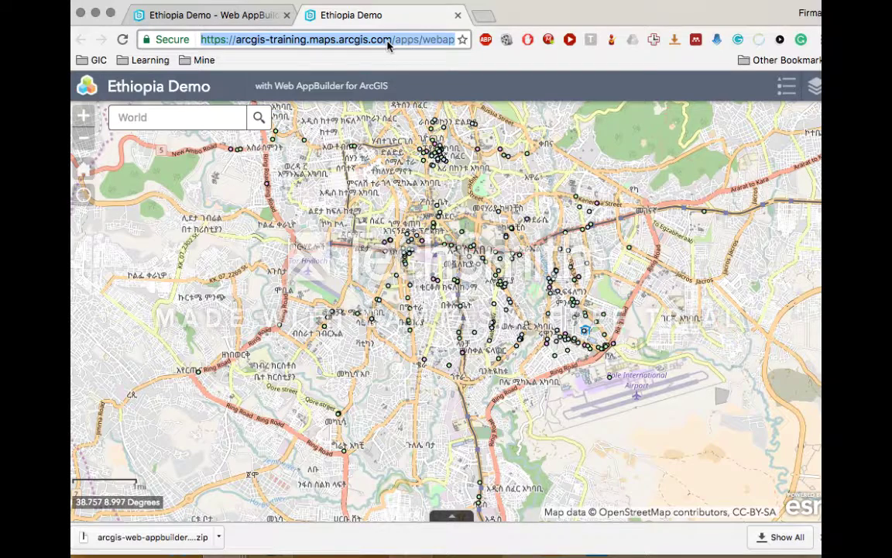
pyautogui.press('Right')
pyautogui.press('Left')
pyautogui.press('Left')
pyautogui.press('Left')
pyautogui.press('Left')
pyautogui.press('Left')
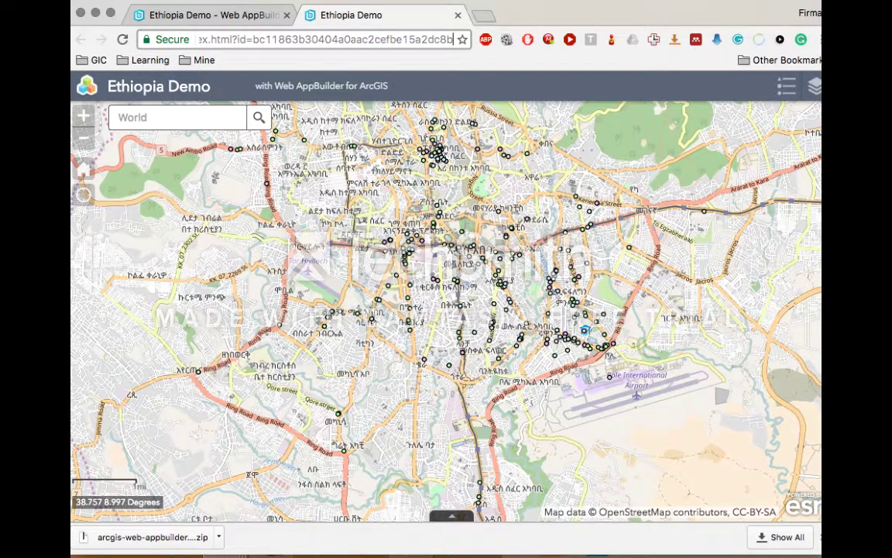
pyautogui.press('Left')
pyautogui.press('Left')
pyautogui.press('Left')
pyautogui.press('Left')
pyautogui.press('Left')
pyautogui.press('Left')
pyautogui.press('Left')
pyautogui.press('Left')
pyautogui.press('Left')
pyautogui.press('Left')
pyautogui.press('Left')
pyautogui.press('Left')
pyautogui.press('Left')
pyautogui.press('Left')
pyautogui.press('Left')
pyautogui.press('Left')
pyautogui.press('Left')
pyautogui.press('Left')
pyautogui.press('Left')
pyautogui.press('Left')
pyautogui.press('Left')
pyautogui.press('Left')
pyautogui.press('Left')
pyautogui.press('Left')
pyautogui.press('Left')
pyautogui.press('Left')
pyautogui.press('Left')
pyautogui.press('Left')
pyautogui.press('Left')
pyautogui.press('Left')
pyautogui.press('Left')
pyautogui.press('Left')
pyautogui.press('Left')
pyautogui.press('Left')
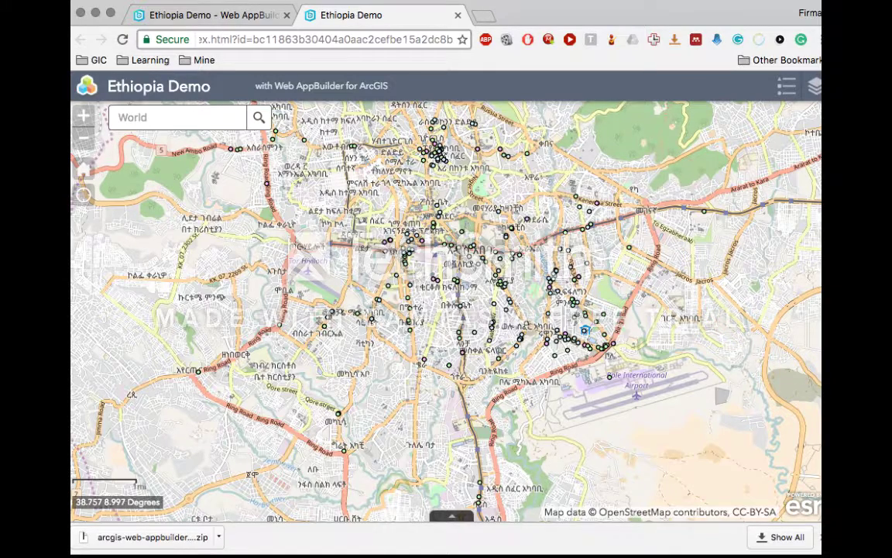
pyautogui.click(214, 17)
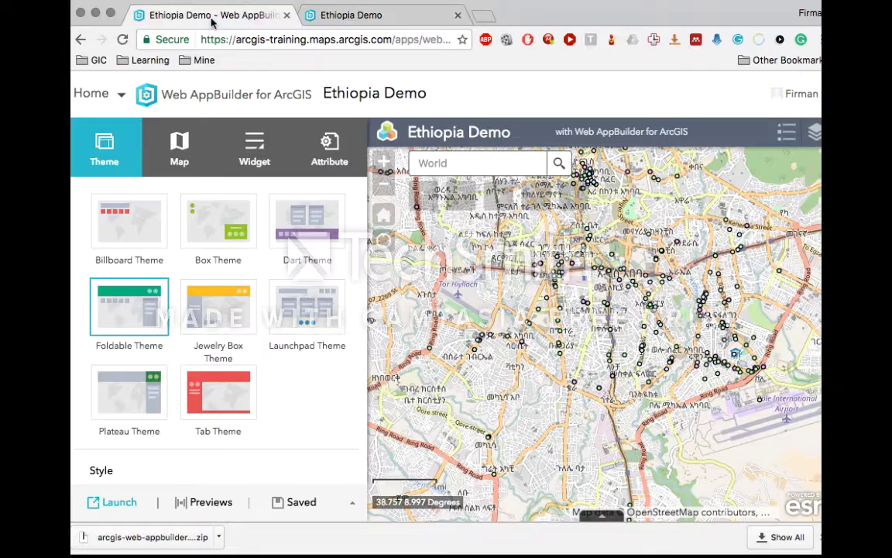
pyautogui.click(344, 21)
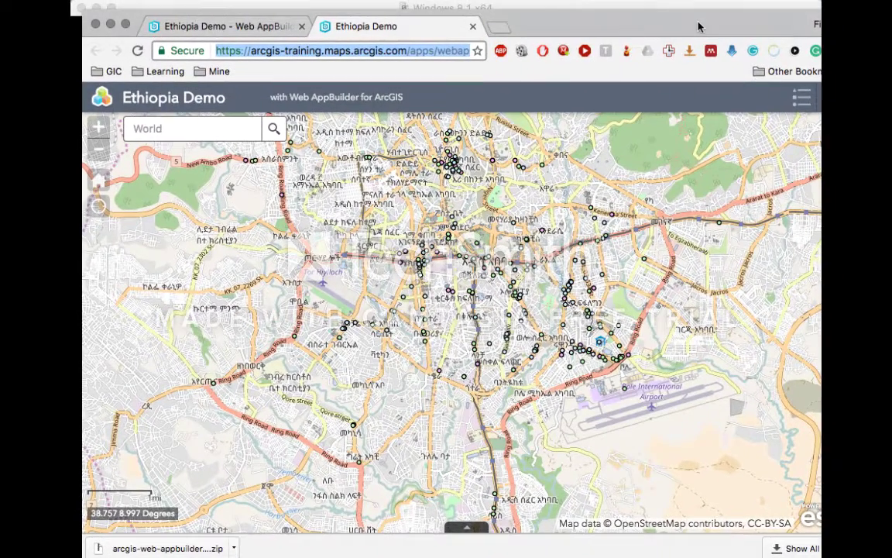
# Step: Minimize the Mac browser, then the VM's Chrome, ArcMap and ArcCatalog windows to reveal the desktop
pyautogui.click(111, 27)
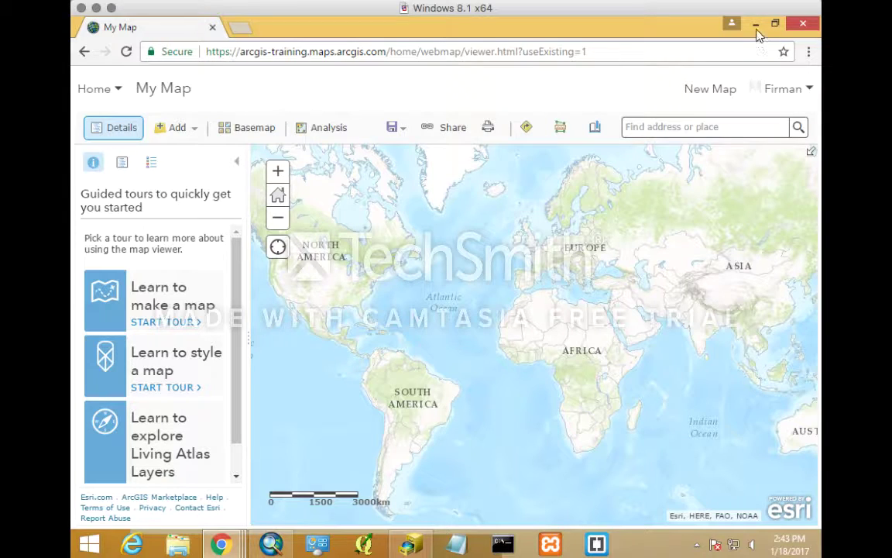
pyautogui.click(755, 24)
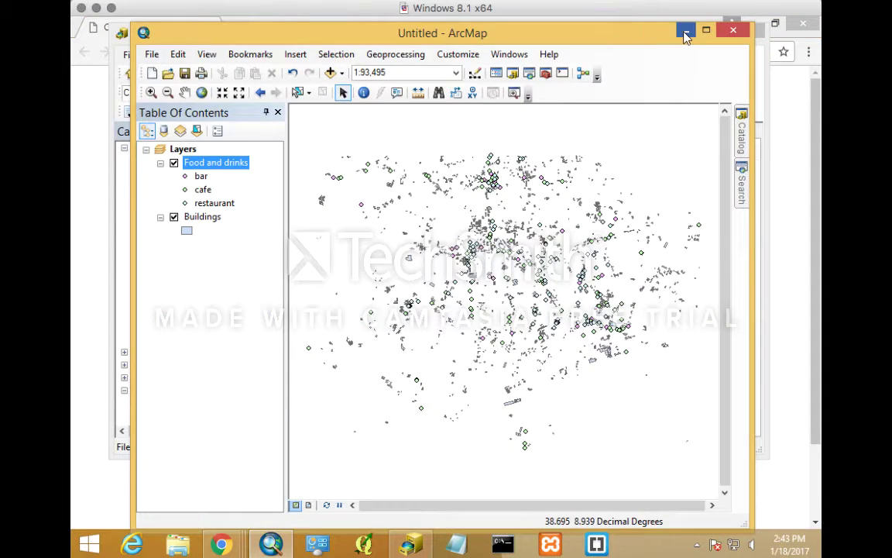
pyautogui.click(685, 31)
pyautogui.click(687, 34)
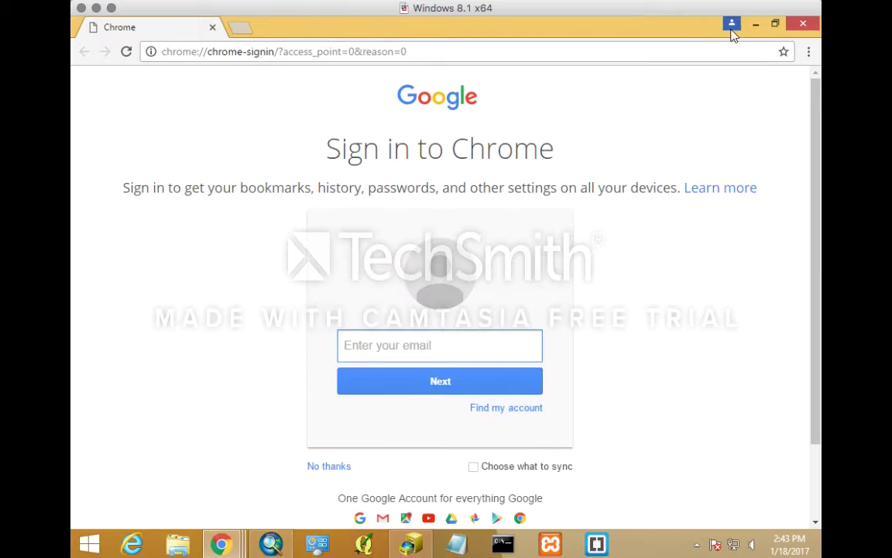
pyautogui.click(755, 31)
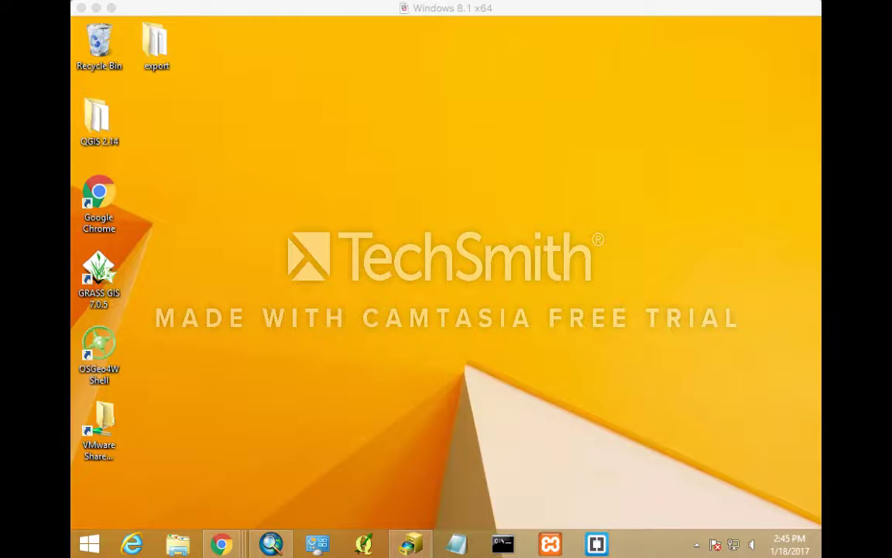
# Step: Centre the mirrored iPhone on screen and show the App Store's Search page with Trending searches
pyautogui.moveTo(4, 44); pyautogui.dragTo(423, 10)
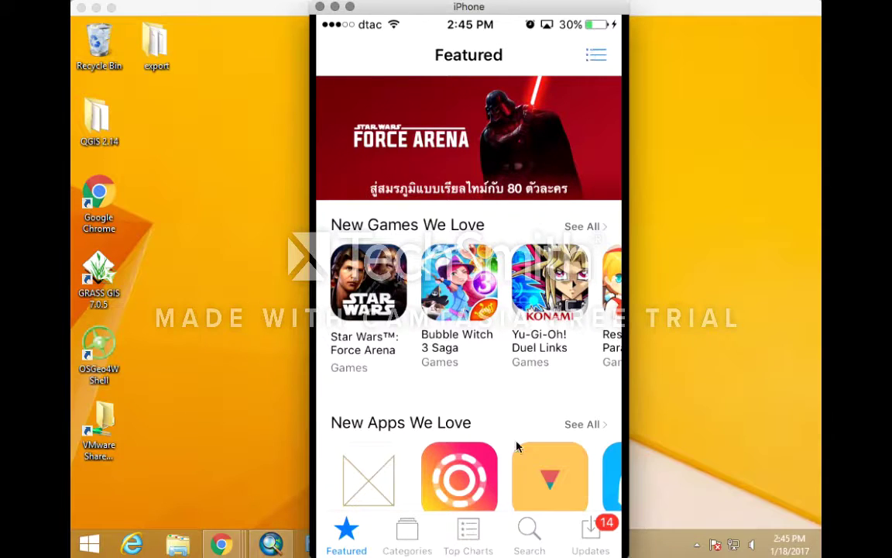
pyautogui.click(528, 535)
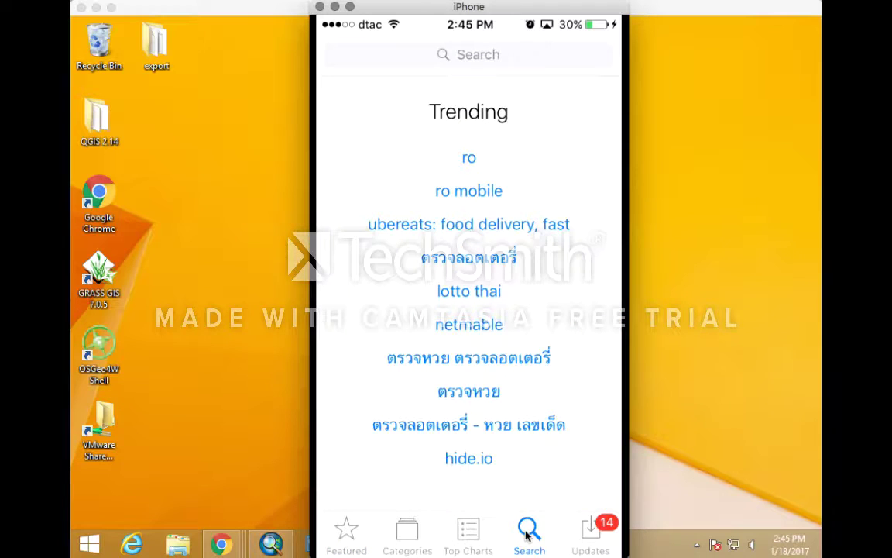